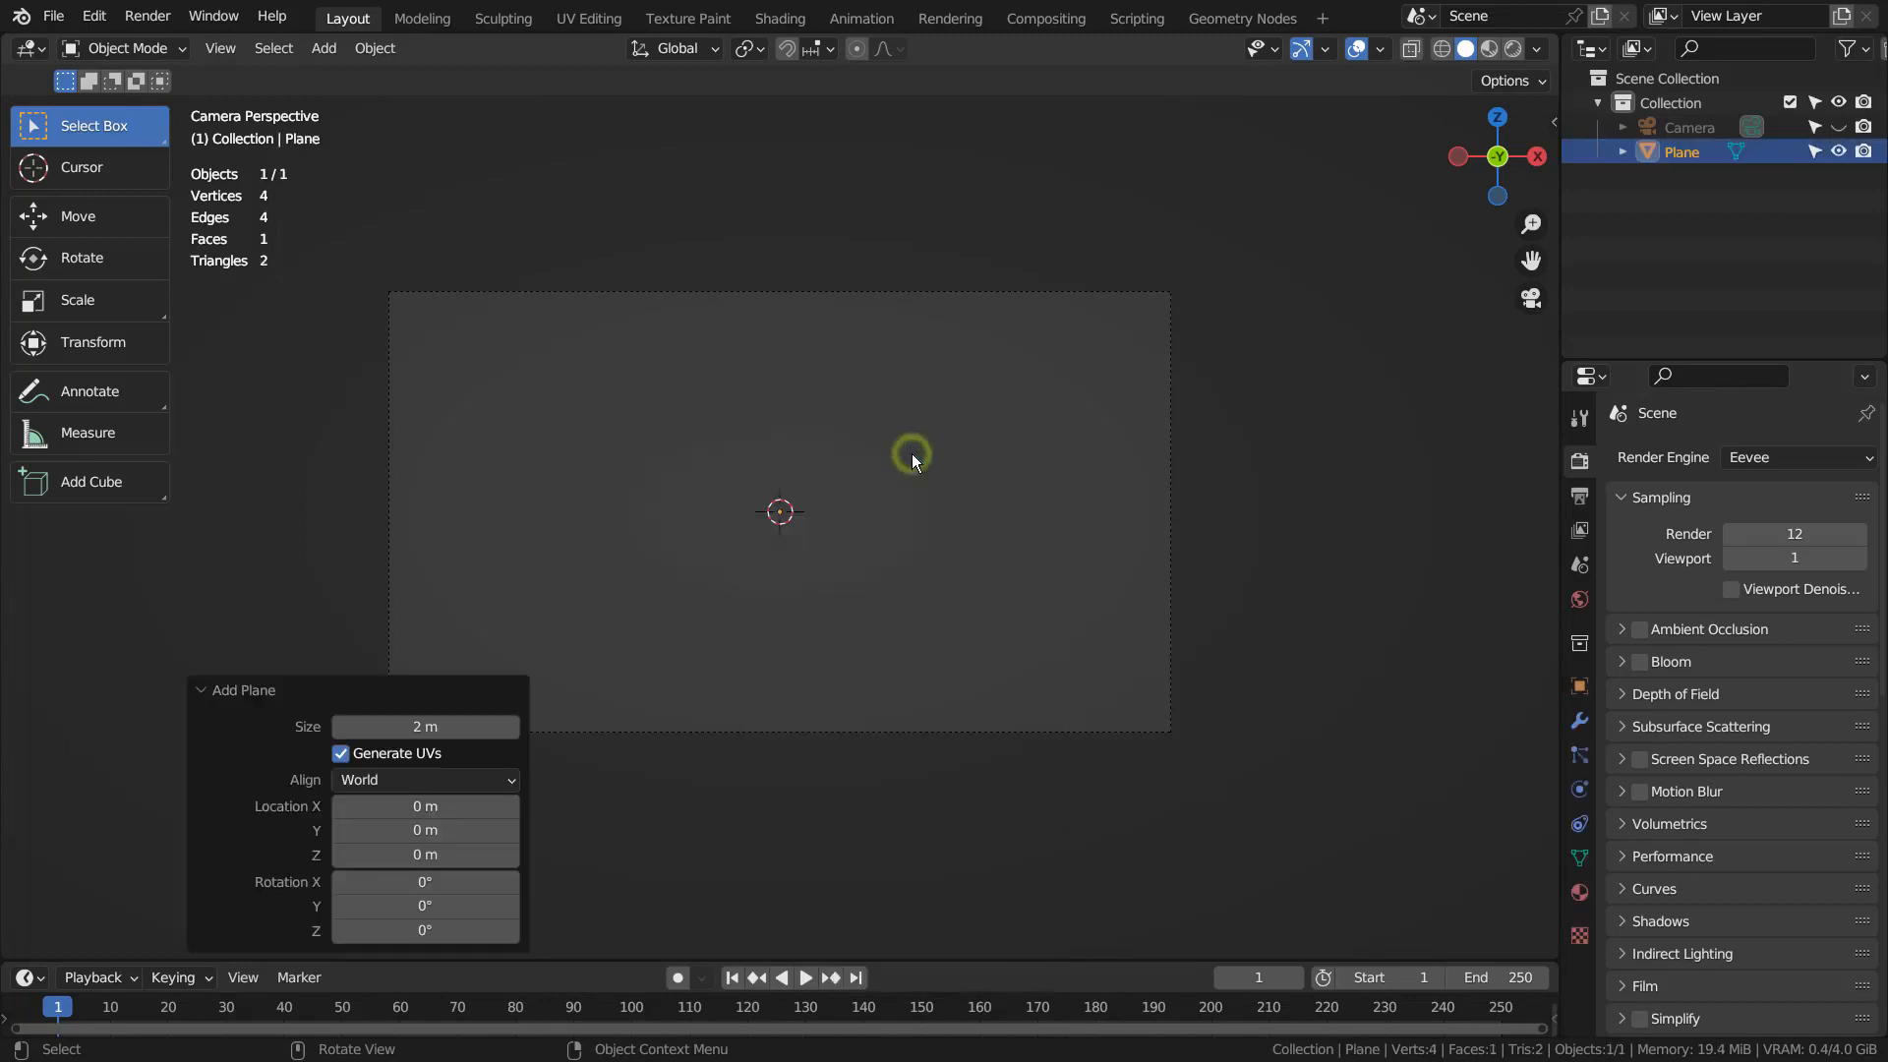
Rotate the new plane 90° about the X axis so it faces the camera.
type("rx90")
key("Return")
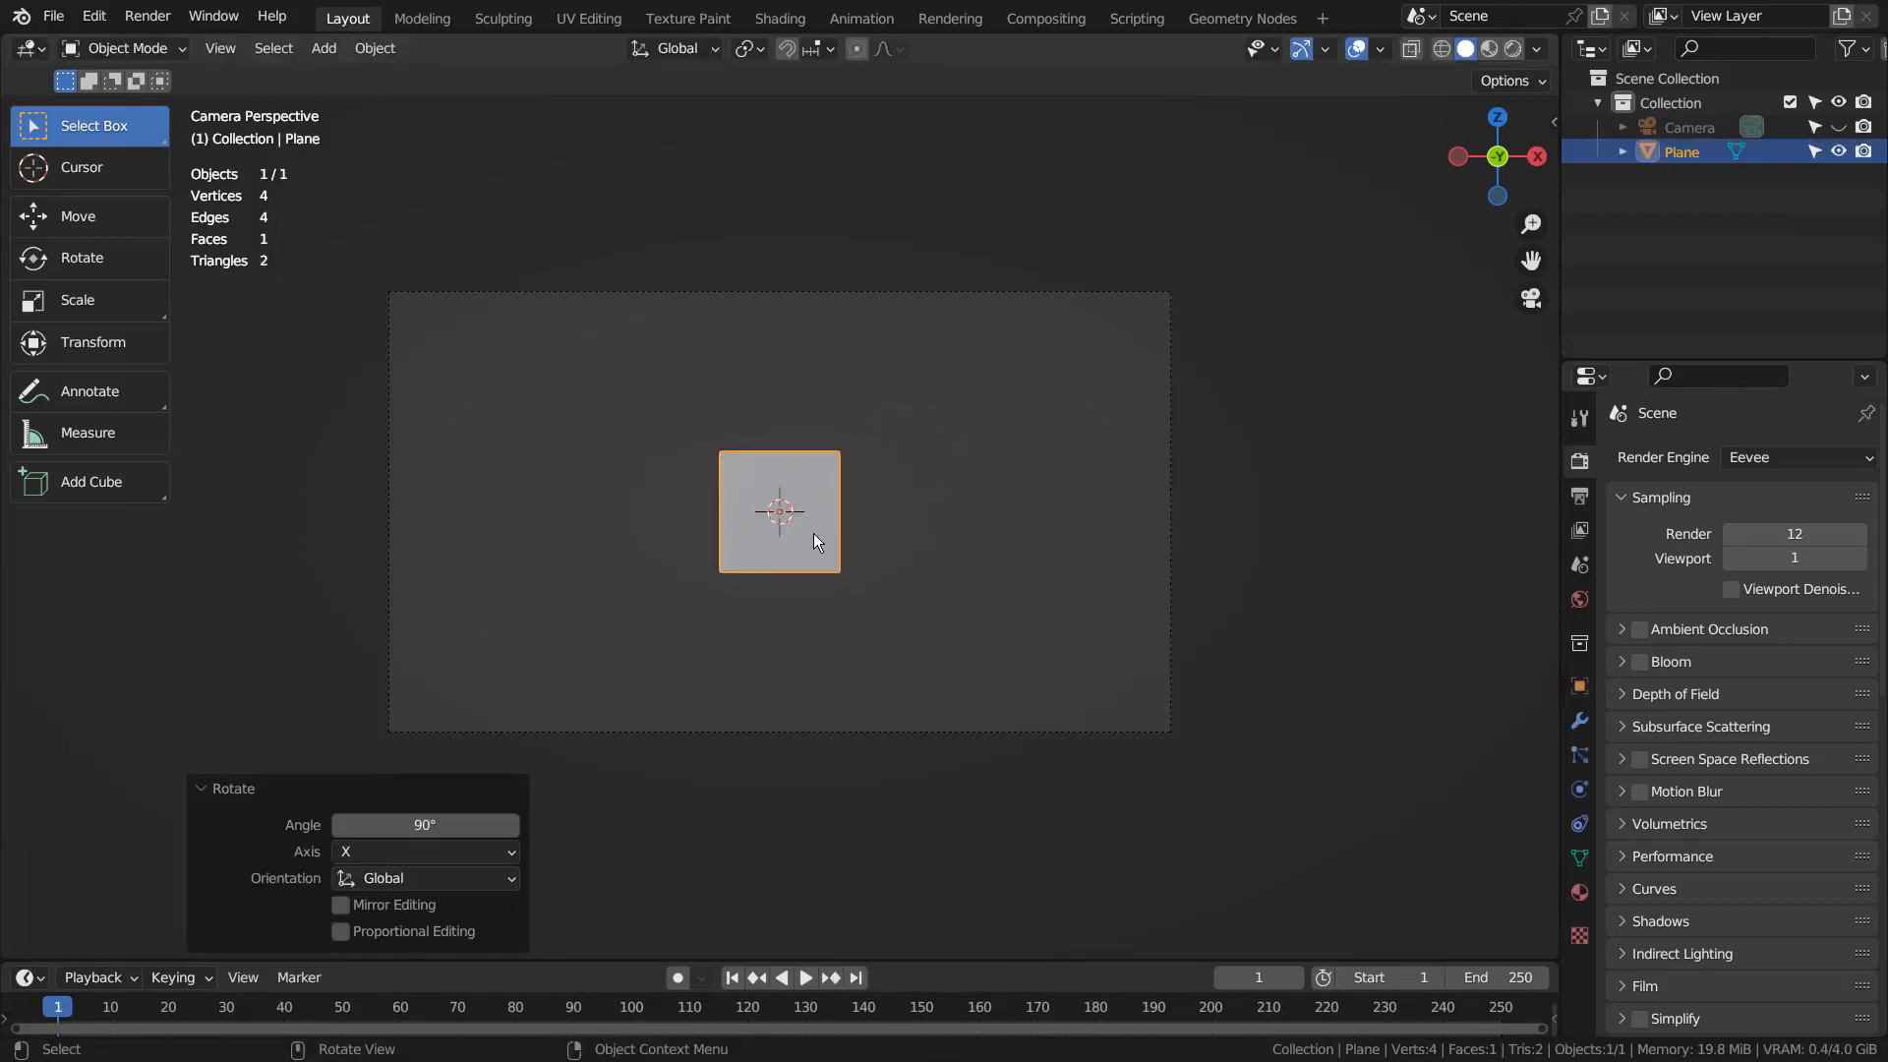
key("g")
left_click(995, 437)
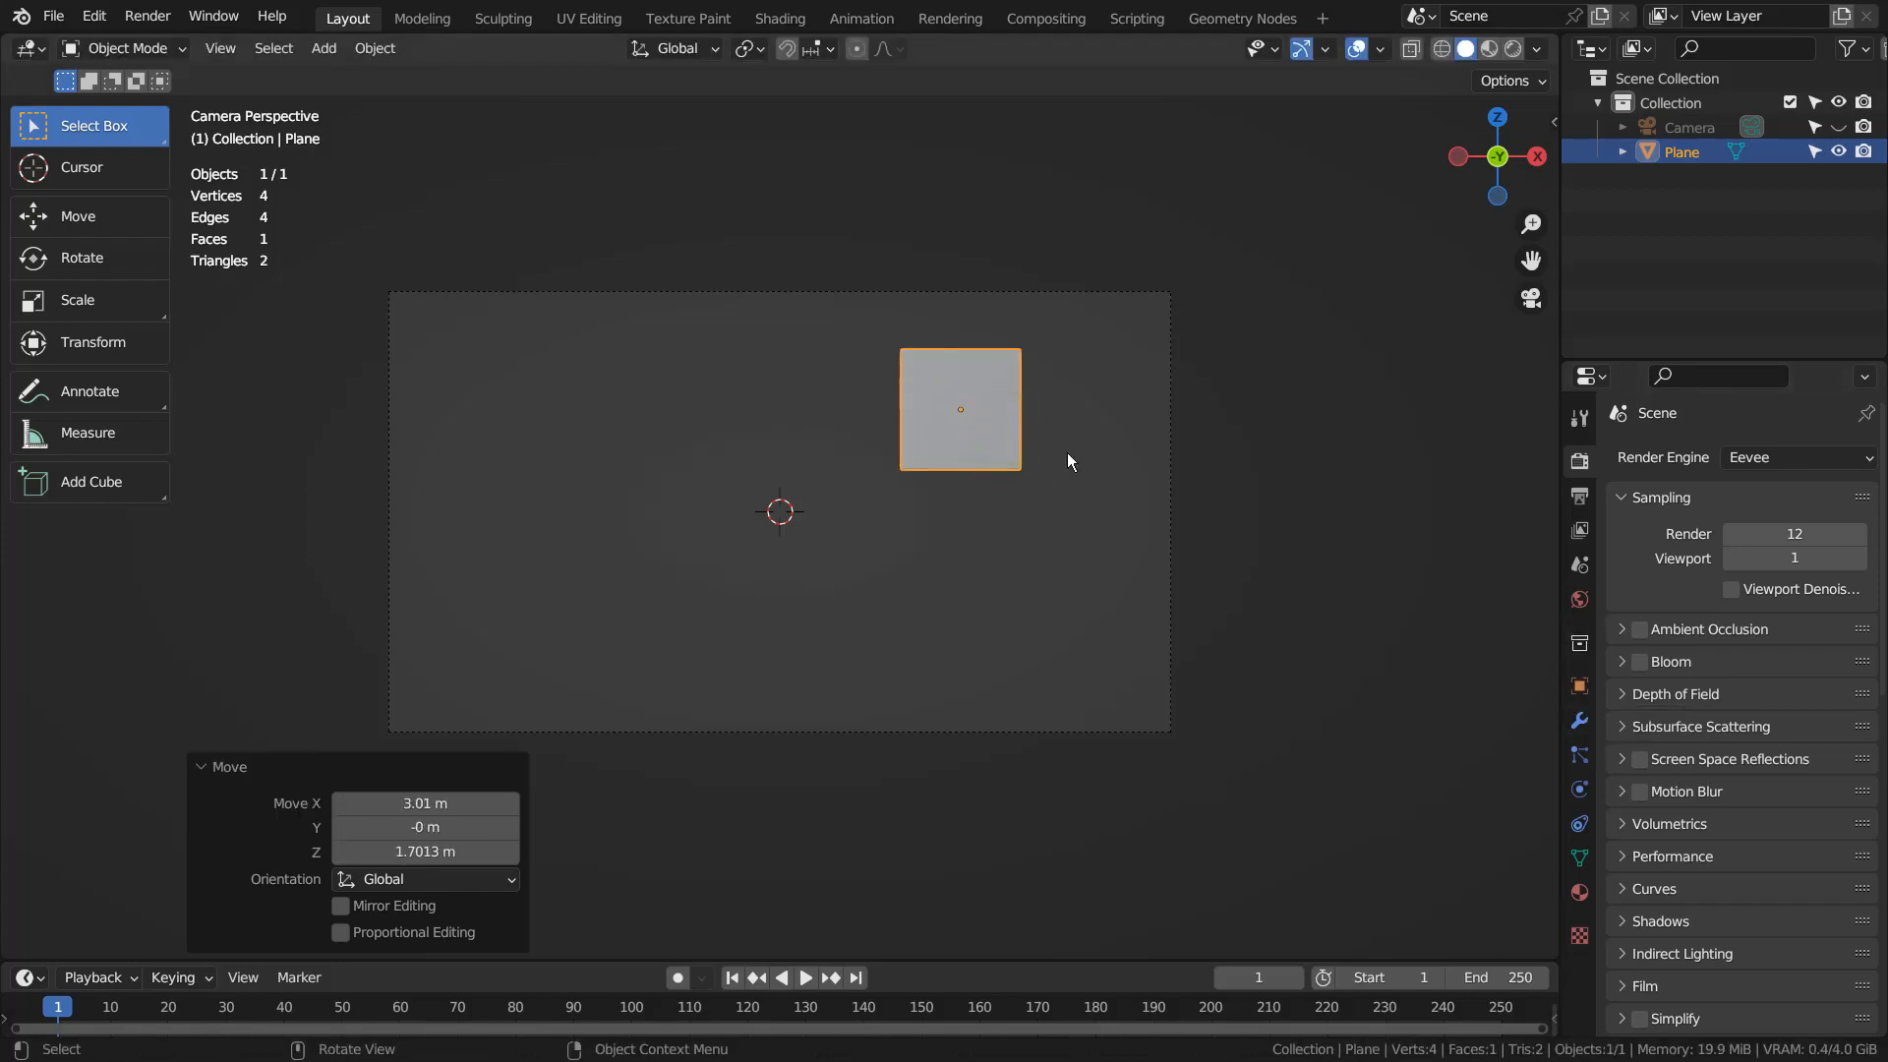
key("ctrl+z")
Move the plane's mesh in Edit Mode about 3.4 m along X and 1.83 m along Z, leaving its origin at the world center.
key("Tab")
key("g")
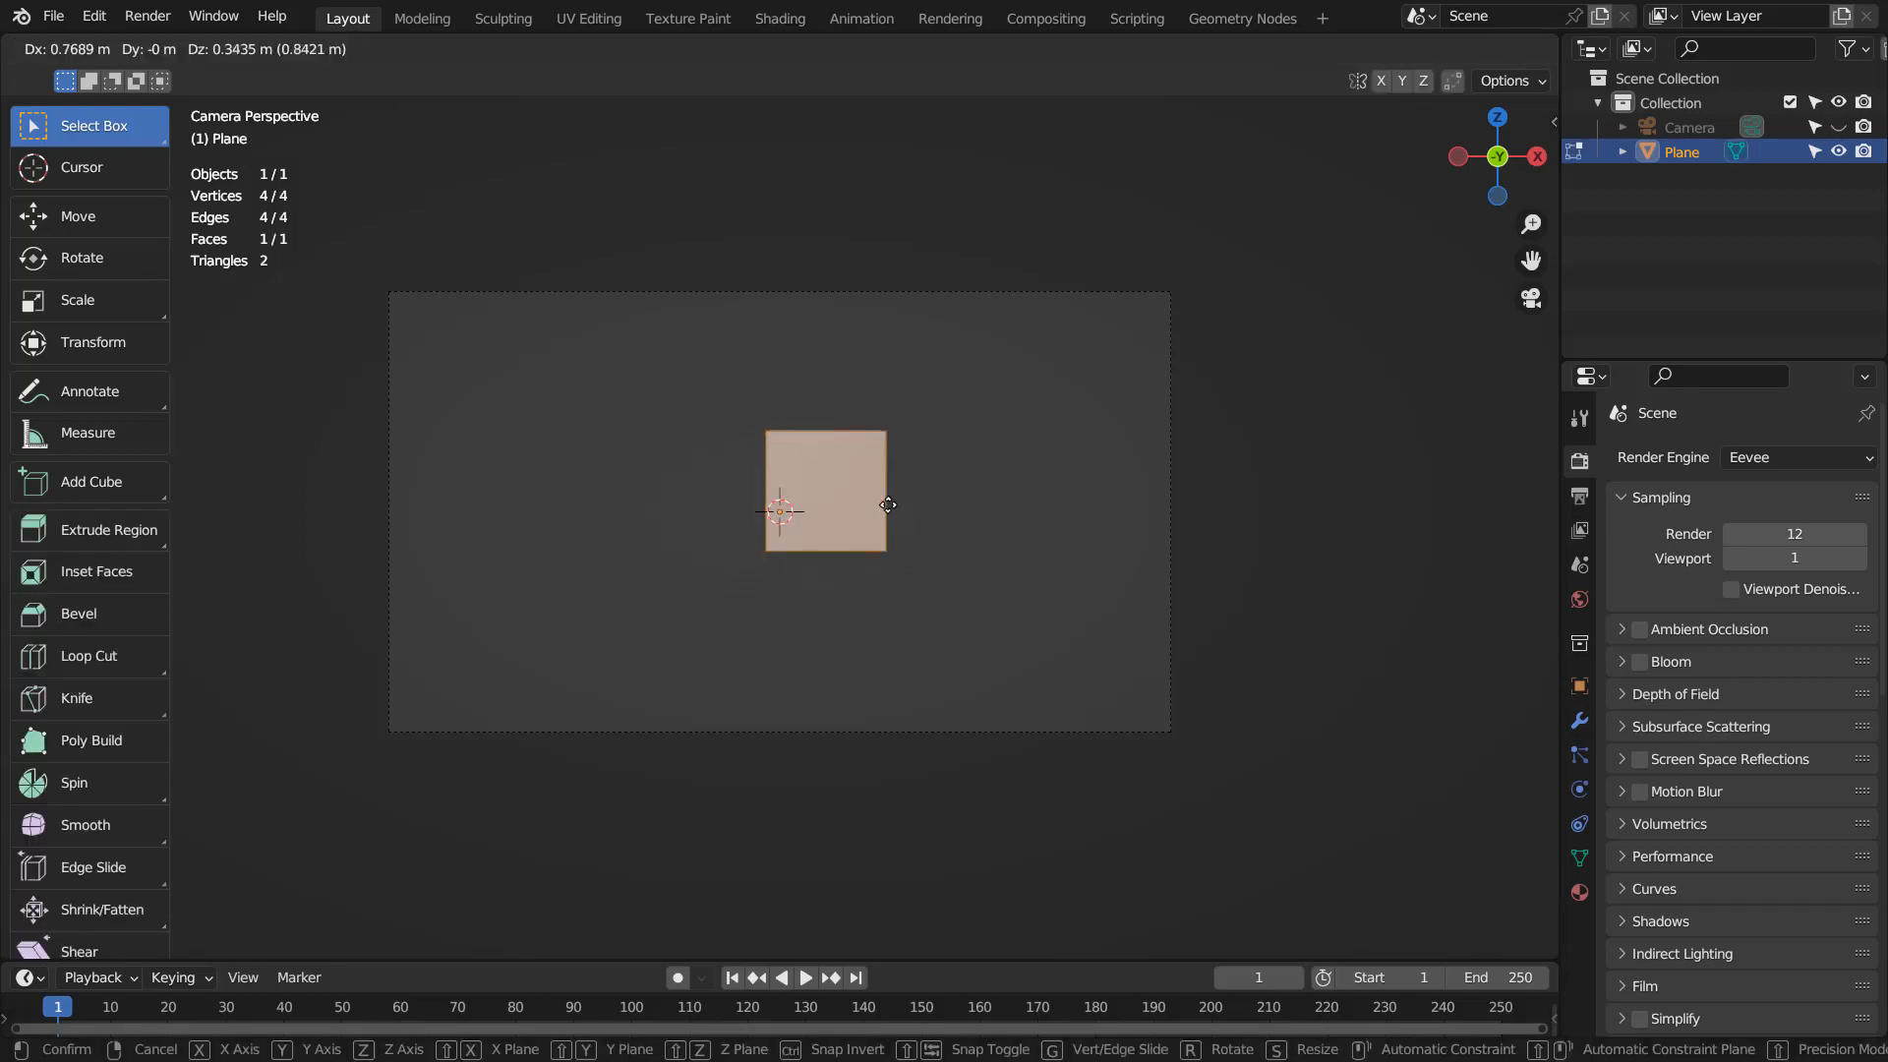
left_click(1044, 418)
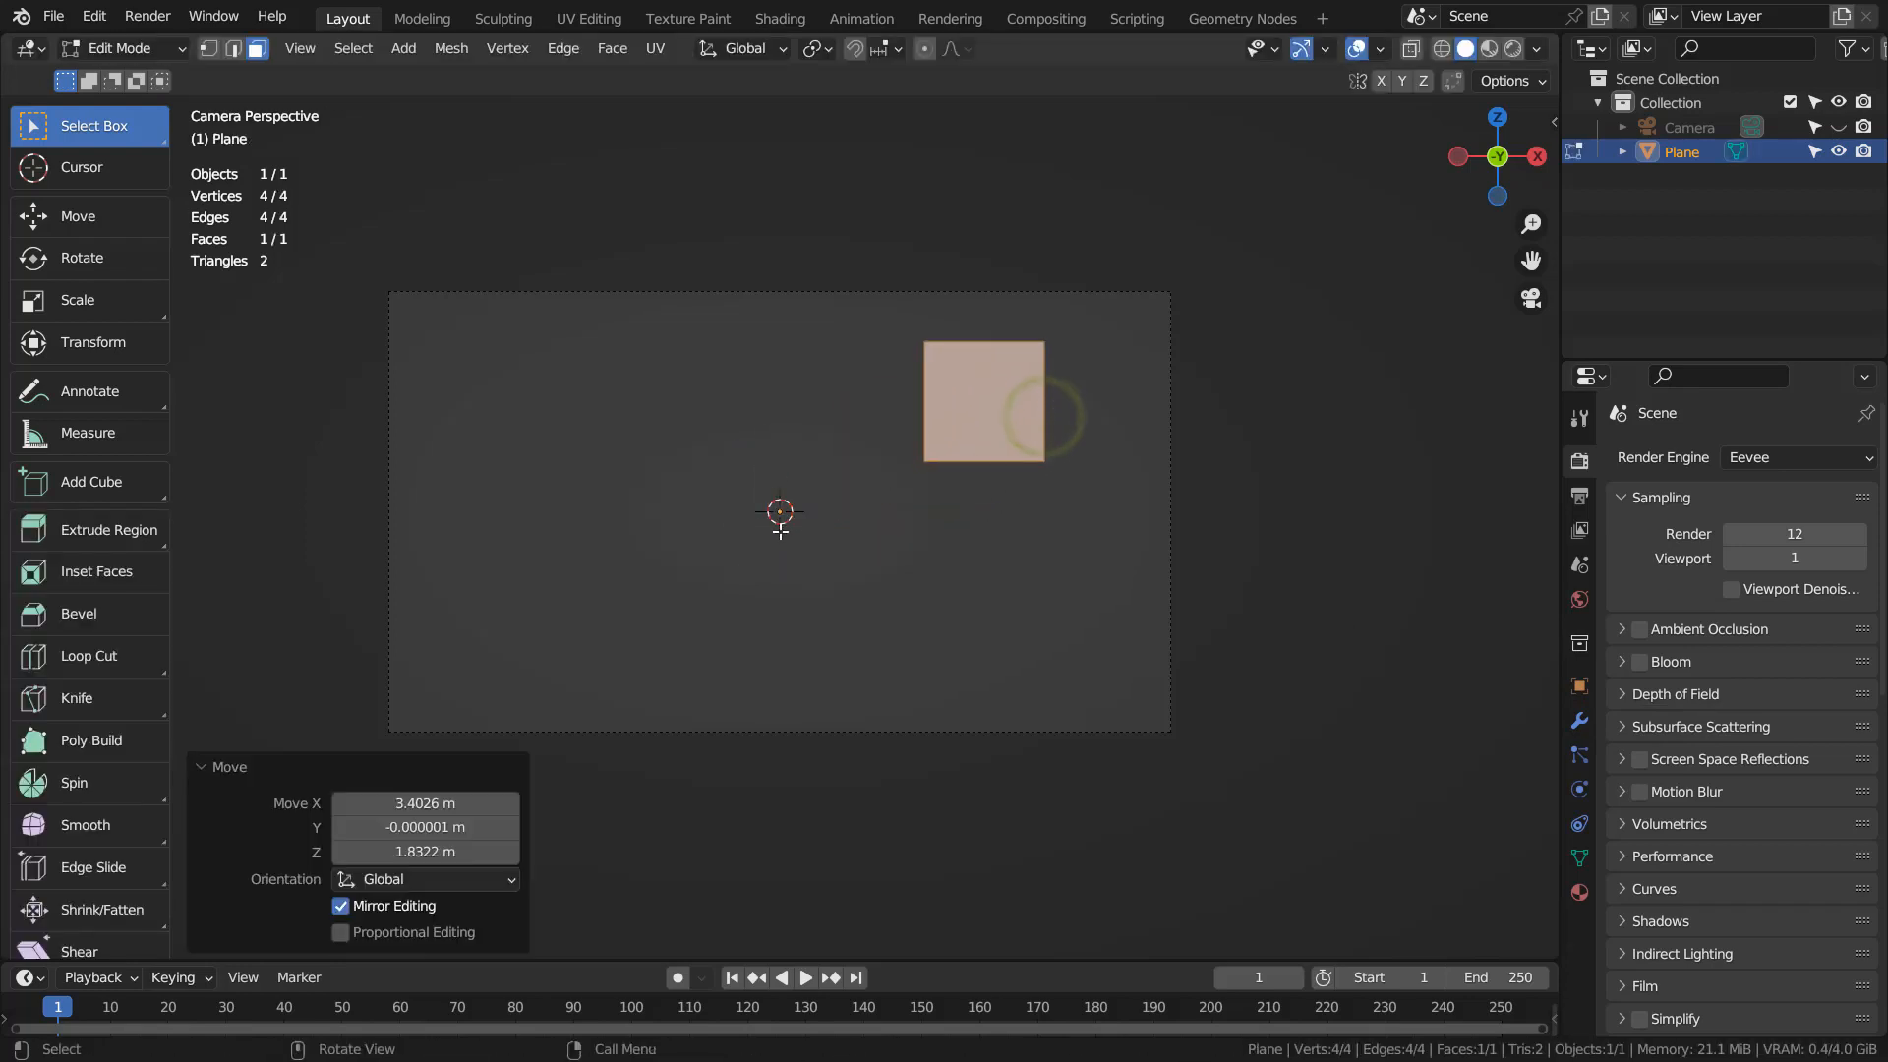
Subdivide the plane with one cut and pull its upper-left and lower-right corner vertices inward.
right_click(989, 391)
left_click(989, 391)
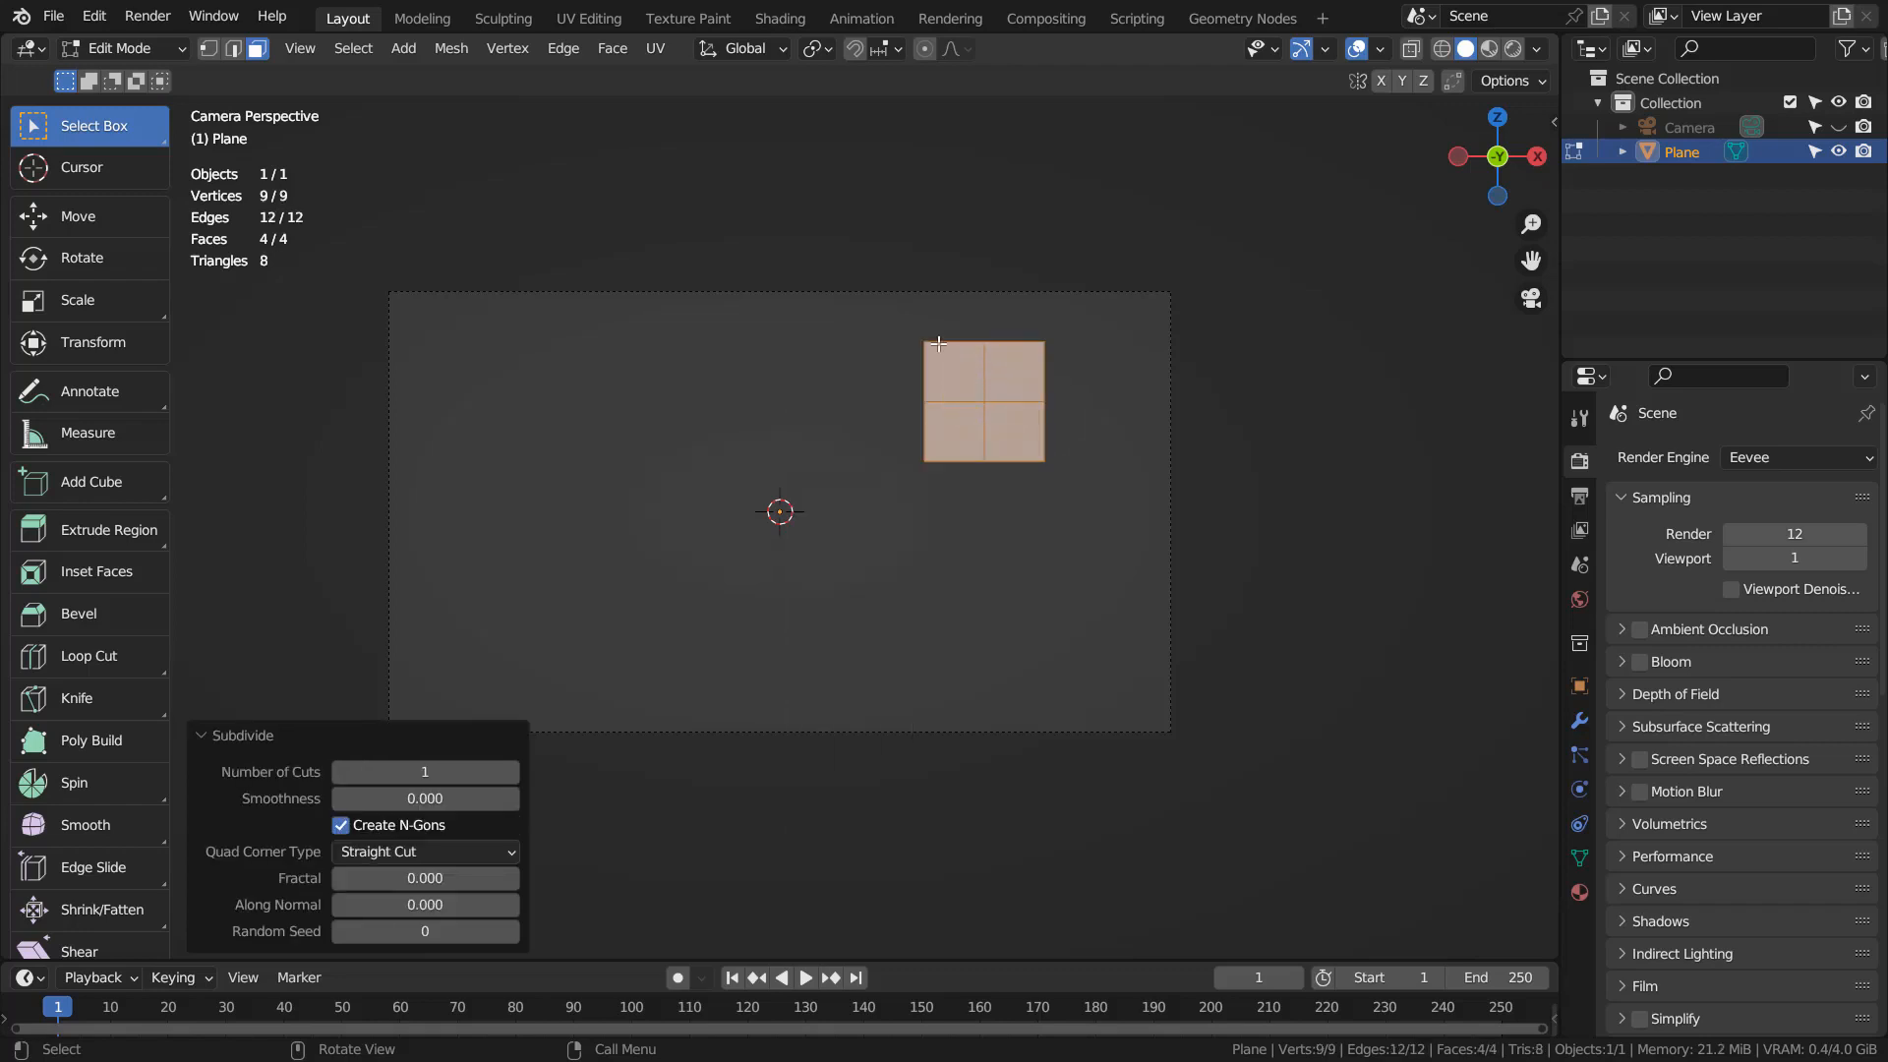
left_click_drag(935, 343, 981, 392)
left_click_drag(1045, 463, 1001, 422)
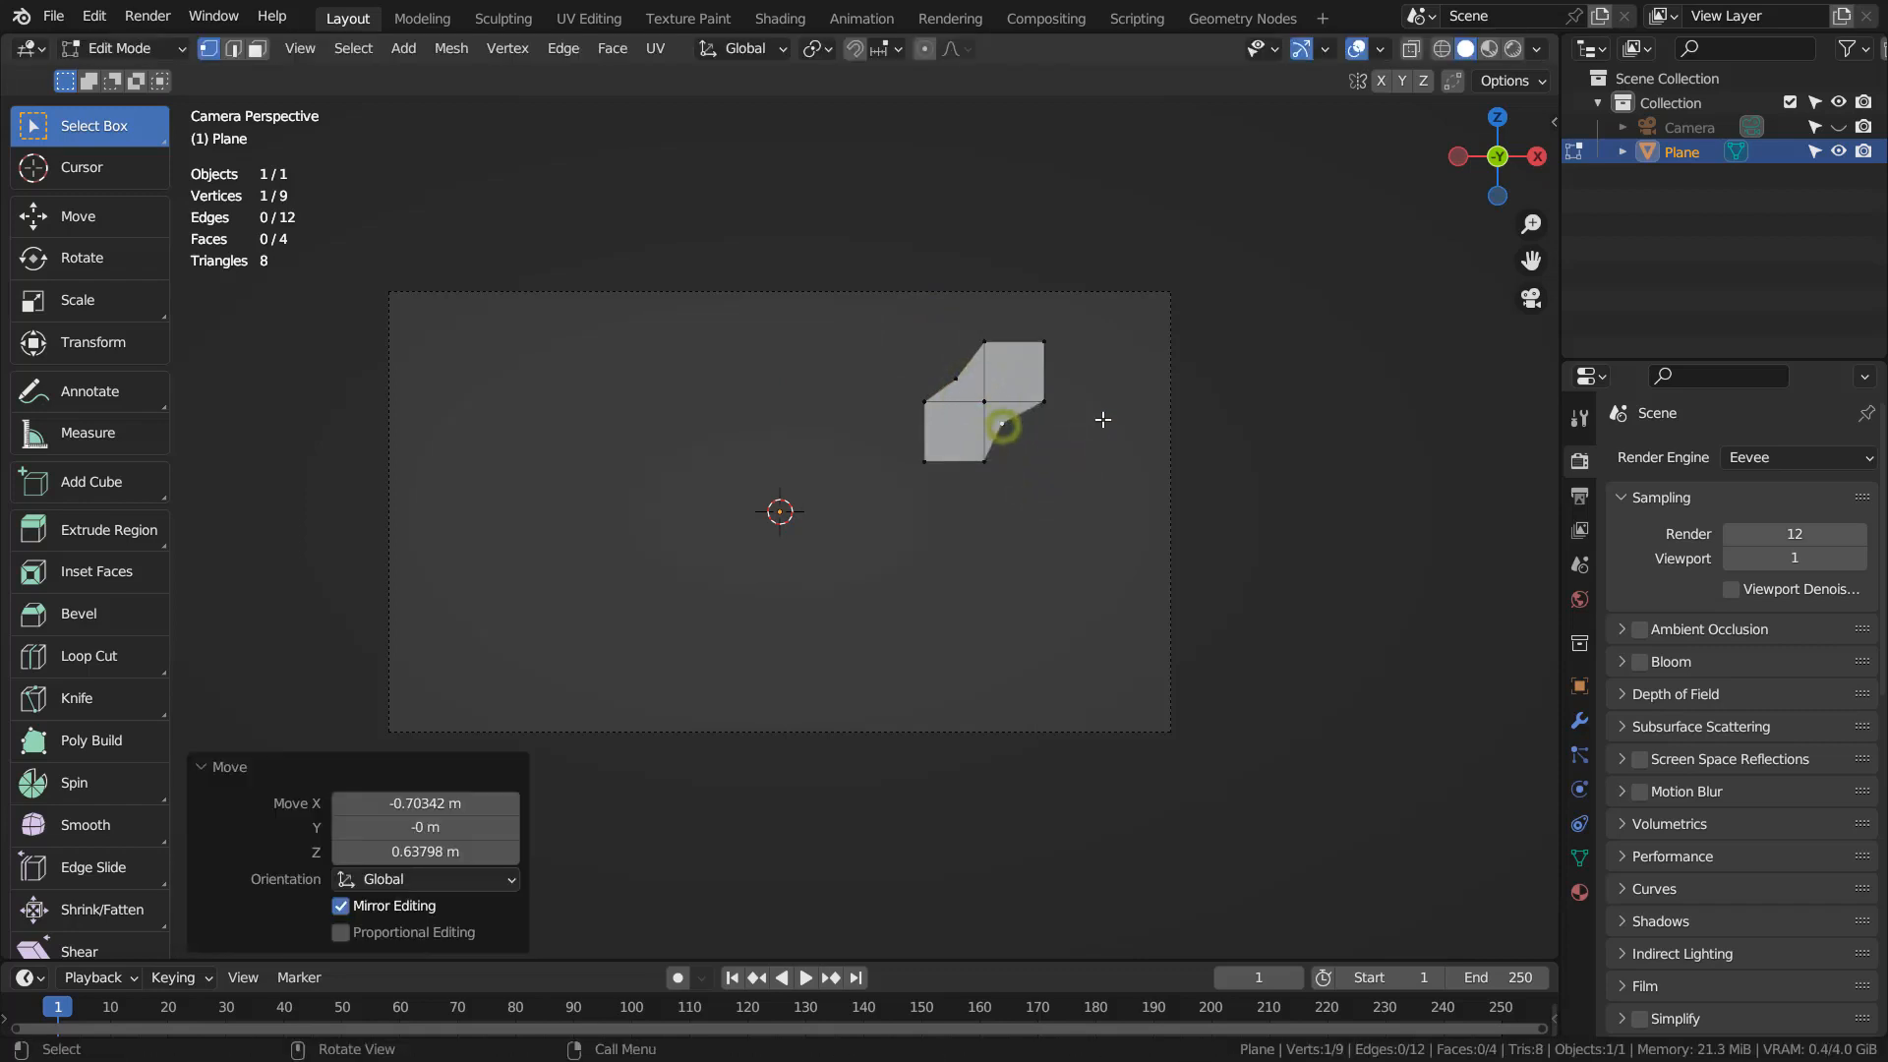
Return to Object Mode and add a Mirror modifier on the X axis to the plane.
key("Tab")
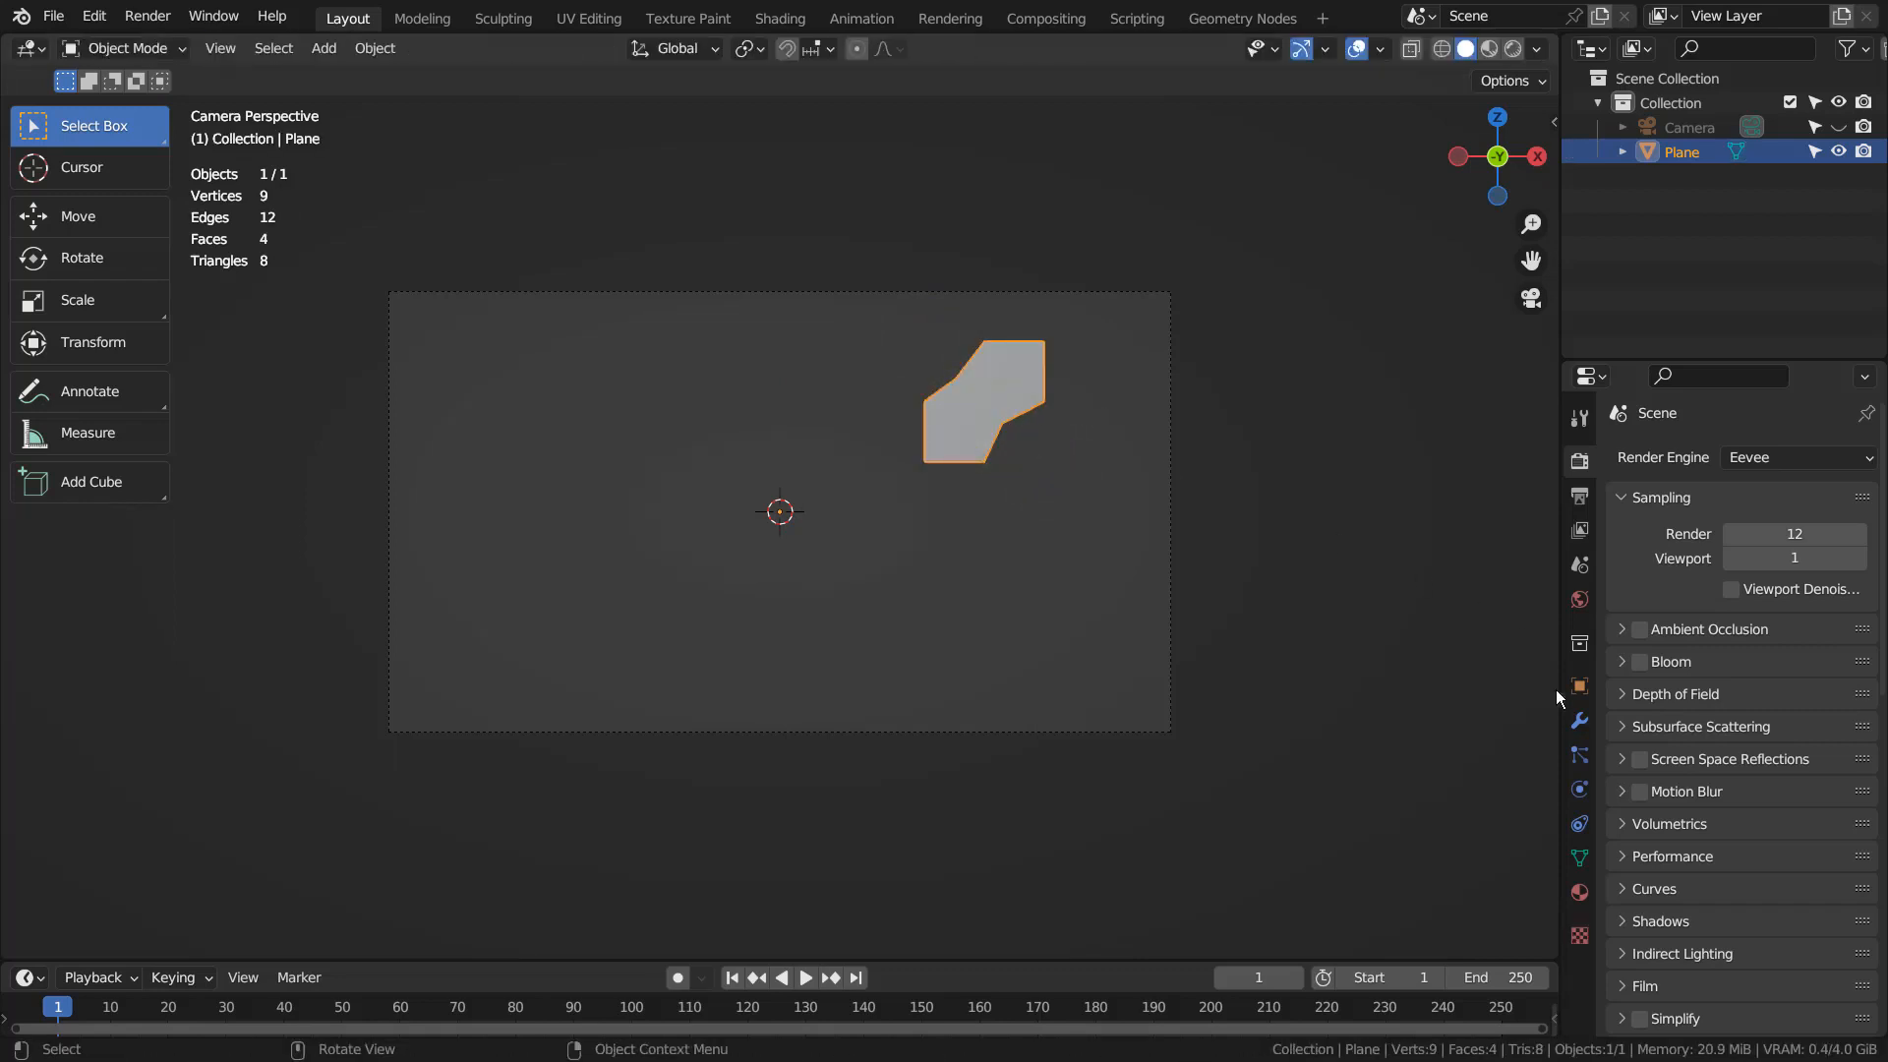
left_click(1577, 719)
left_click(1728, 456)
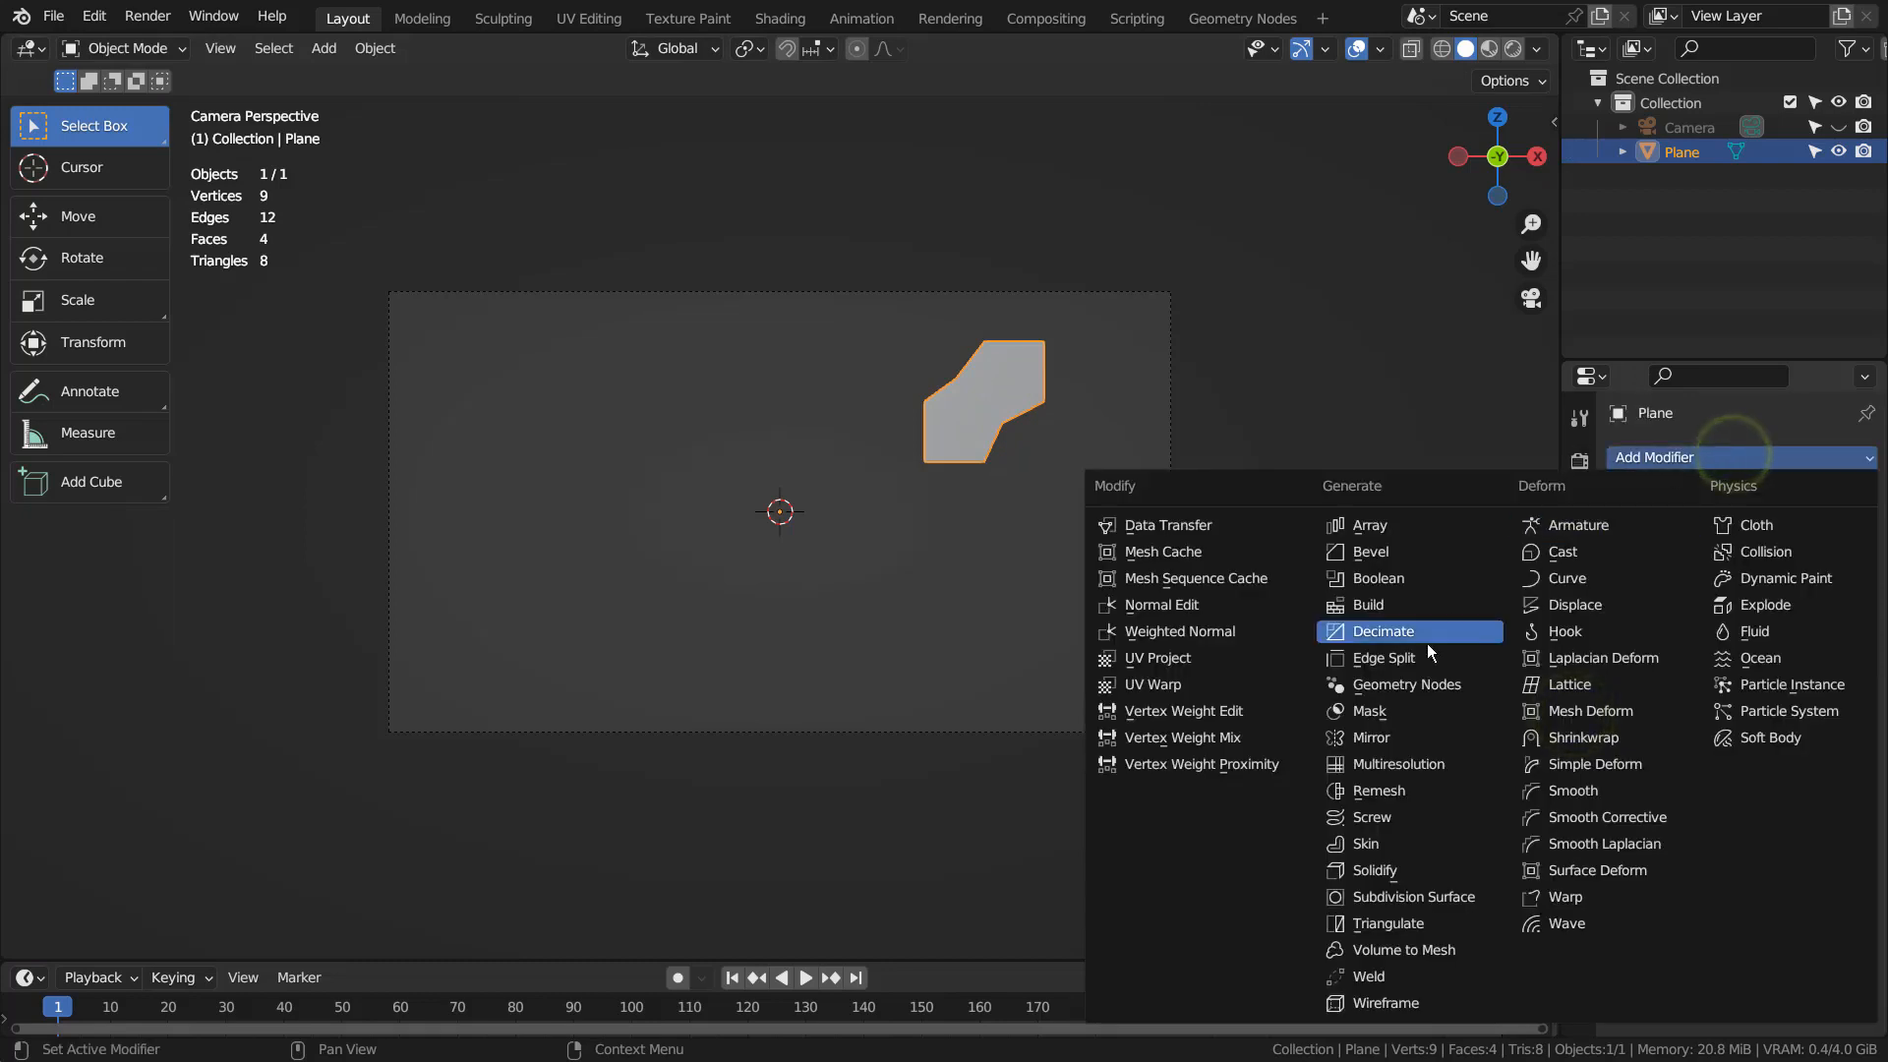
left_click(1450, 729)
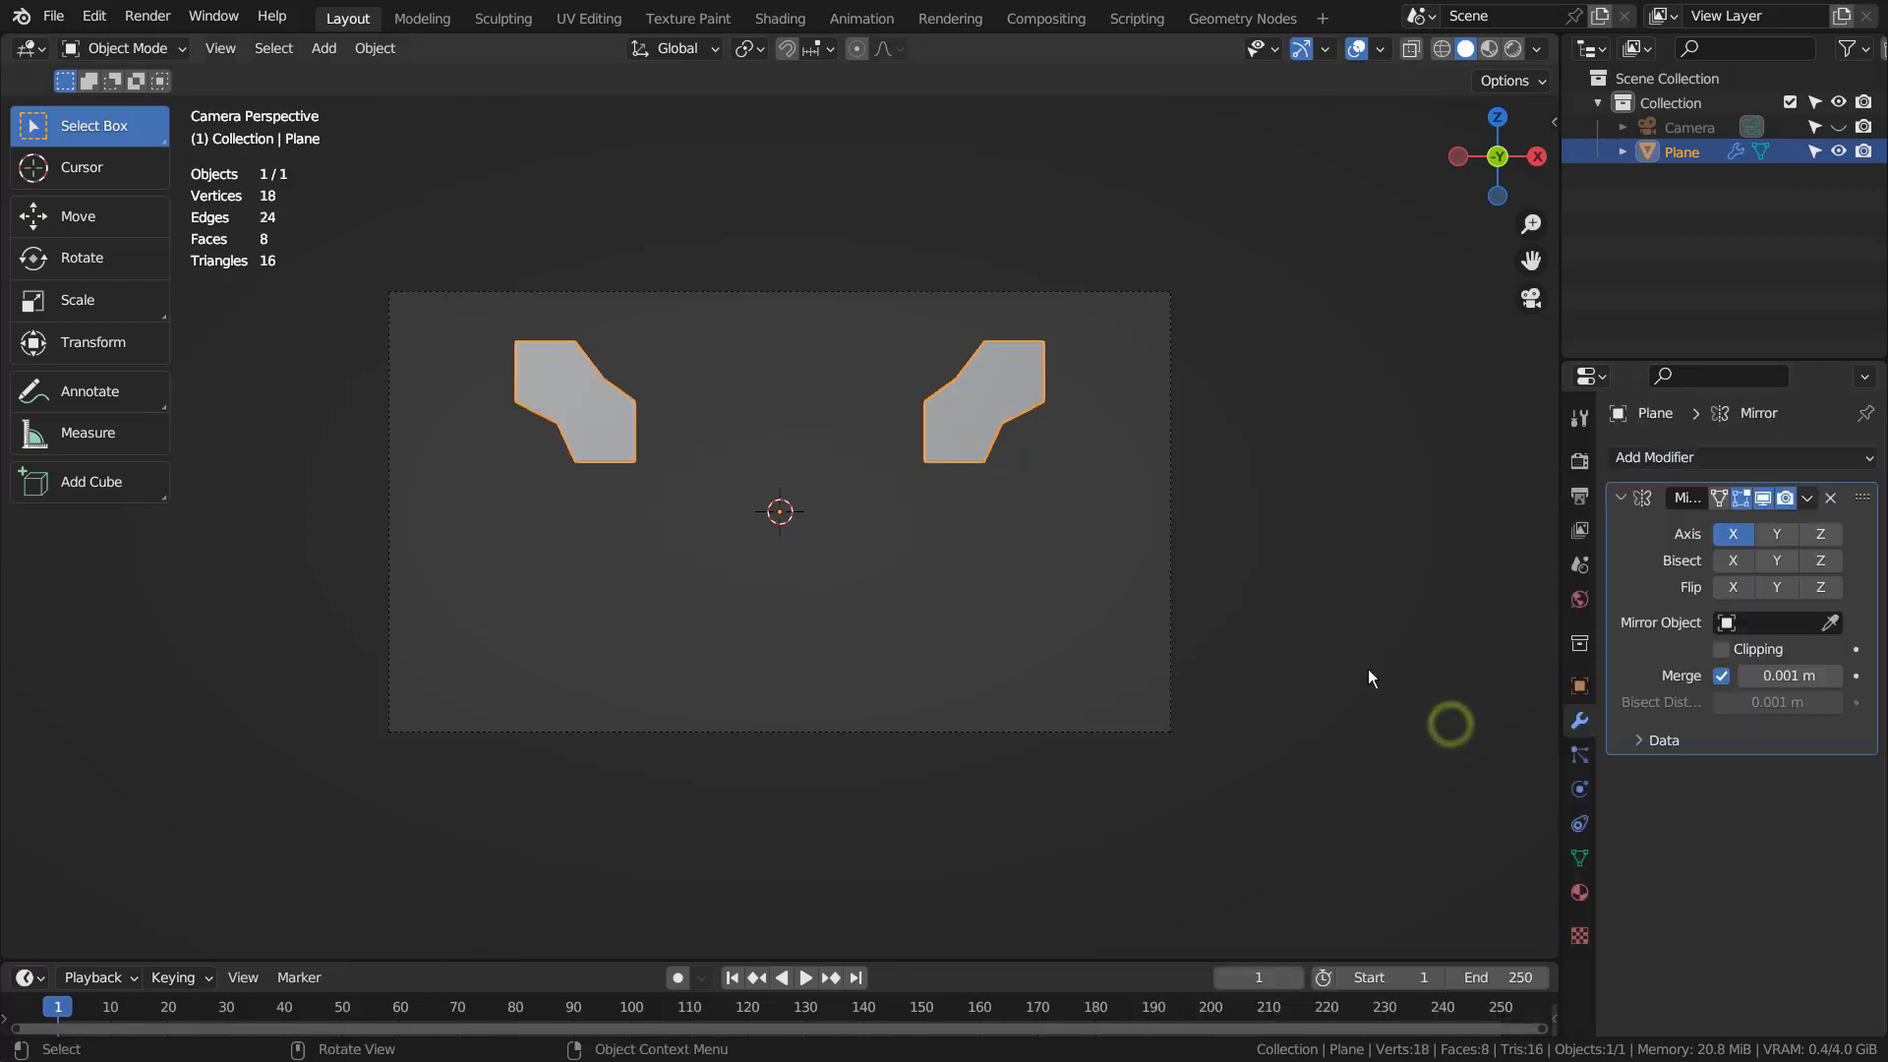
left_click(994, 409)
key("shift+d")
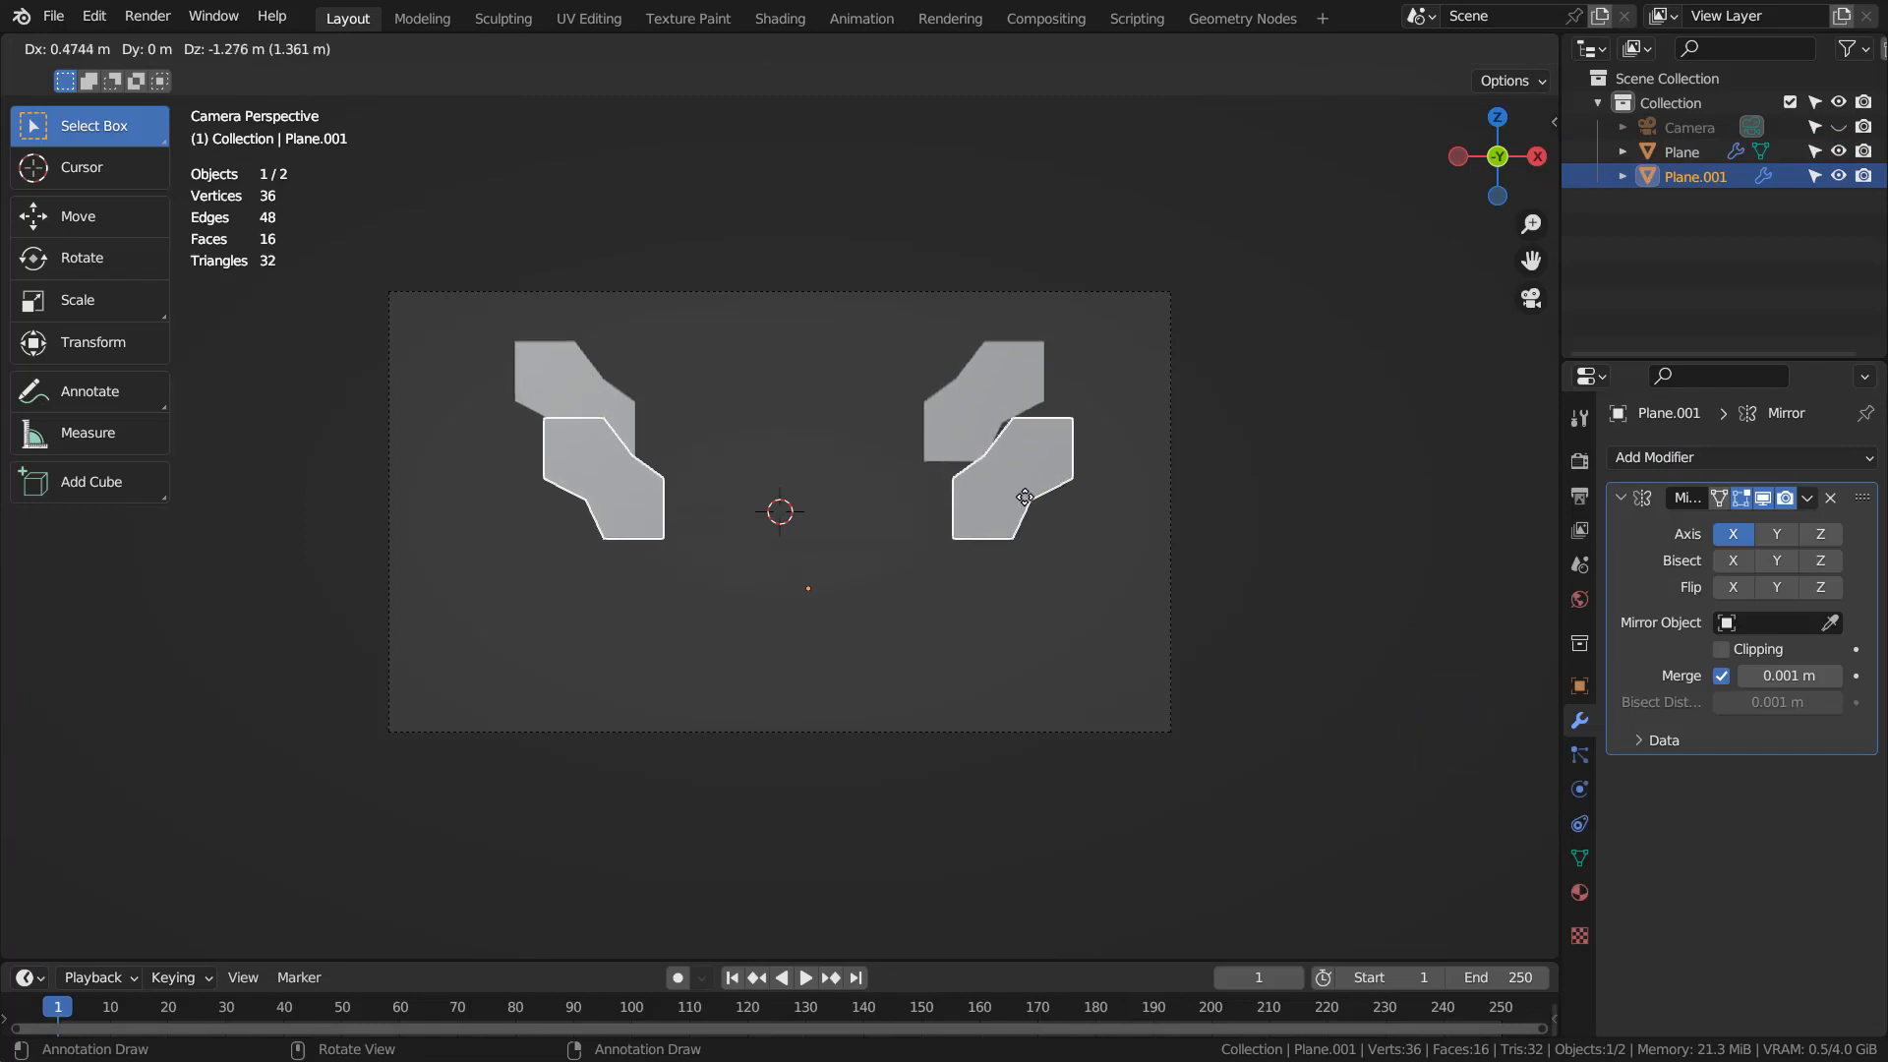
left_click(1003, 548)
key("ctrl+z")
Duplicate the whole shape within Edit Mode, offsetting the copy about 1.41 m along X and -1.68 m along Z.
key("Tab")
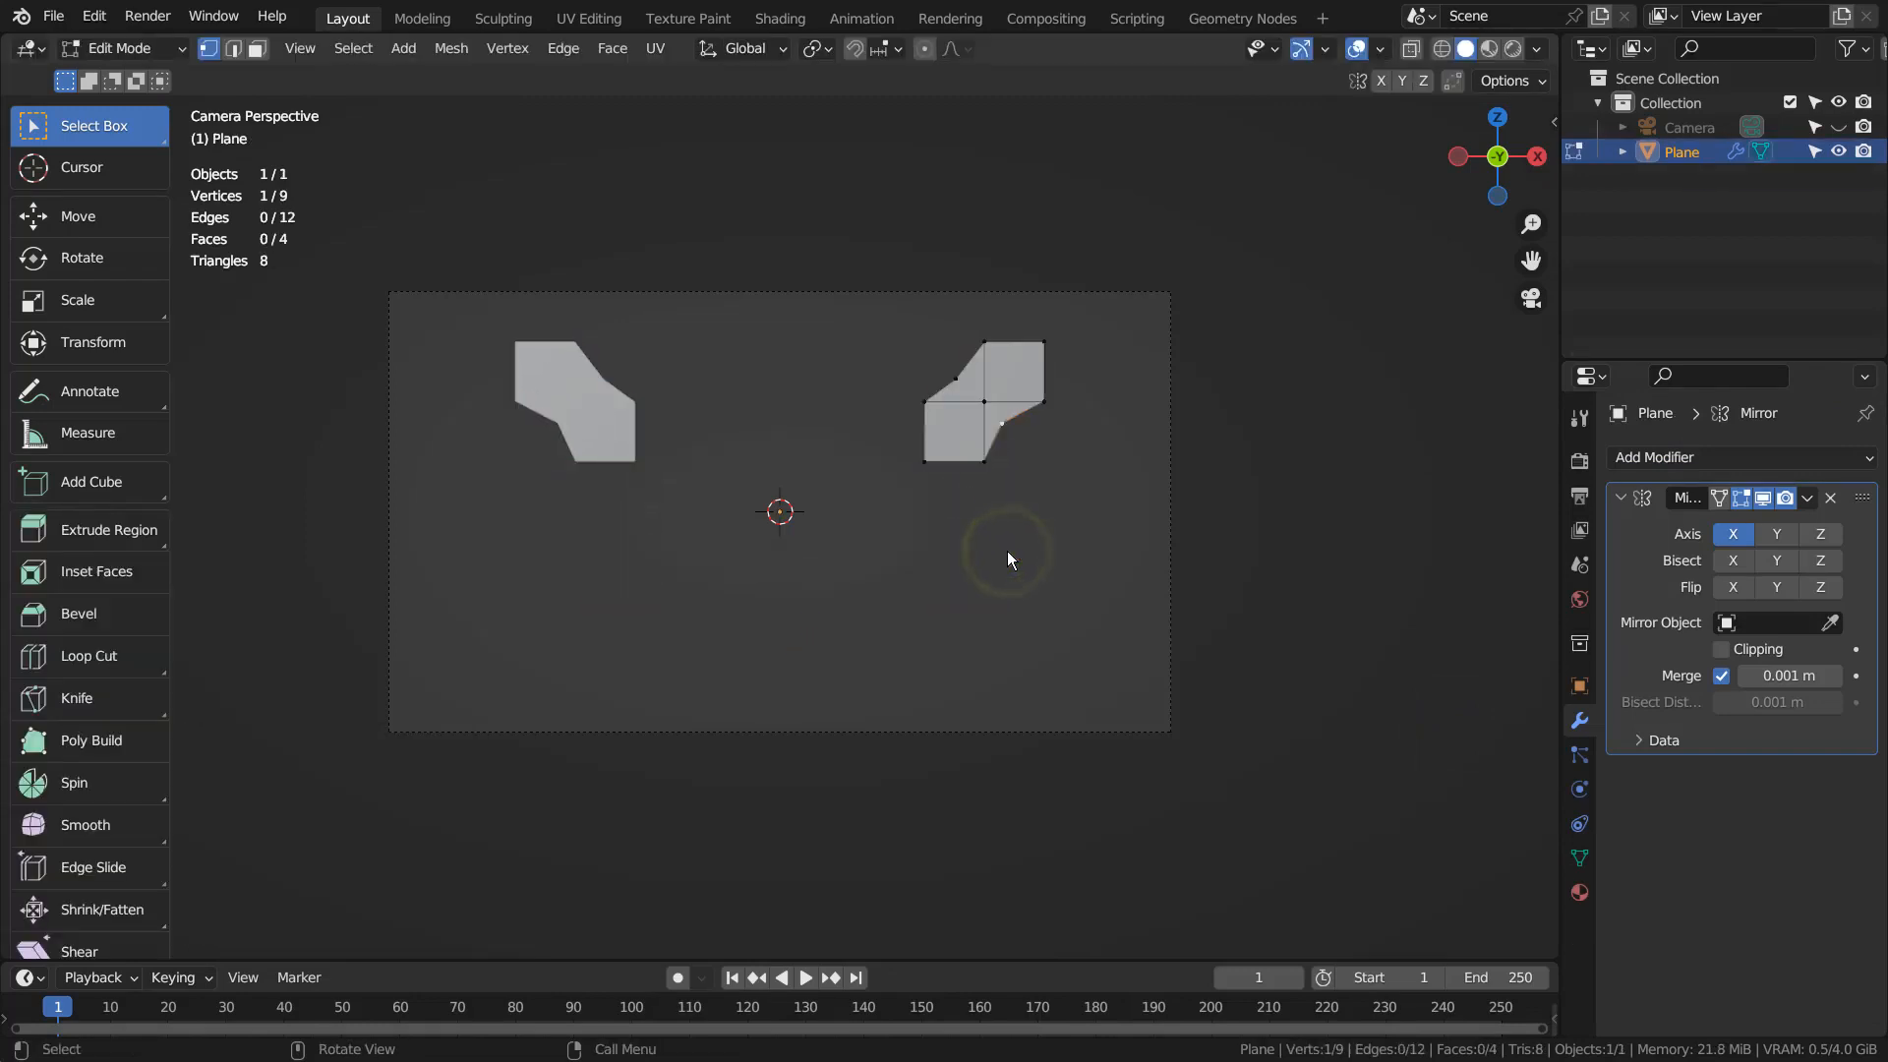
key("a")
key("shift+d")
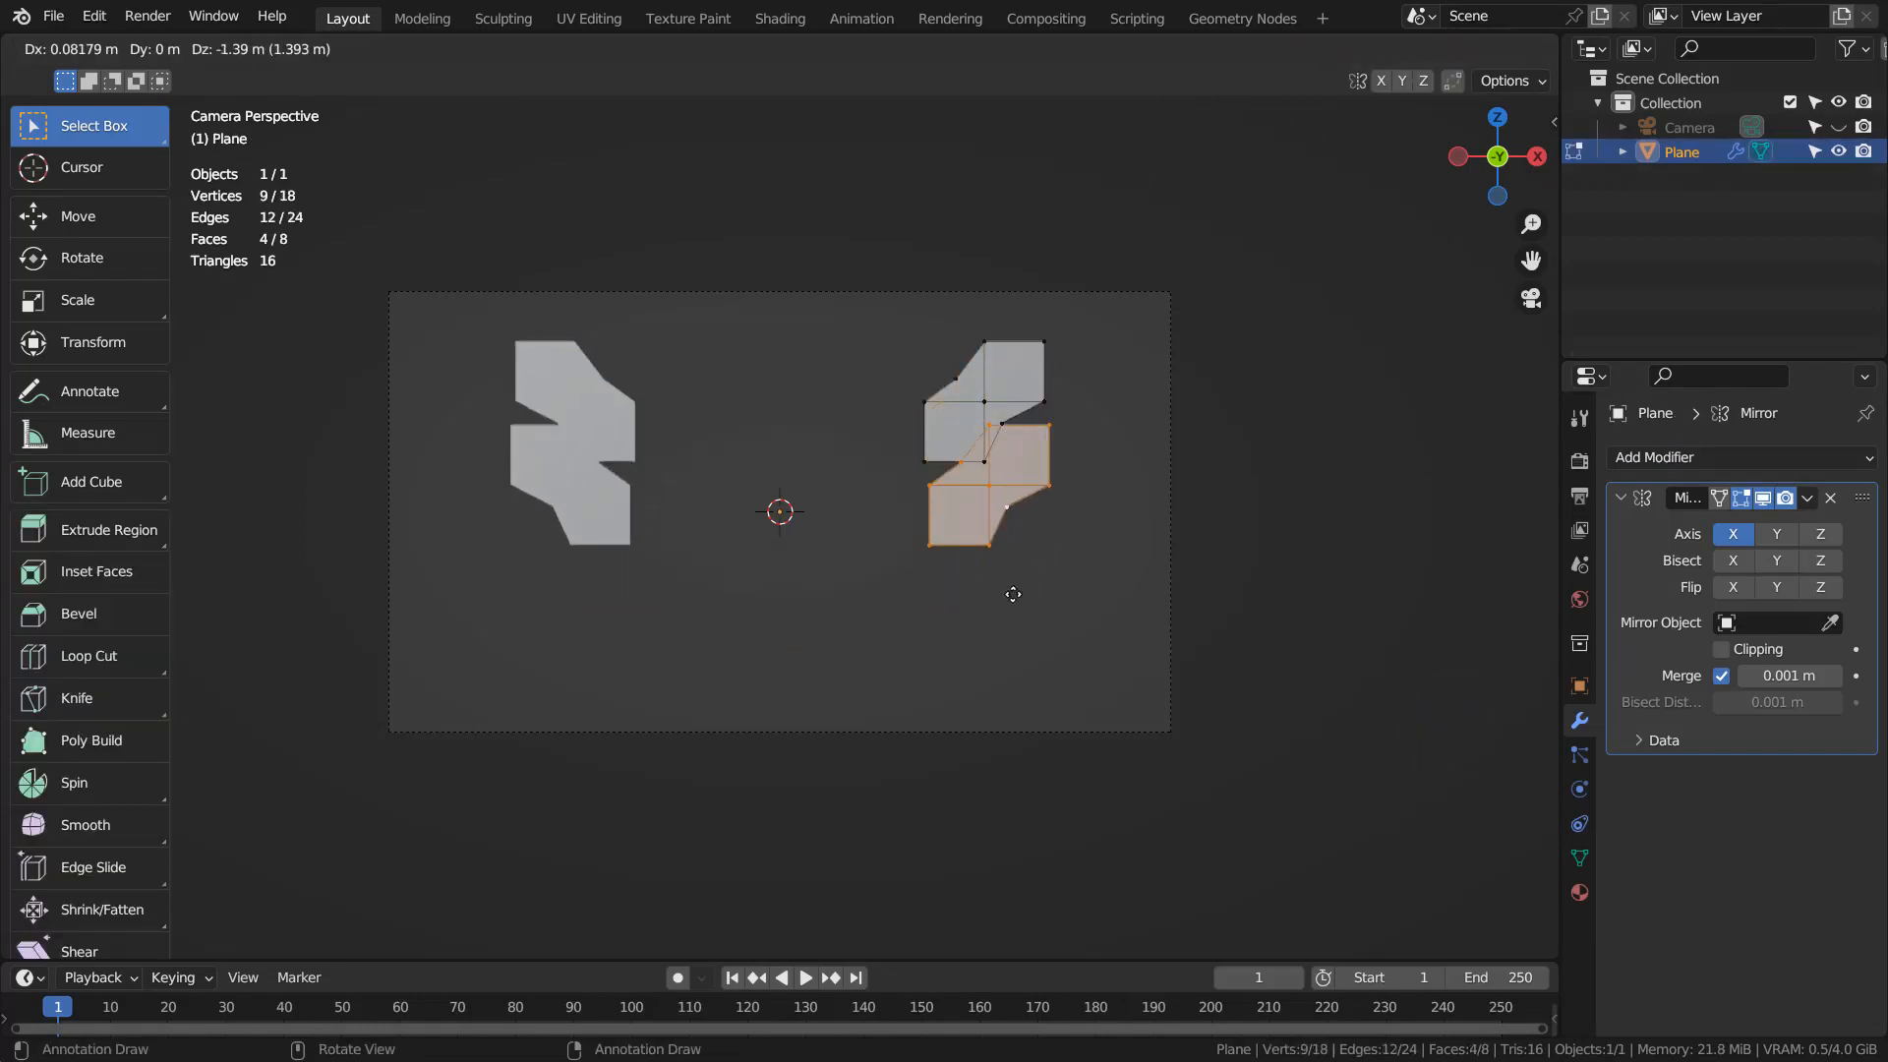
left_click(1093, 595)
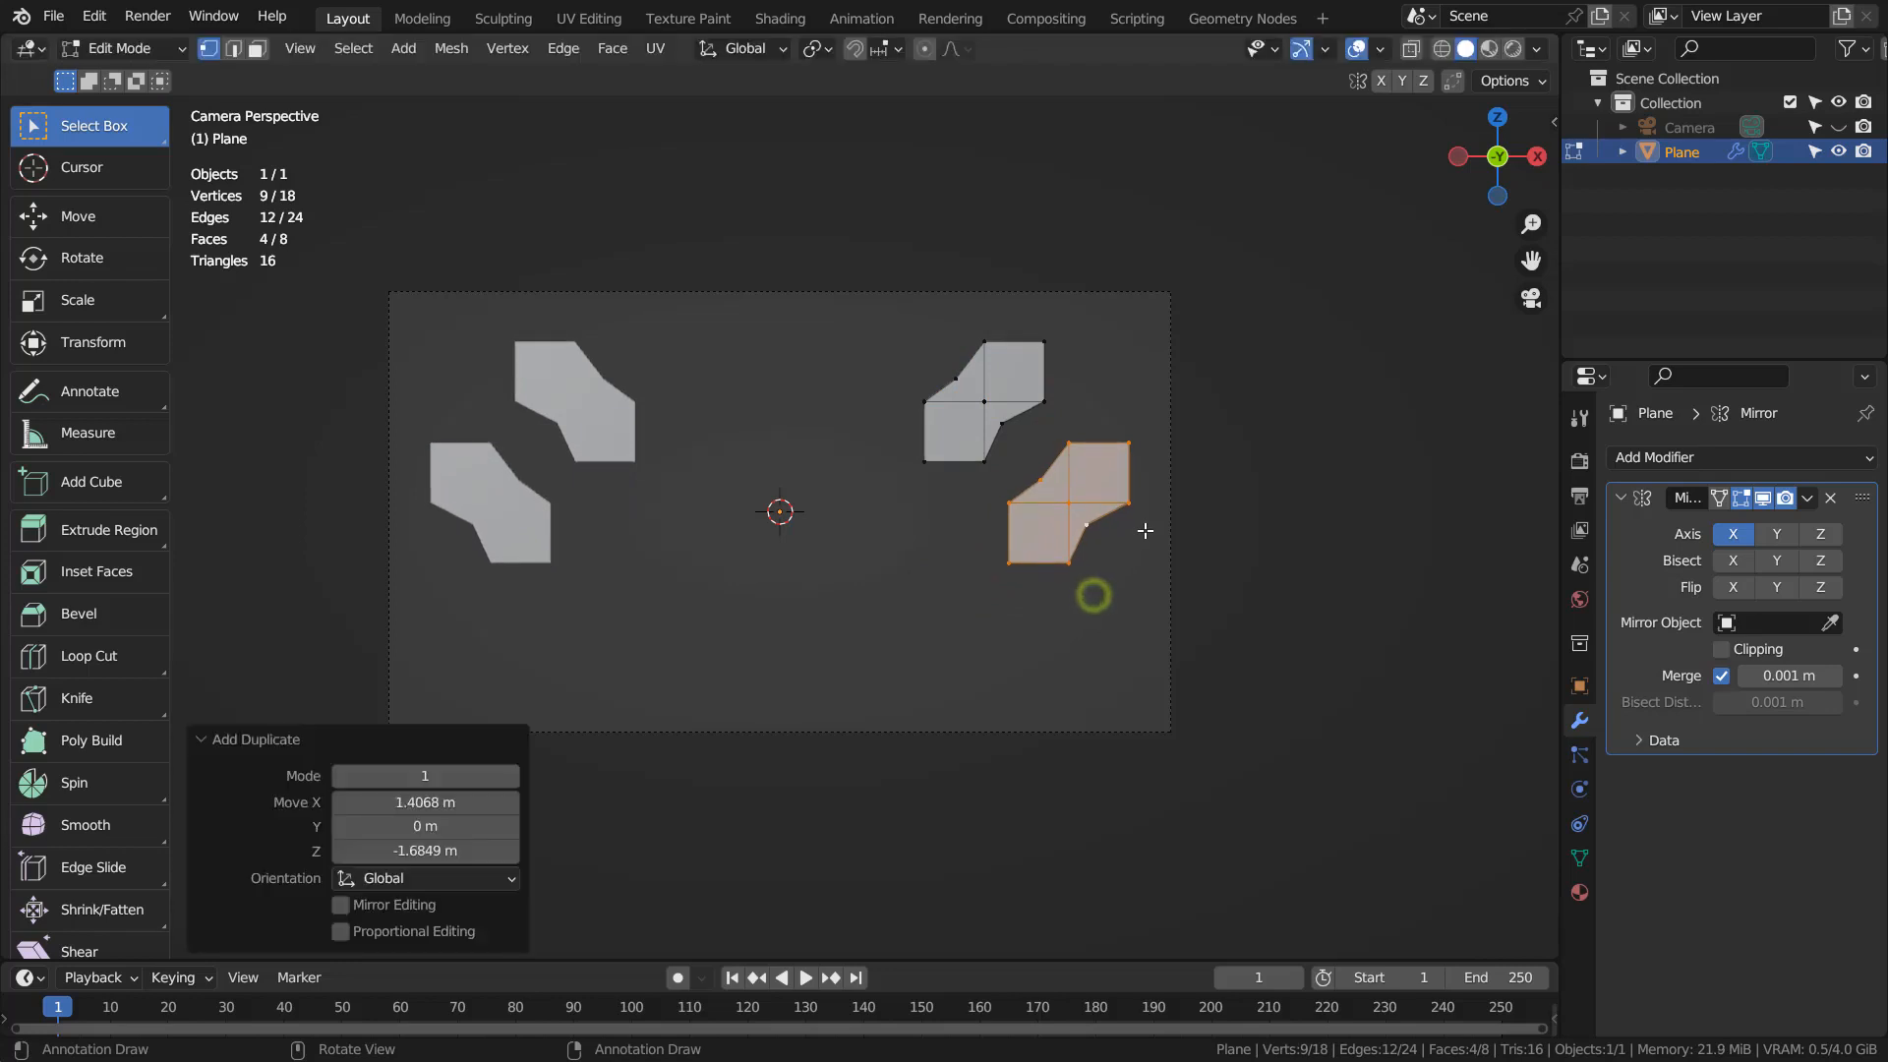
Rotate the copied shape about 142°, scale it to about 0.745, and stretch it along Z.
key("r")
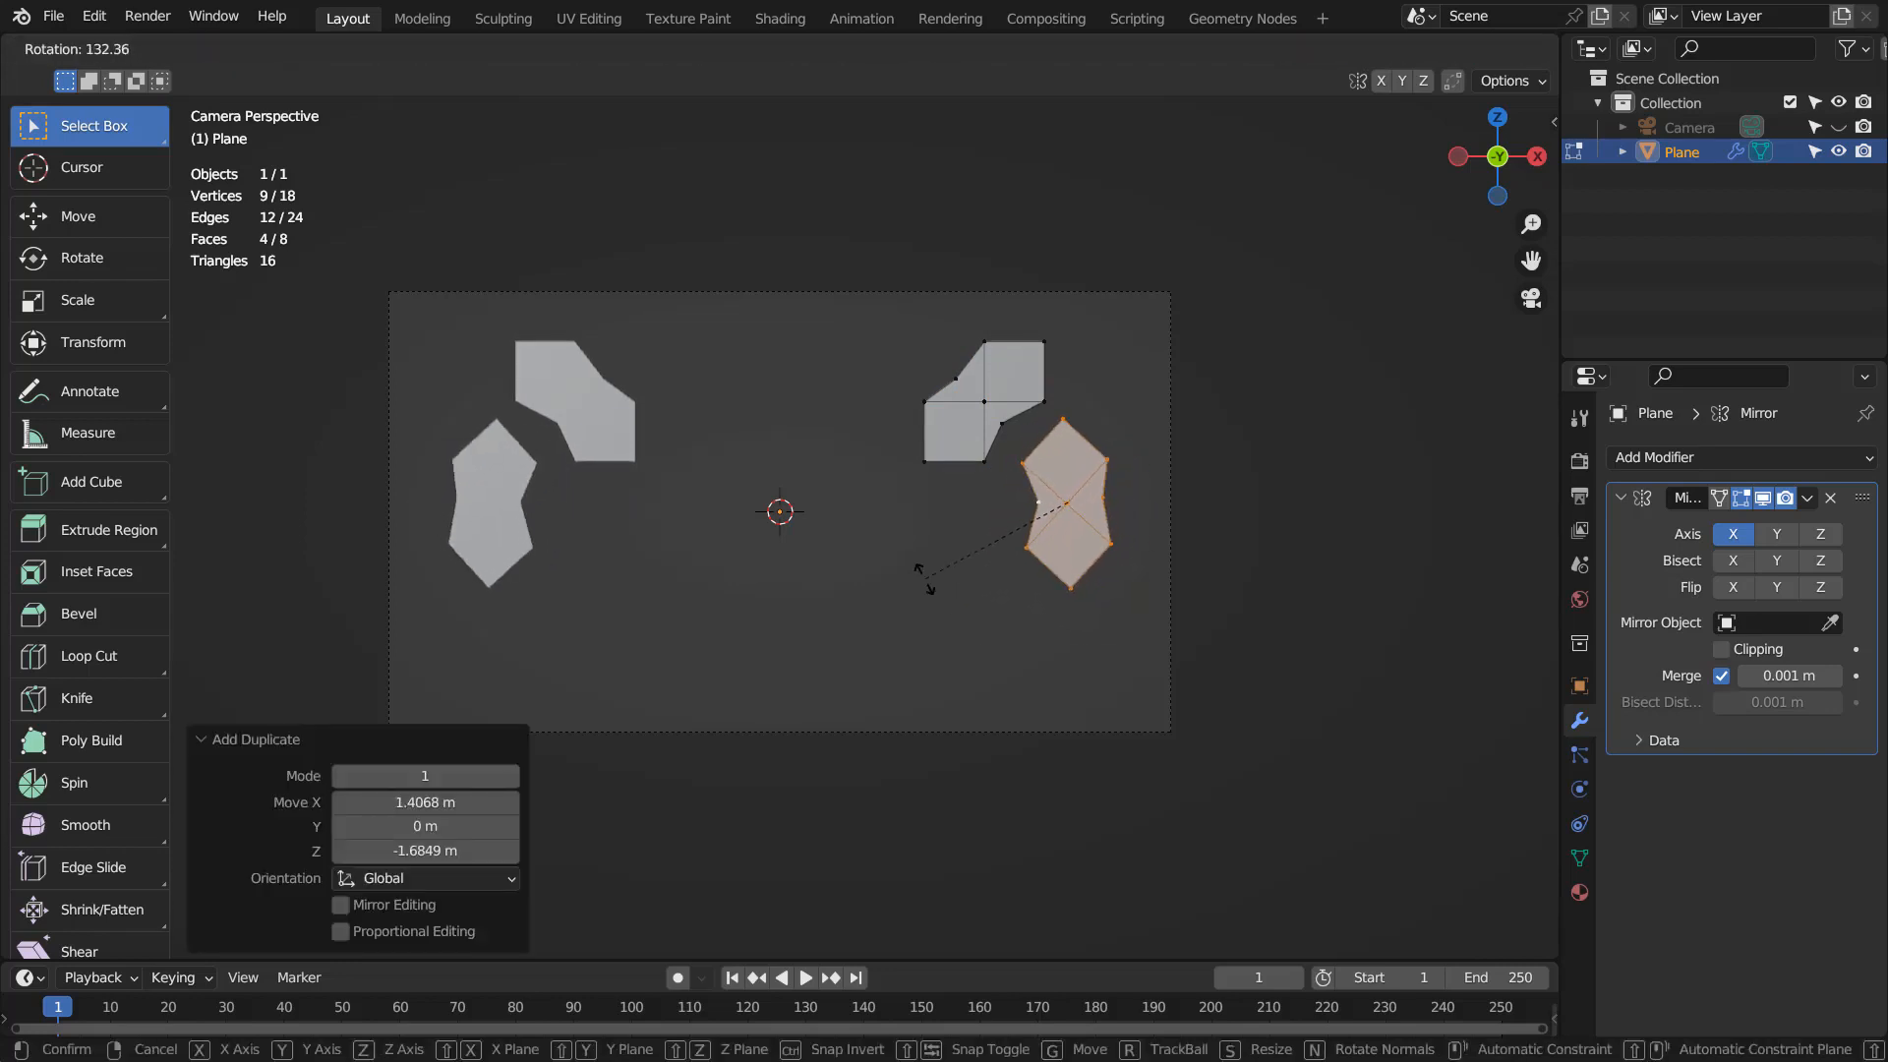
left_click(912, 553)
key("s")
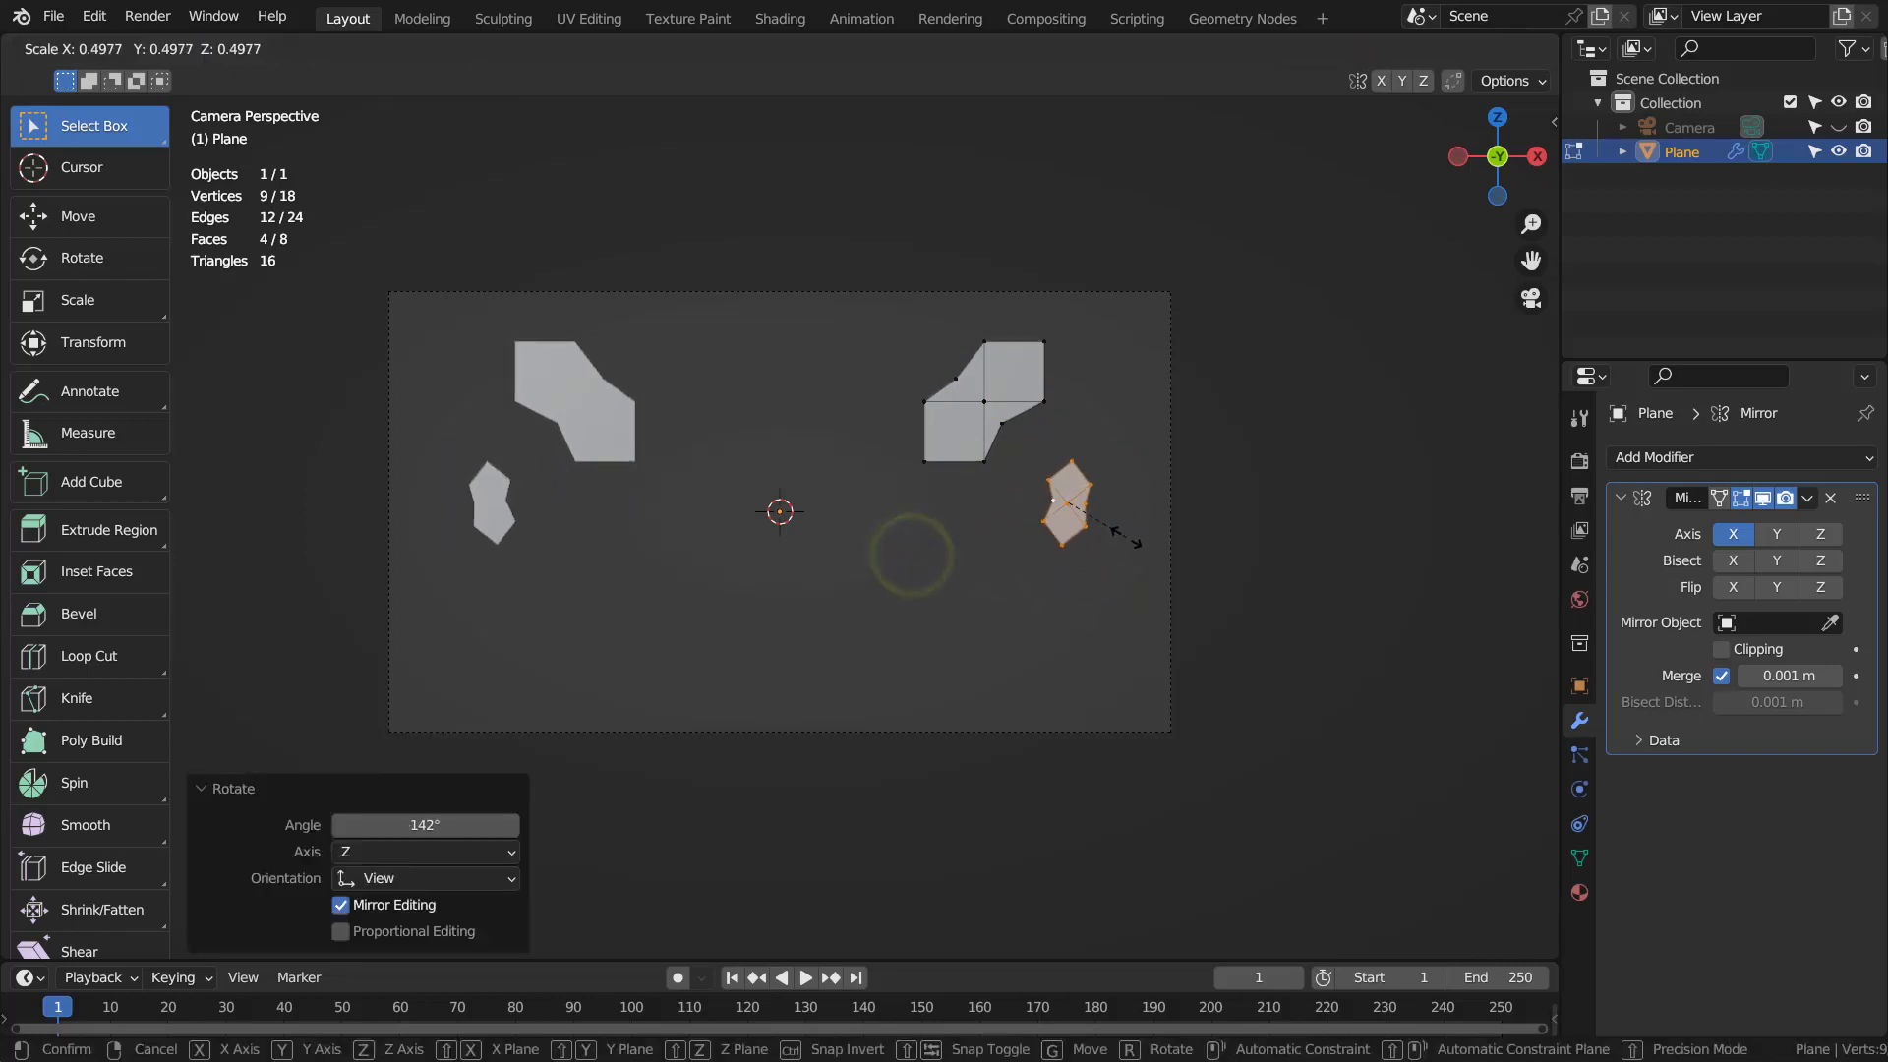
left_click(1152, 543)
key("s")
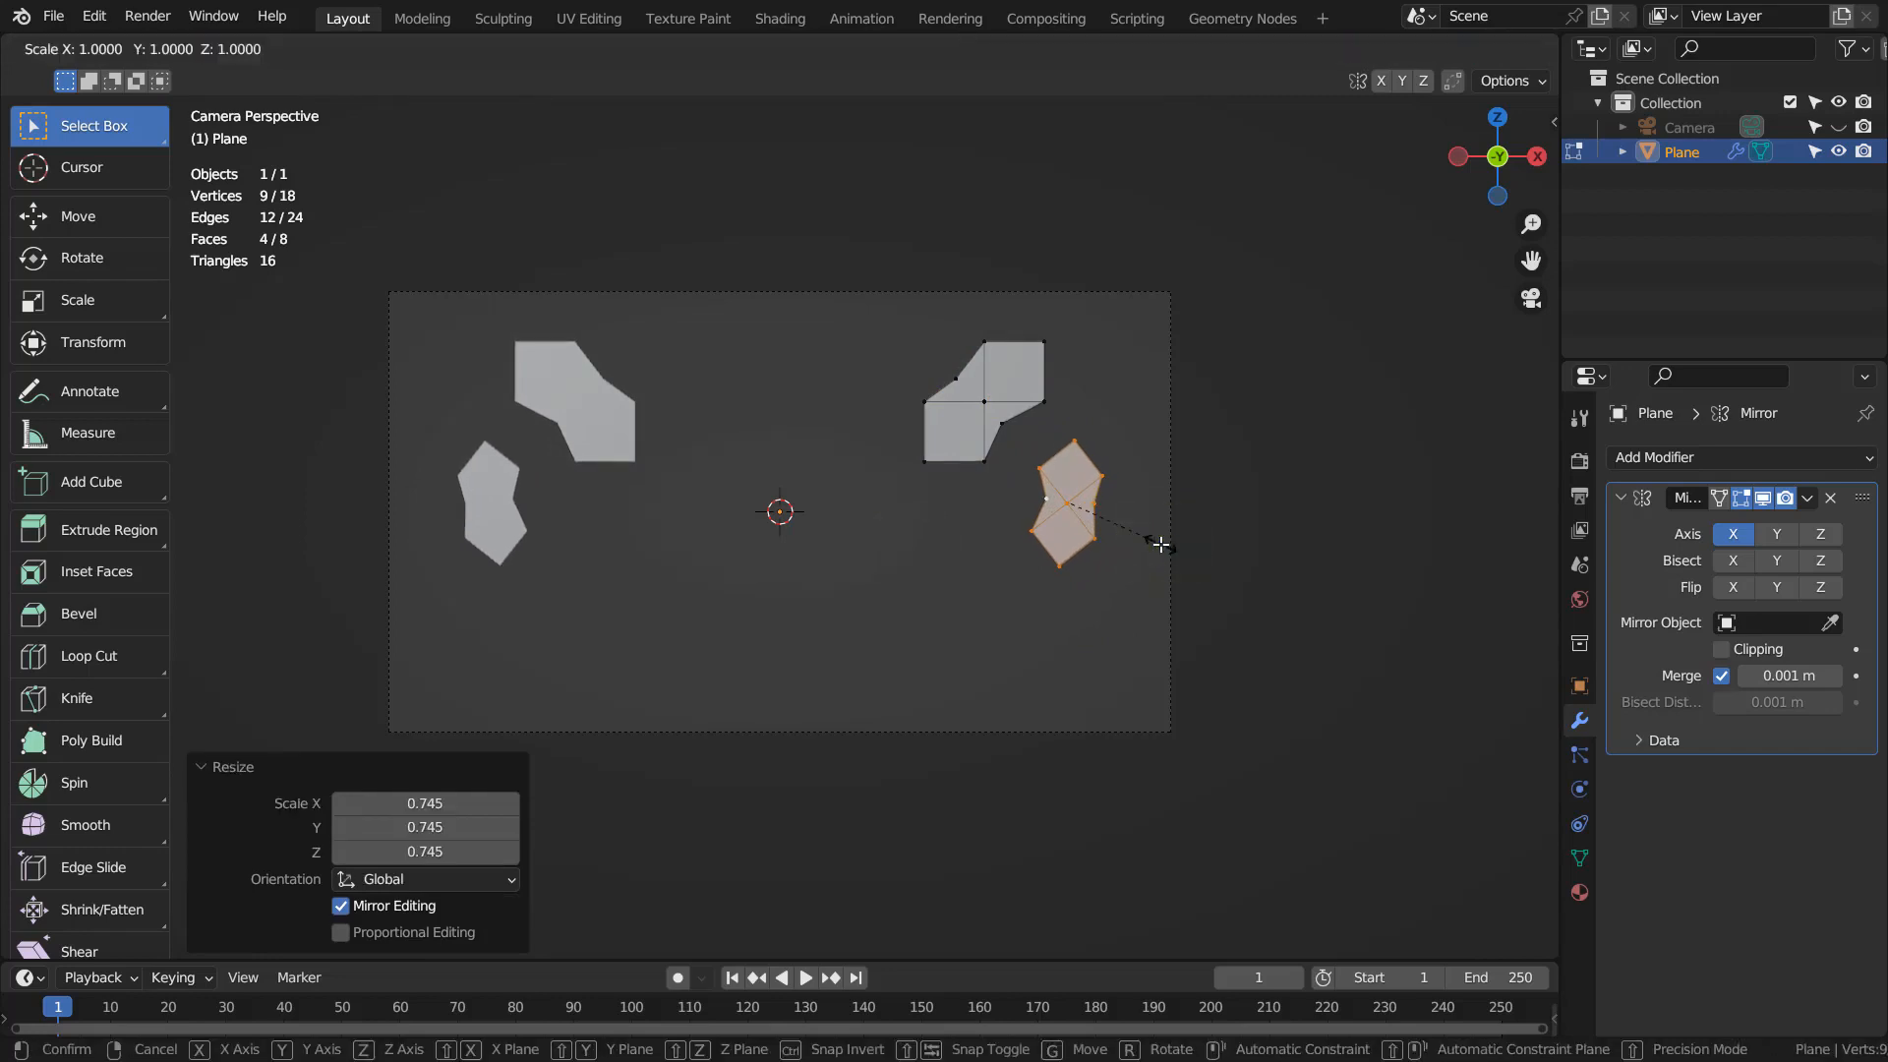
key("z")
left_click(1184, 569)
Move and rotate the narrow copied shape so it sits slanted just beneath the first shape.
key("g")
left_click(1151, 568)
key("r")
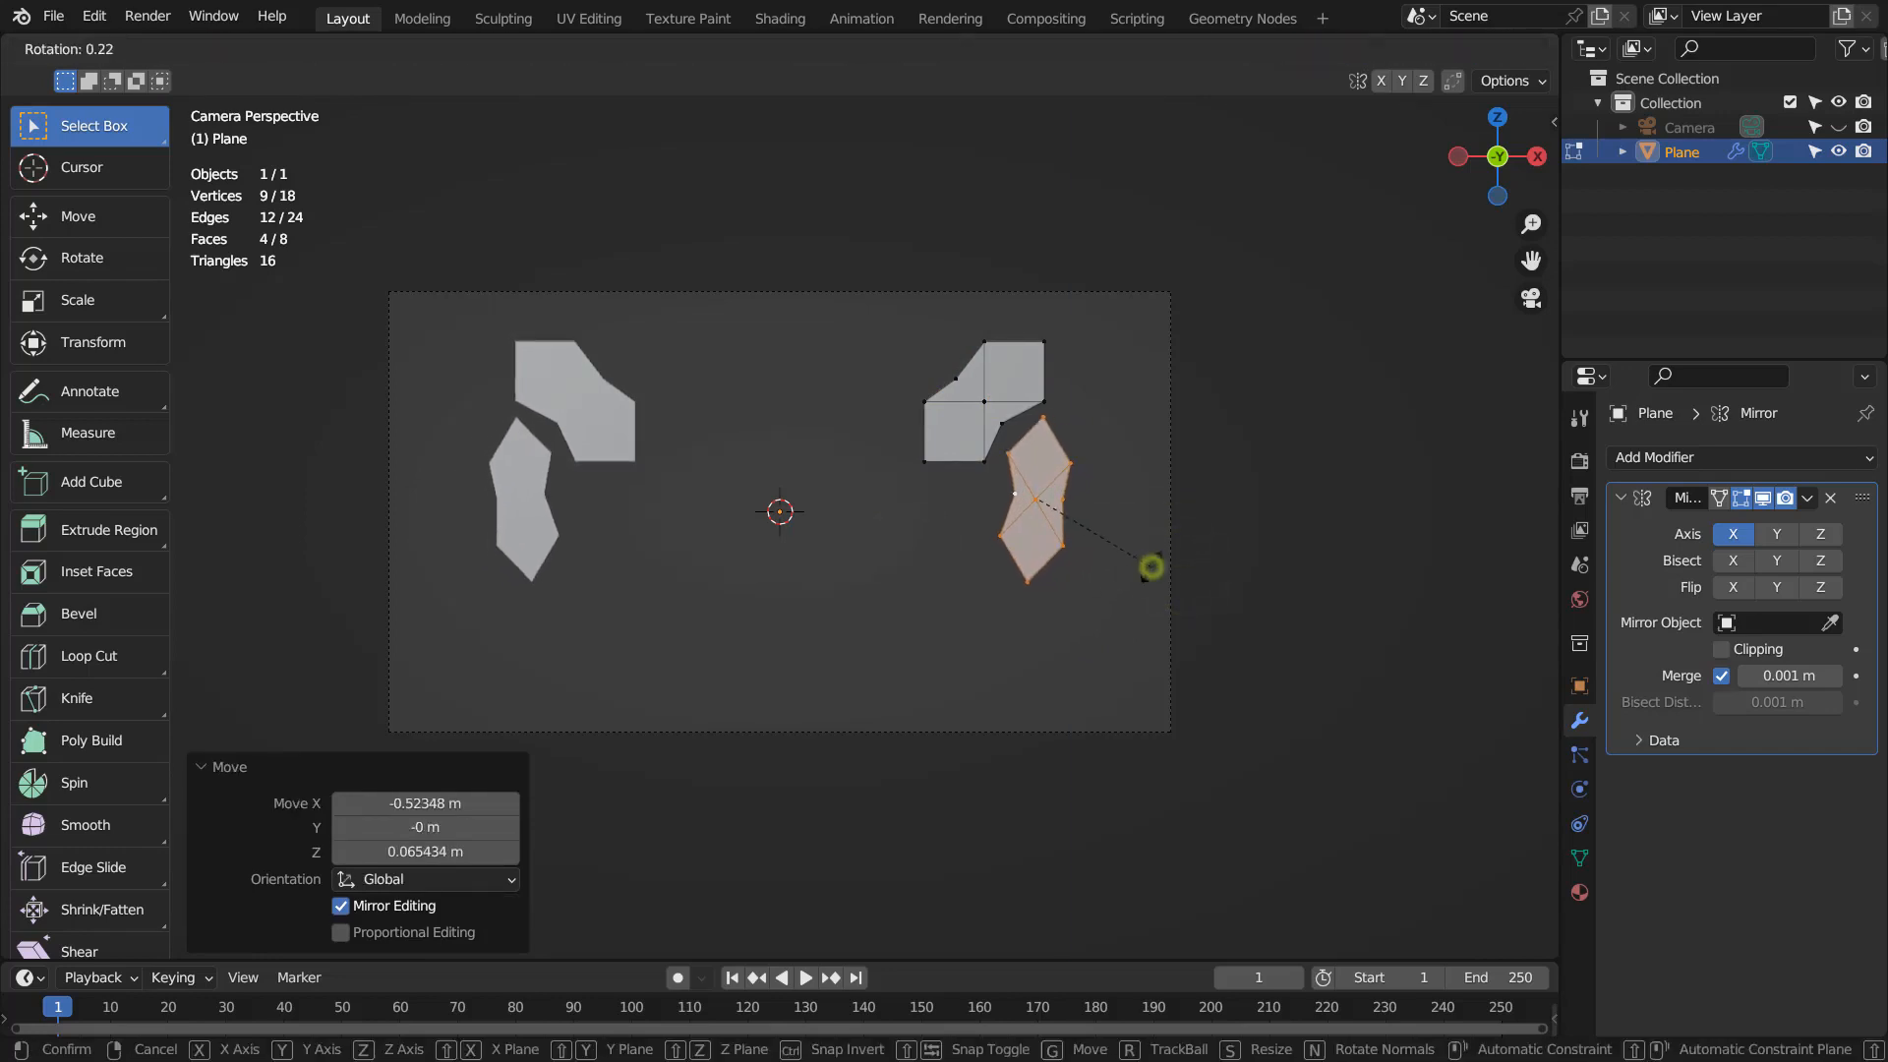
left_click(1147, 562)
key("g")
left_click(1086, 600)
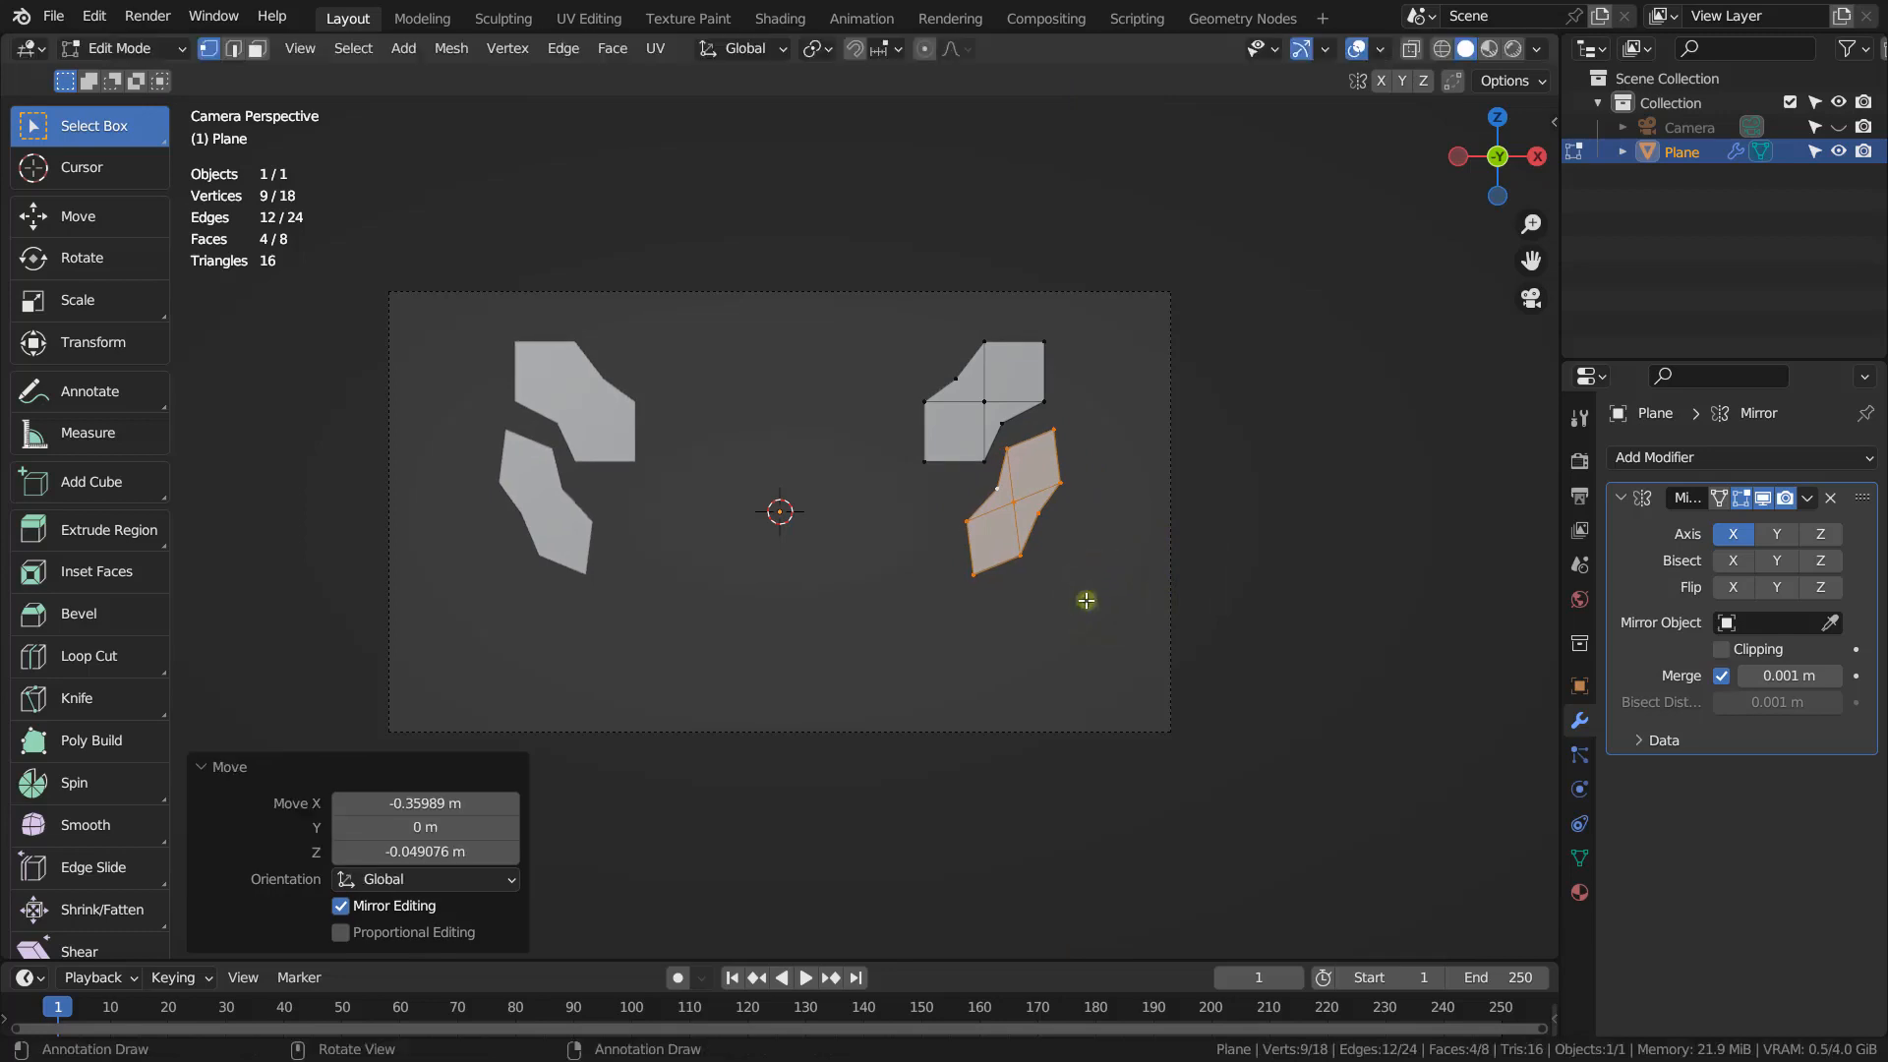
Duplicate the narrow shape downward, rotate the copy about 36.3°, and move it to the lower part of the camera frame.
key("shift+d")
left_click(1118, 701)
key("r")
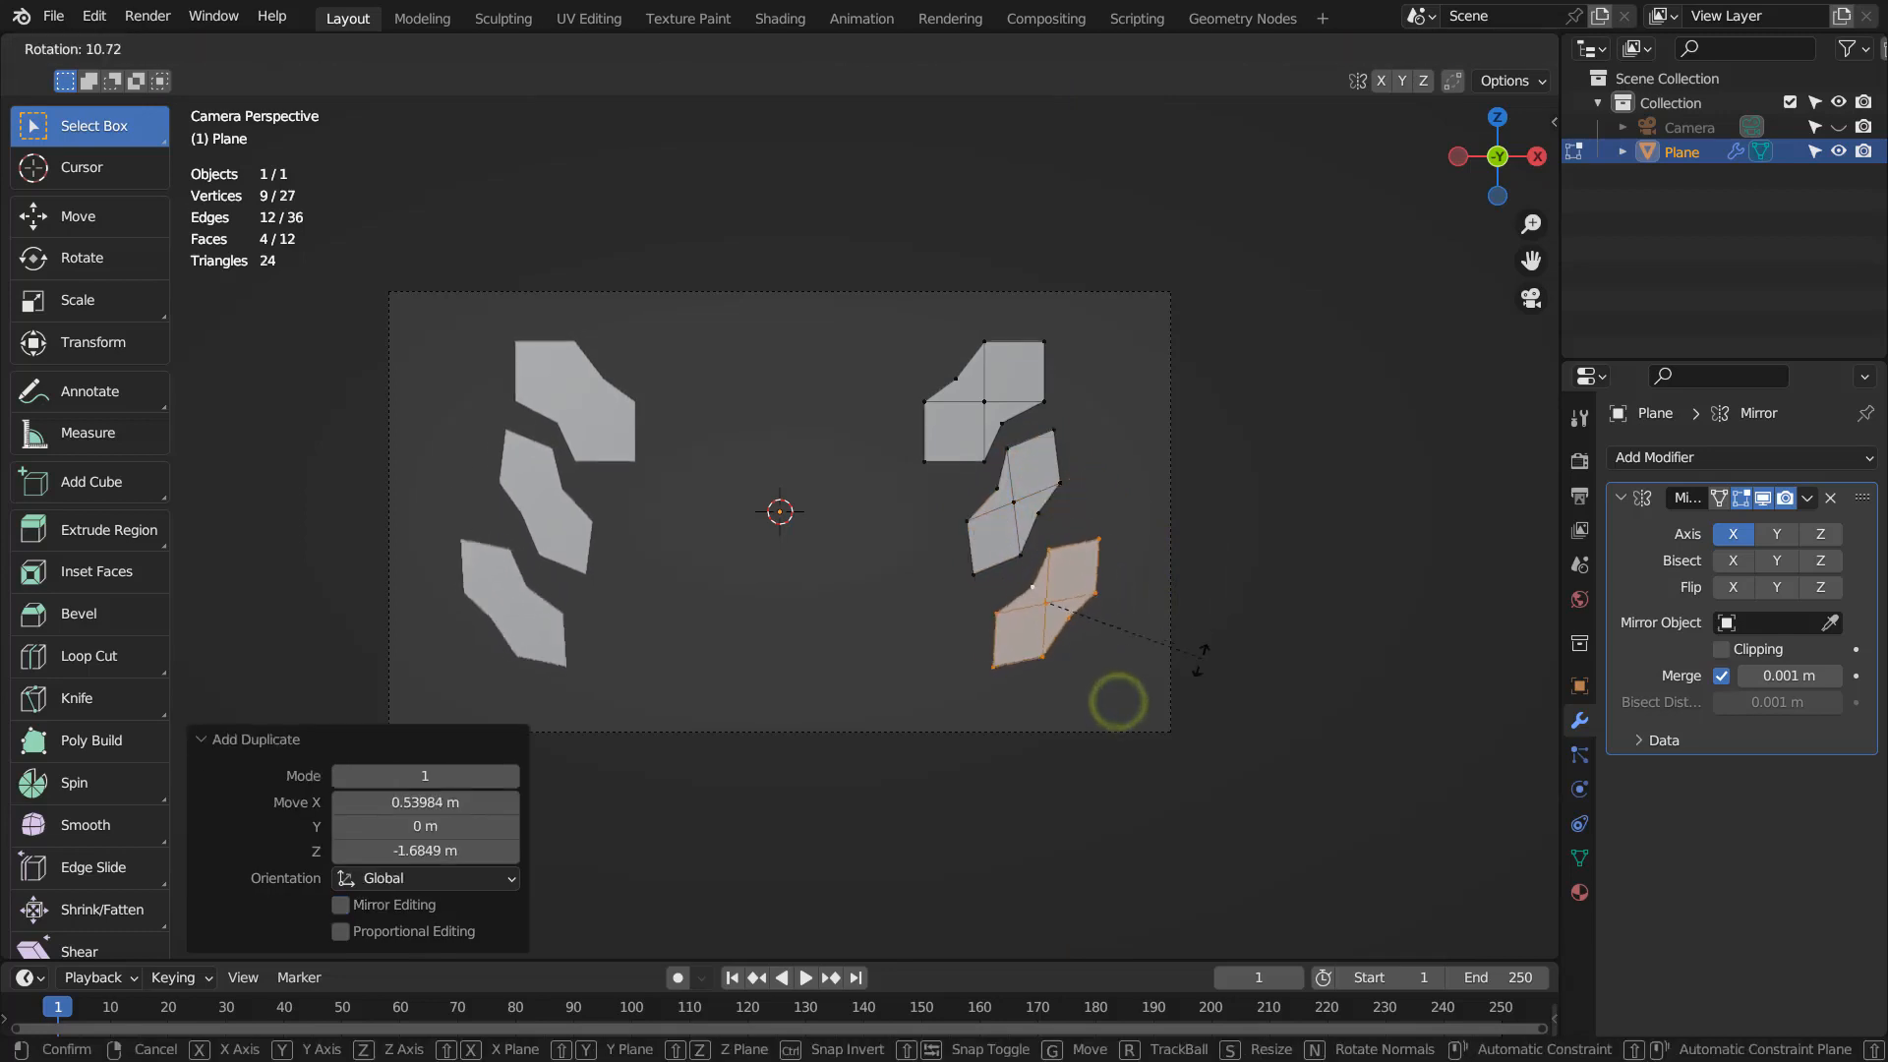
left_click(1141, 695)
key("g")
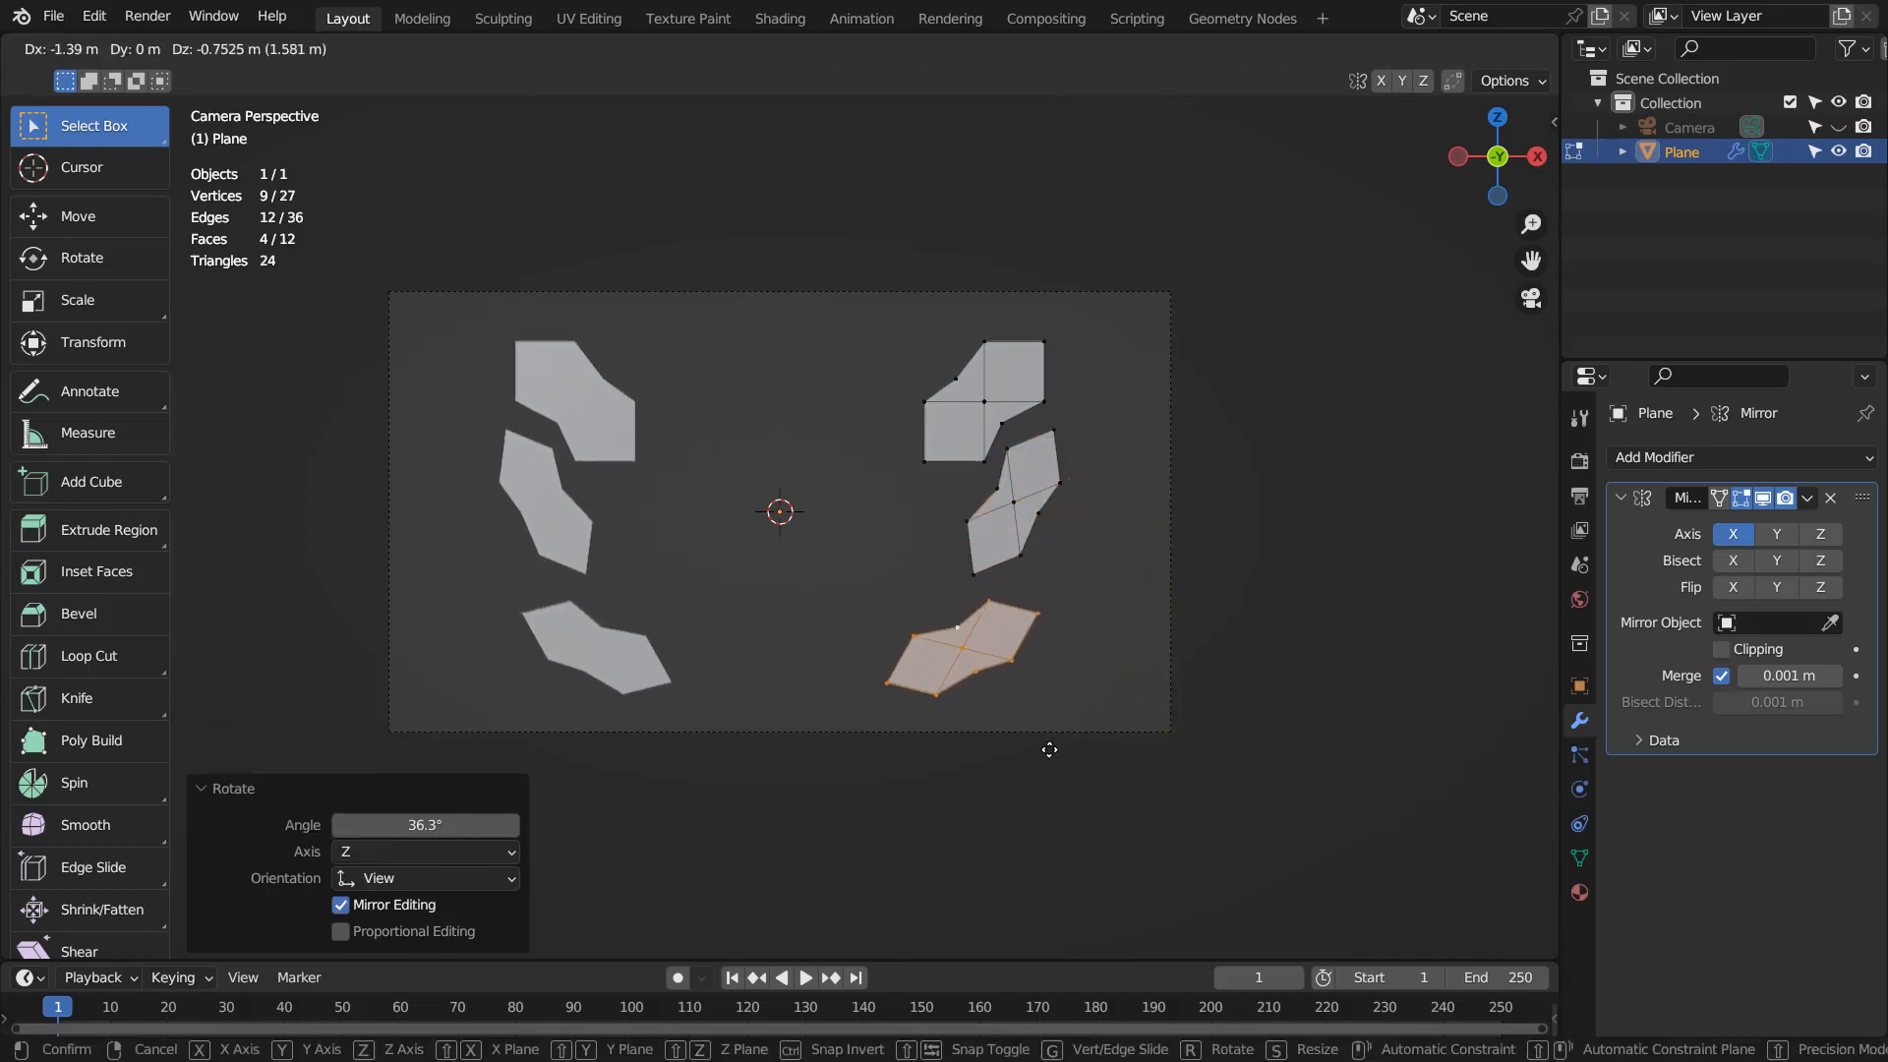
left_click(1049, 749)
Enlarge the lowest shape to about 1.526, rotate it flatter by about 13.6° and 3.8°, and shift it about 0.34 m along X and 0.21 m along Z.
key("s")
left_click(1235, 652)
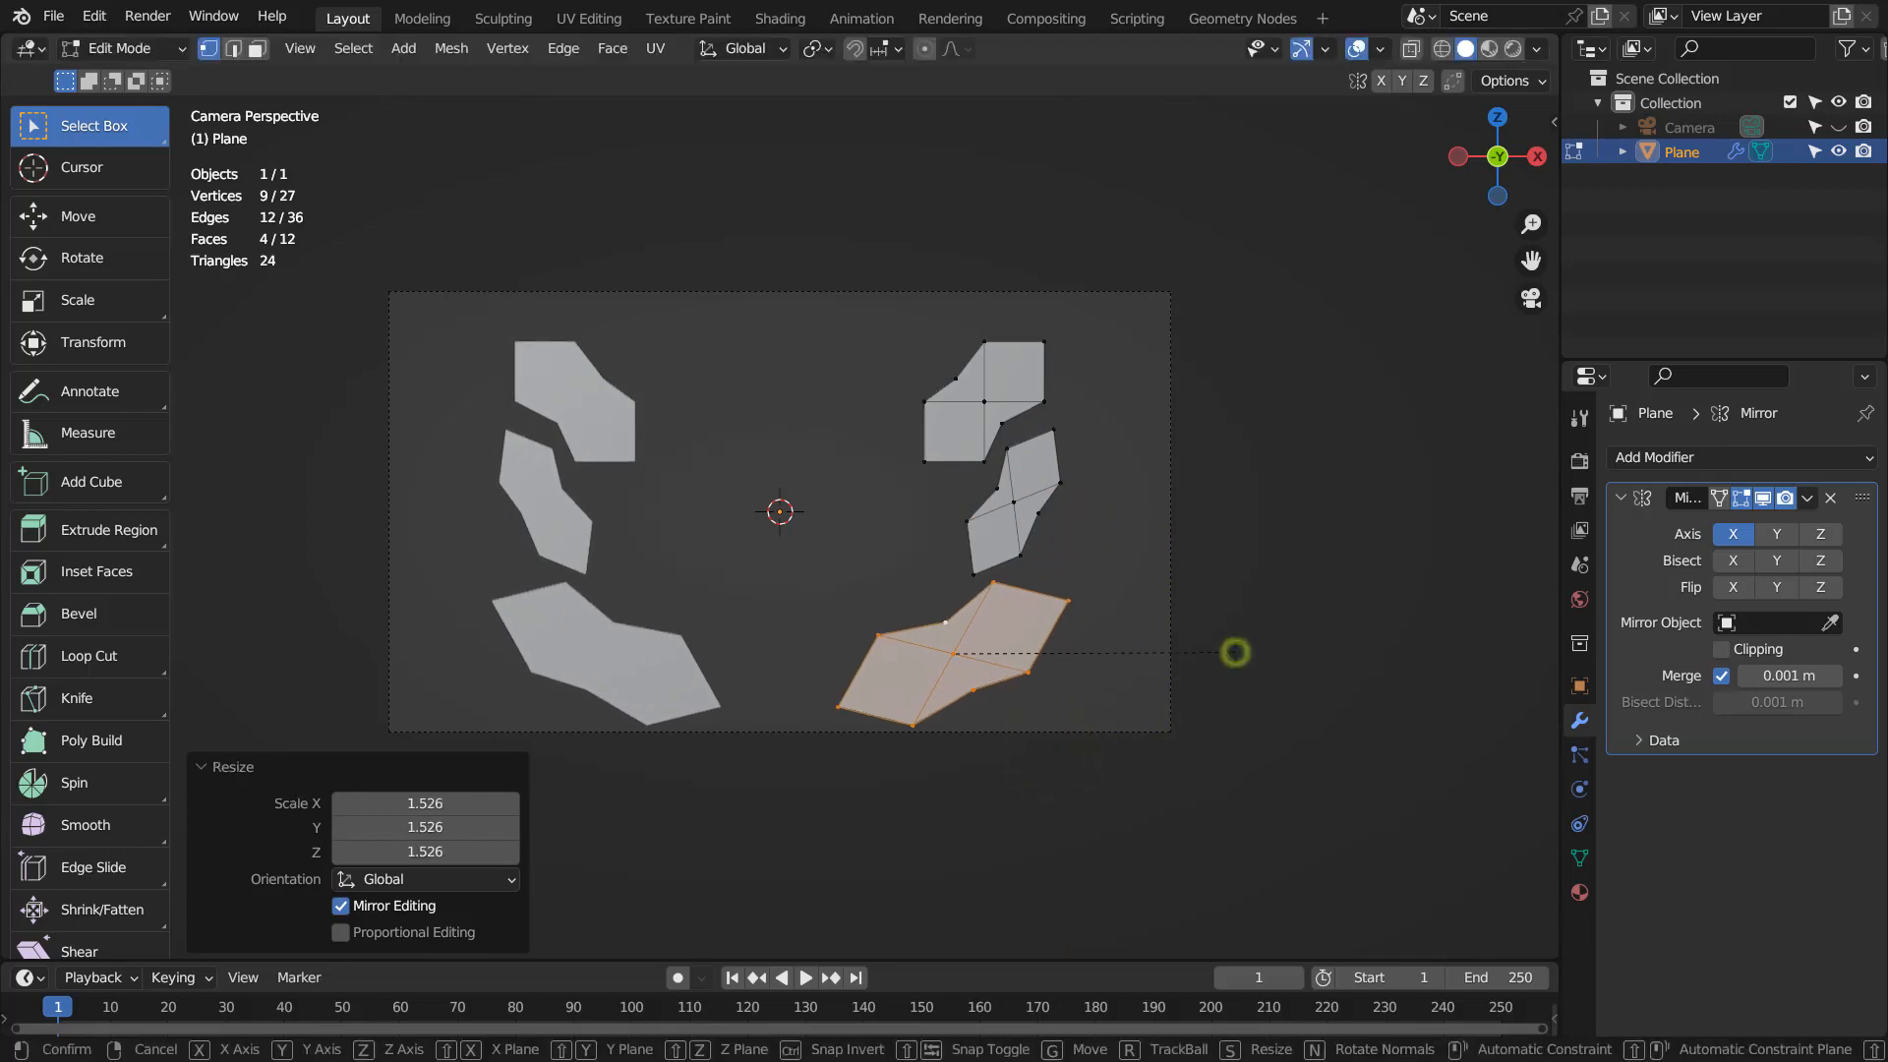
left_click(1200, 708)
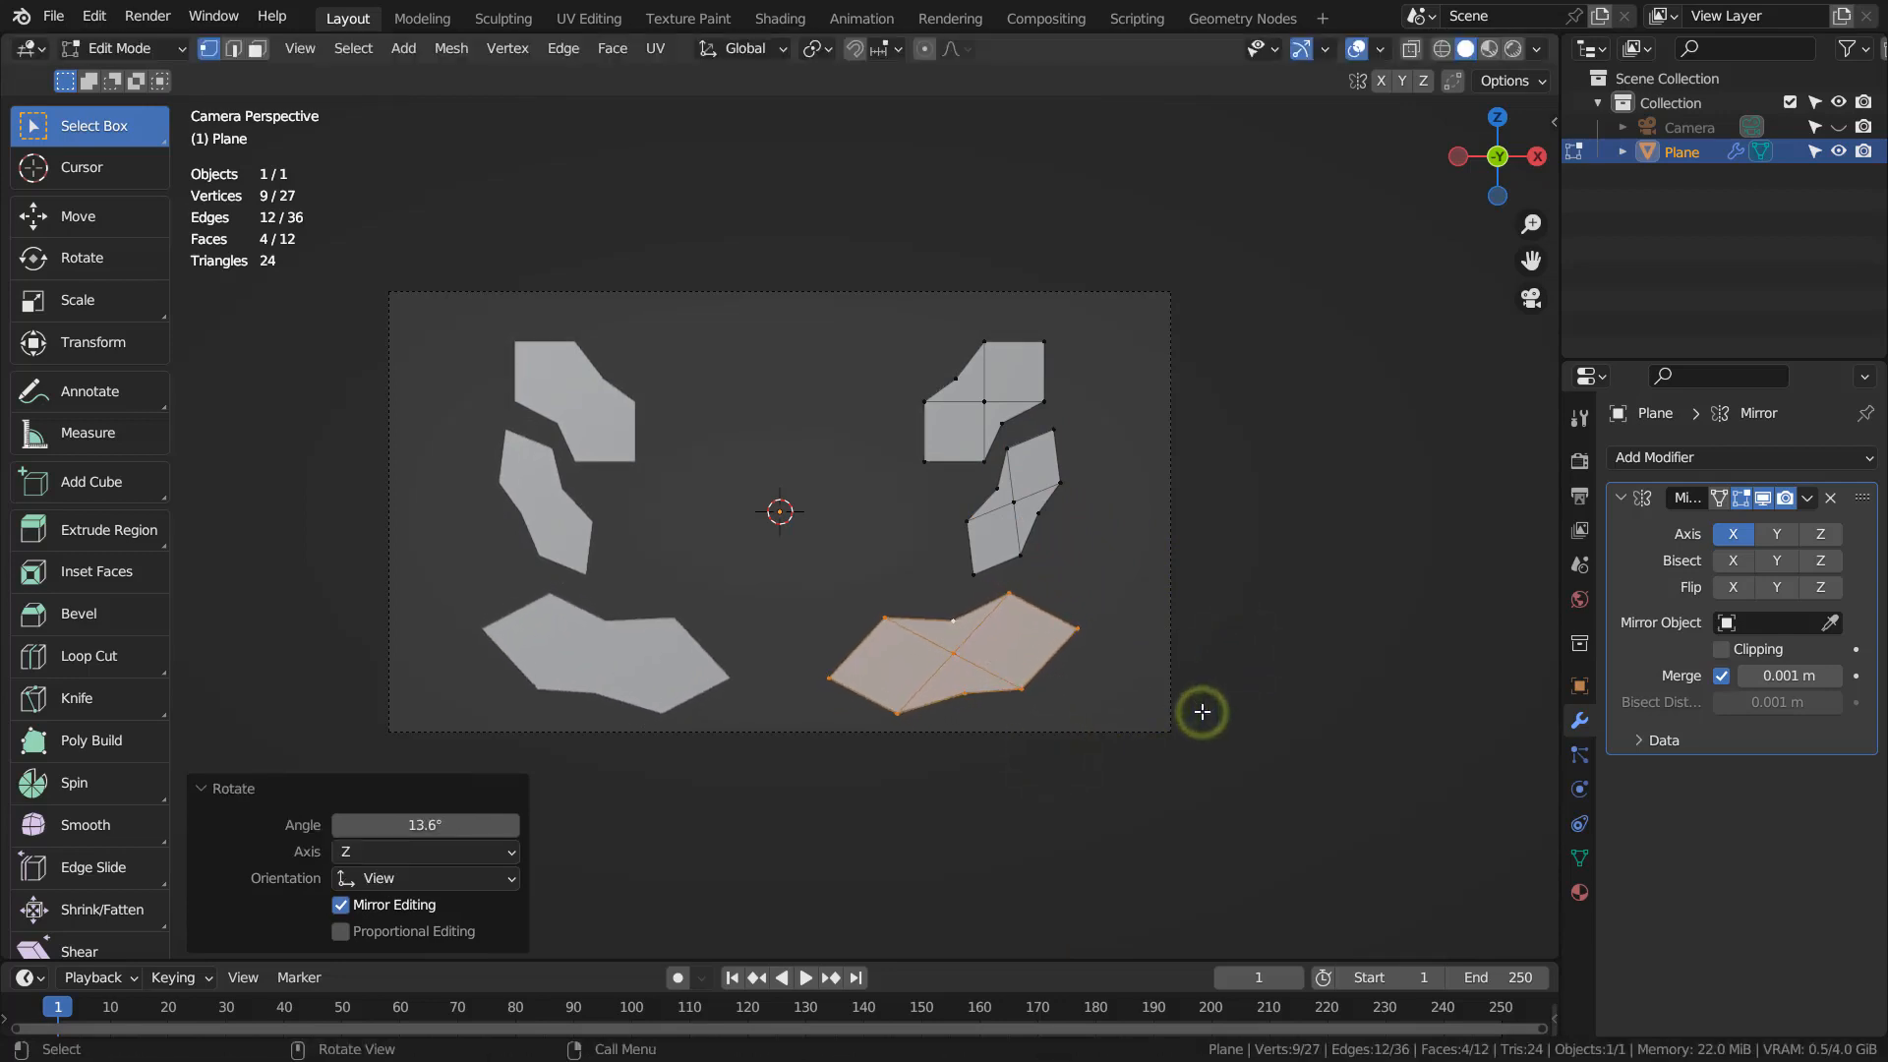
key("r")
left_click(1192, 724)
key("g")
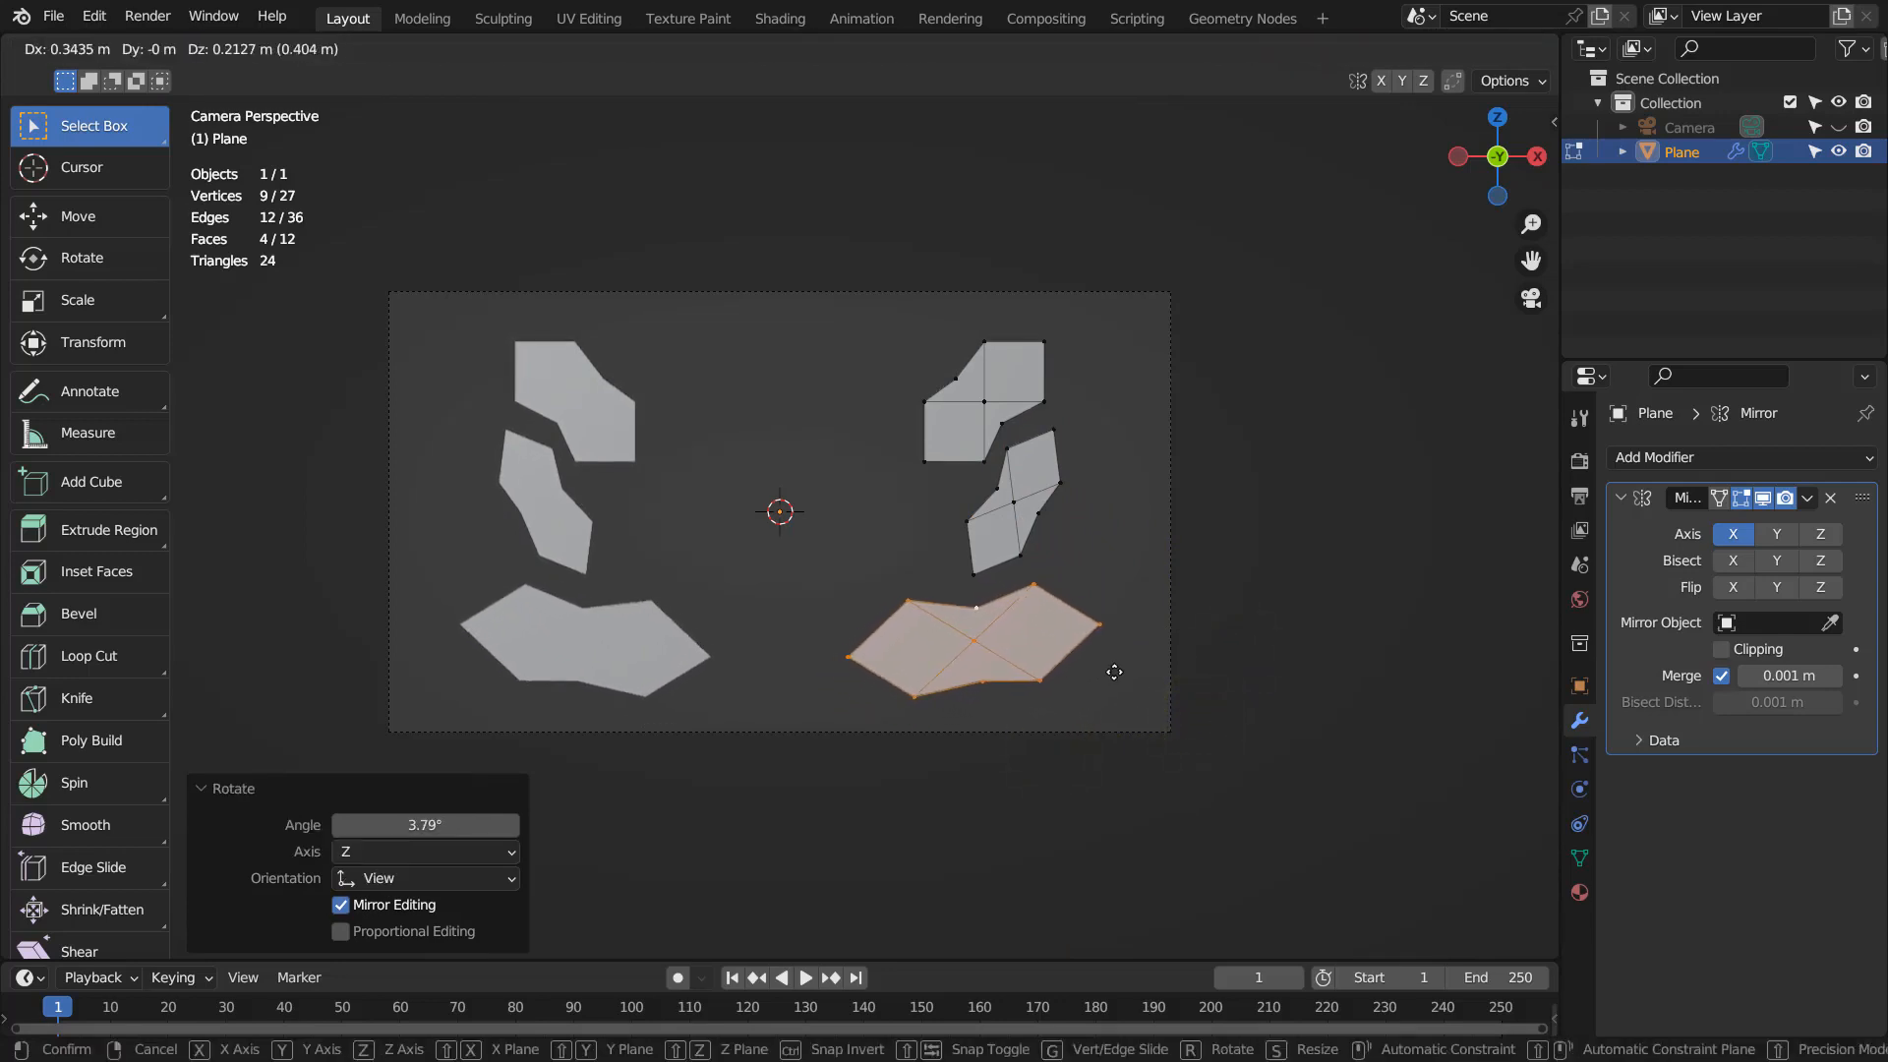
left_click(1114, 672)
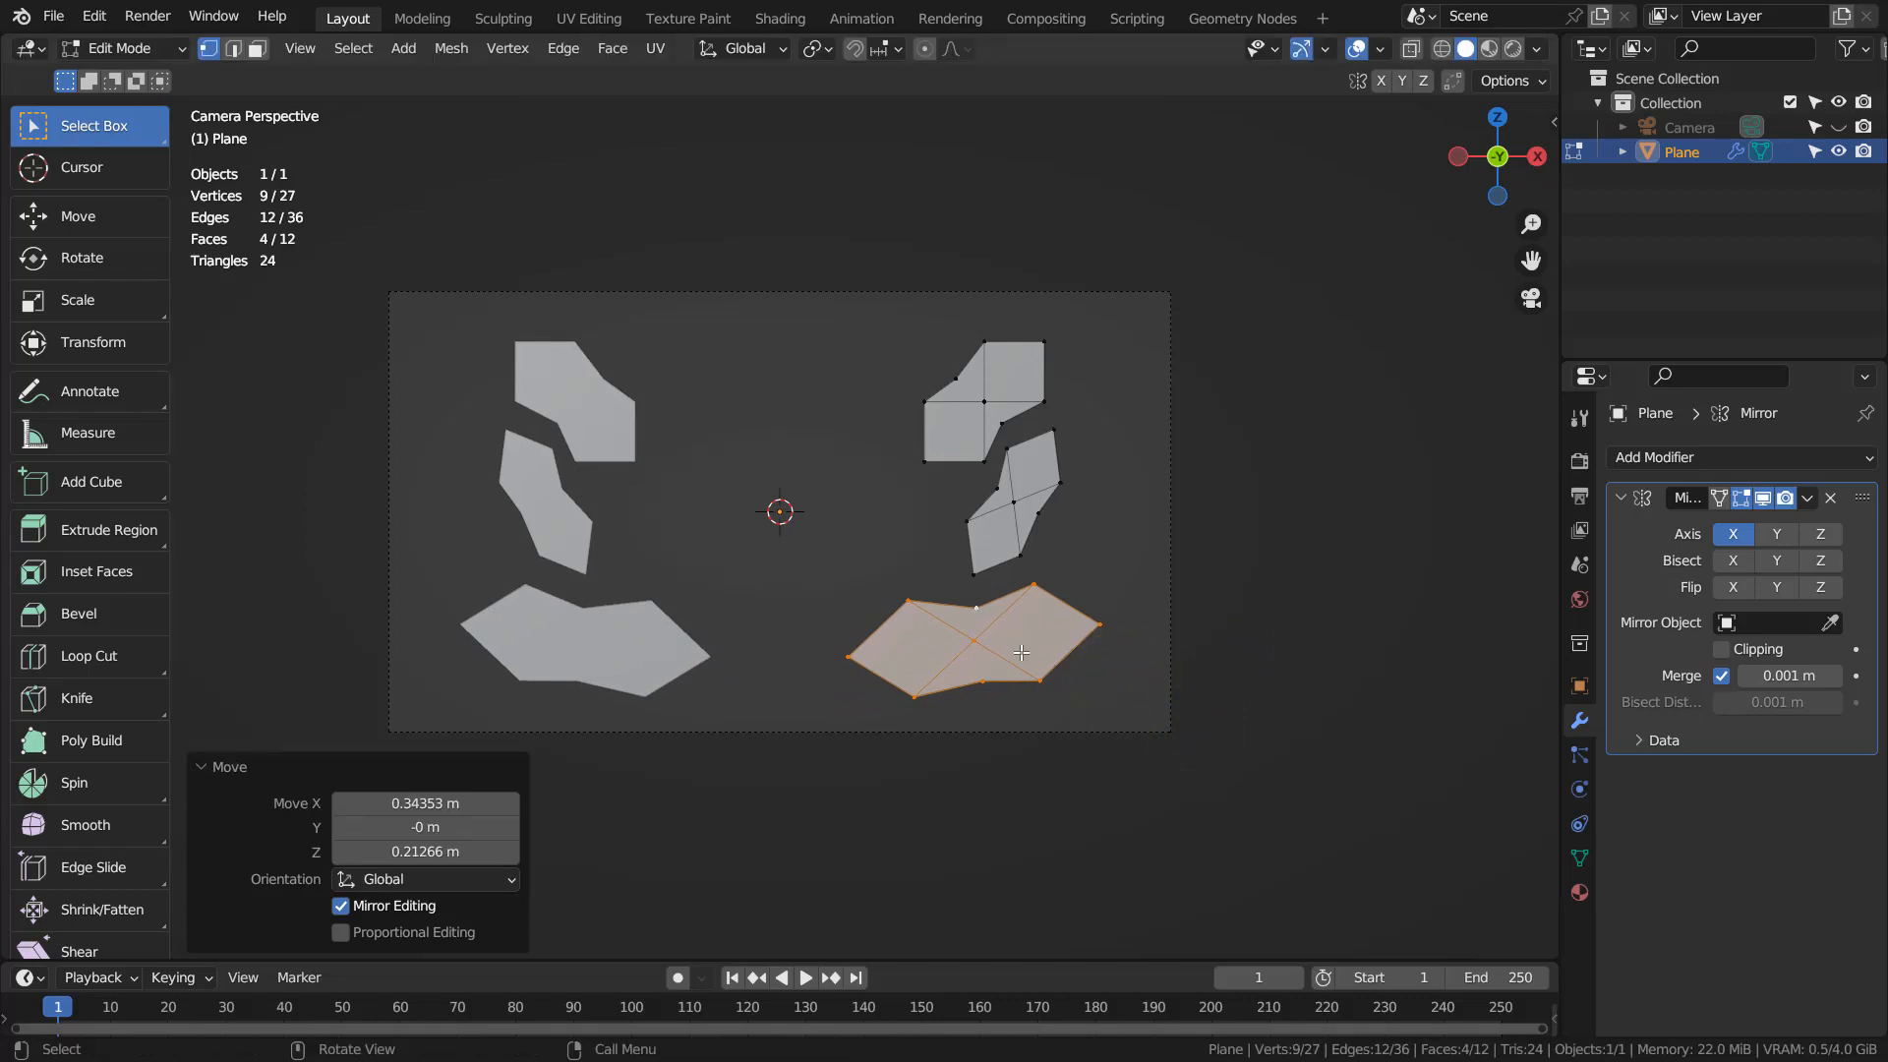
Add a second mesh plane in Object Mode and rotate it 90° about the X axis.
key("Tab")
key("shift+a")
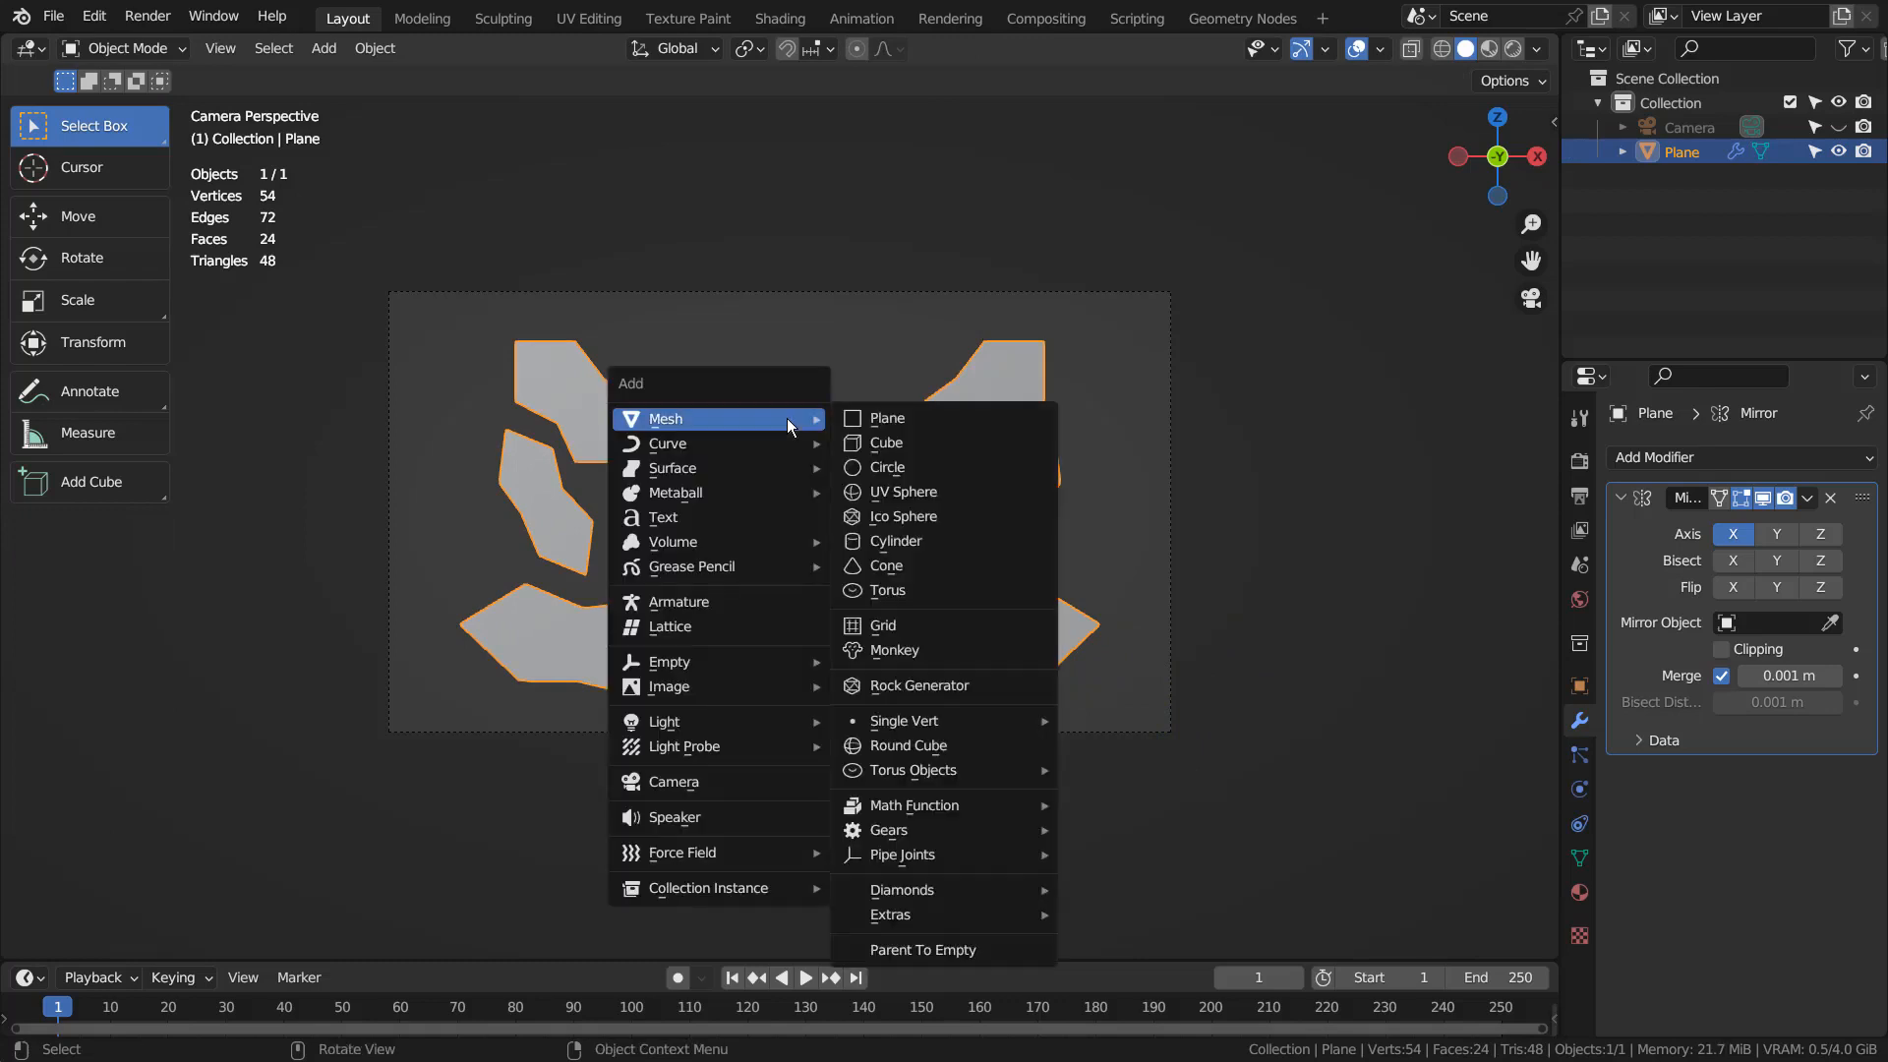
left_click(868, 423)
type("rx90")
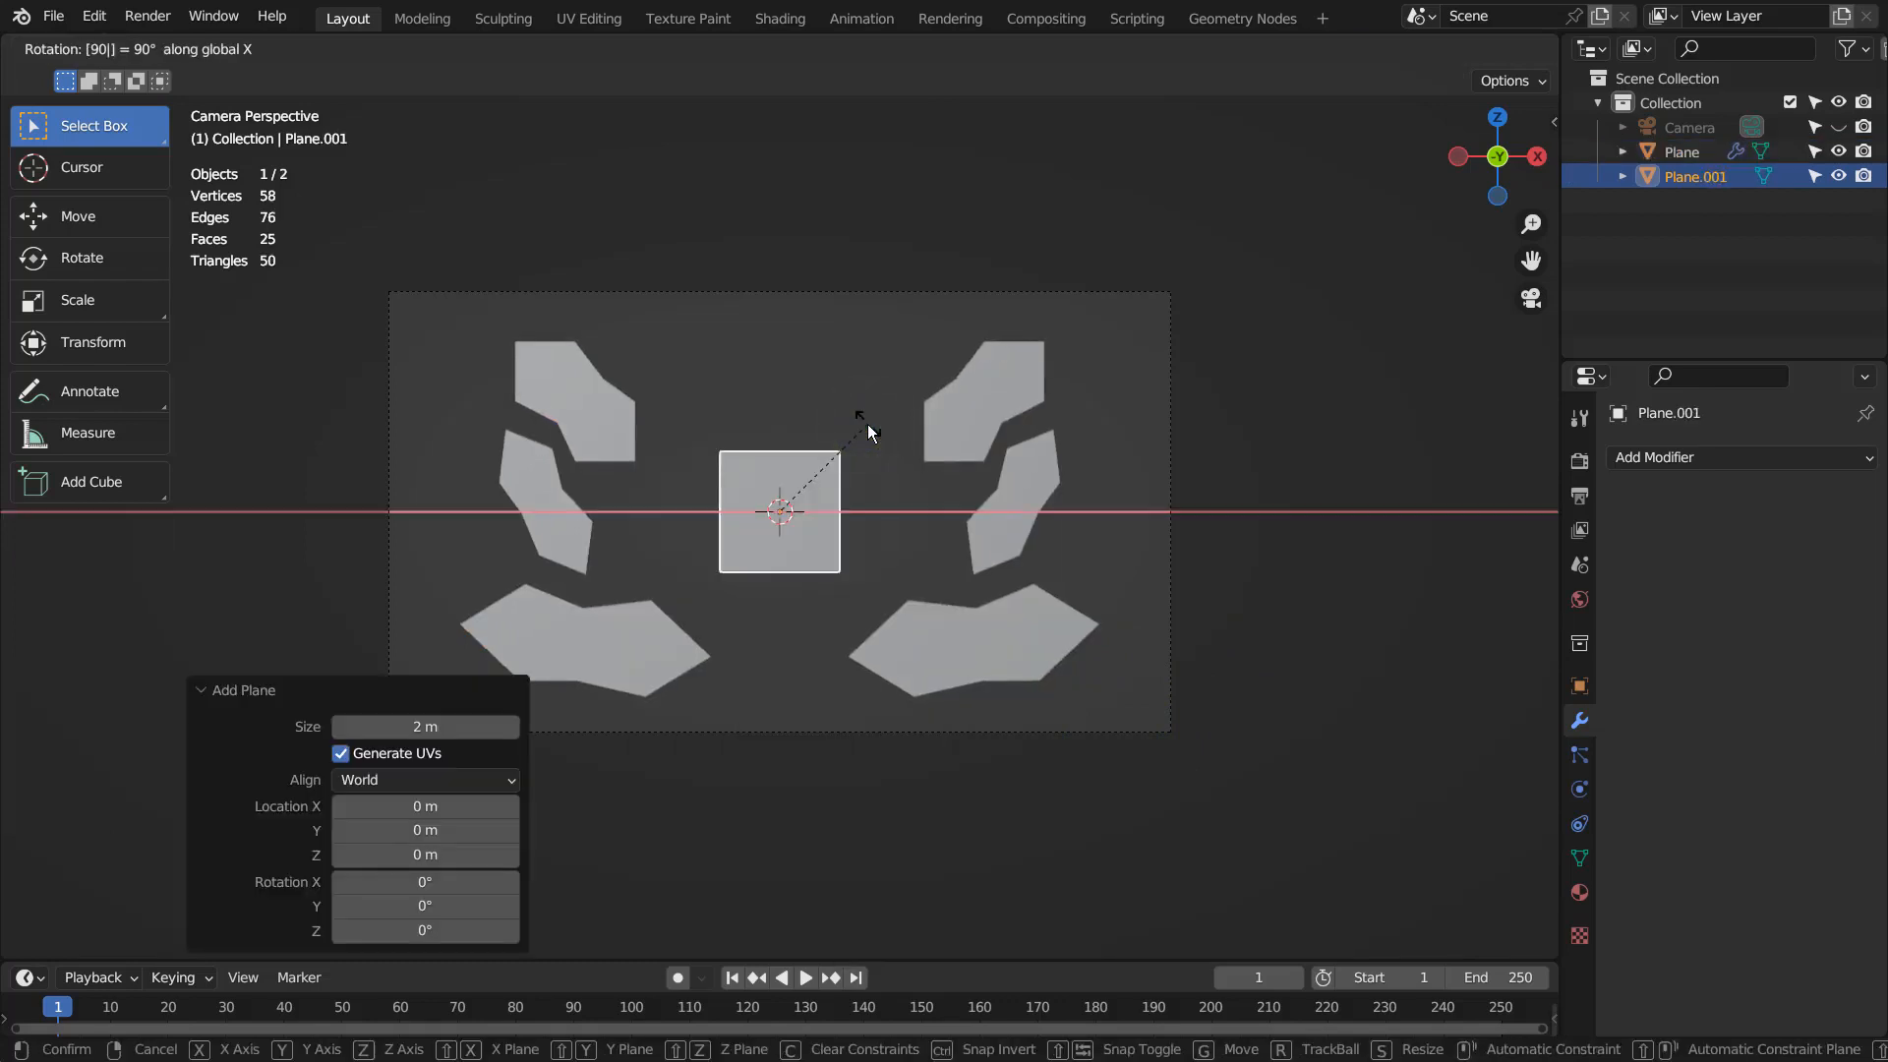
key("Return")
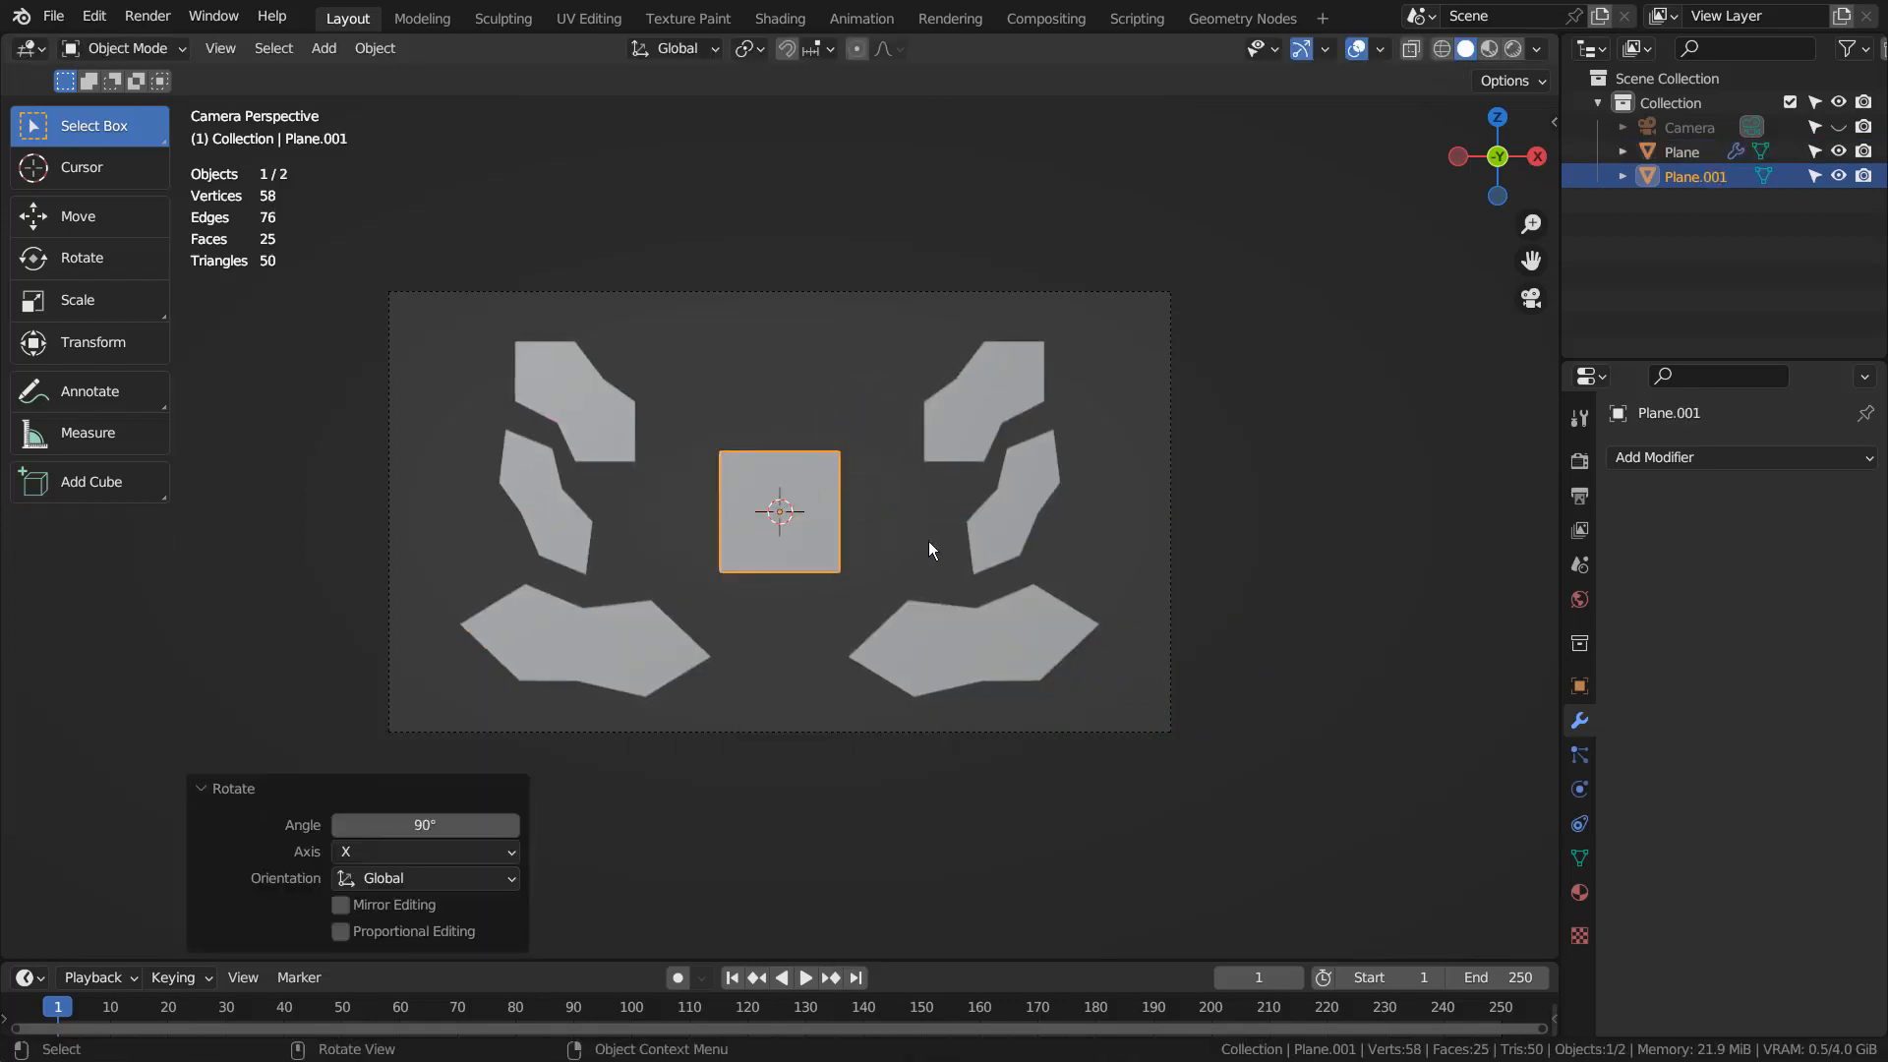
Subdivide the center plane once and scale its top and bottom middle vertices apart along Z by about 1.6.
key("Tab")
right_click(786, 495)
left_click(784, 497)
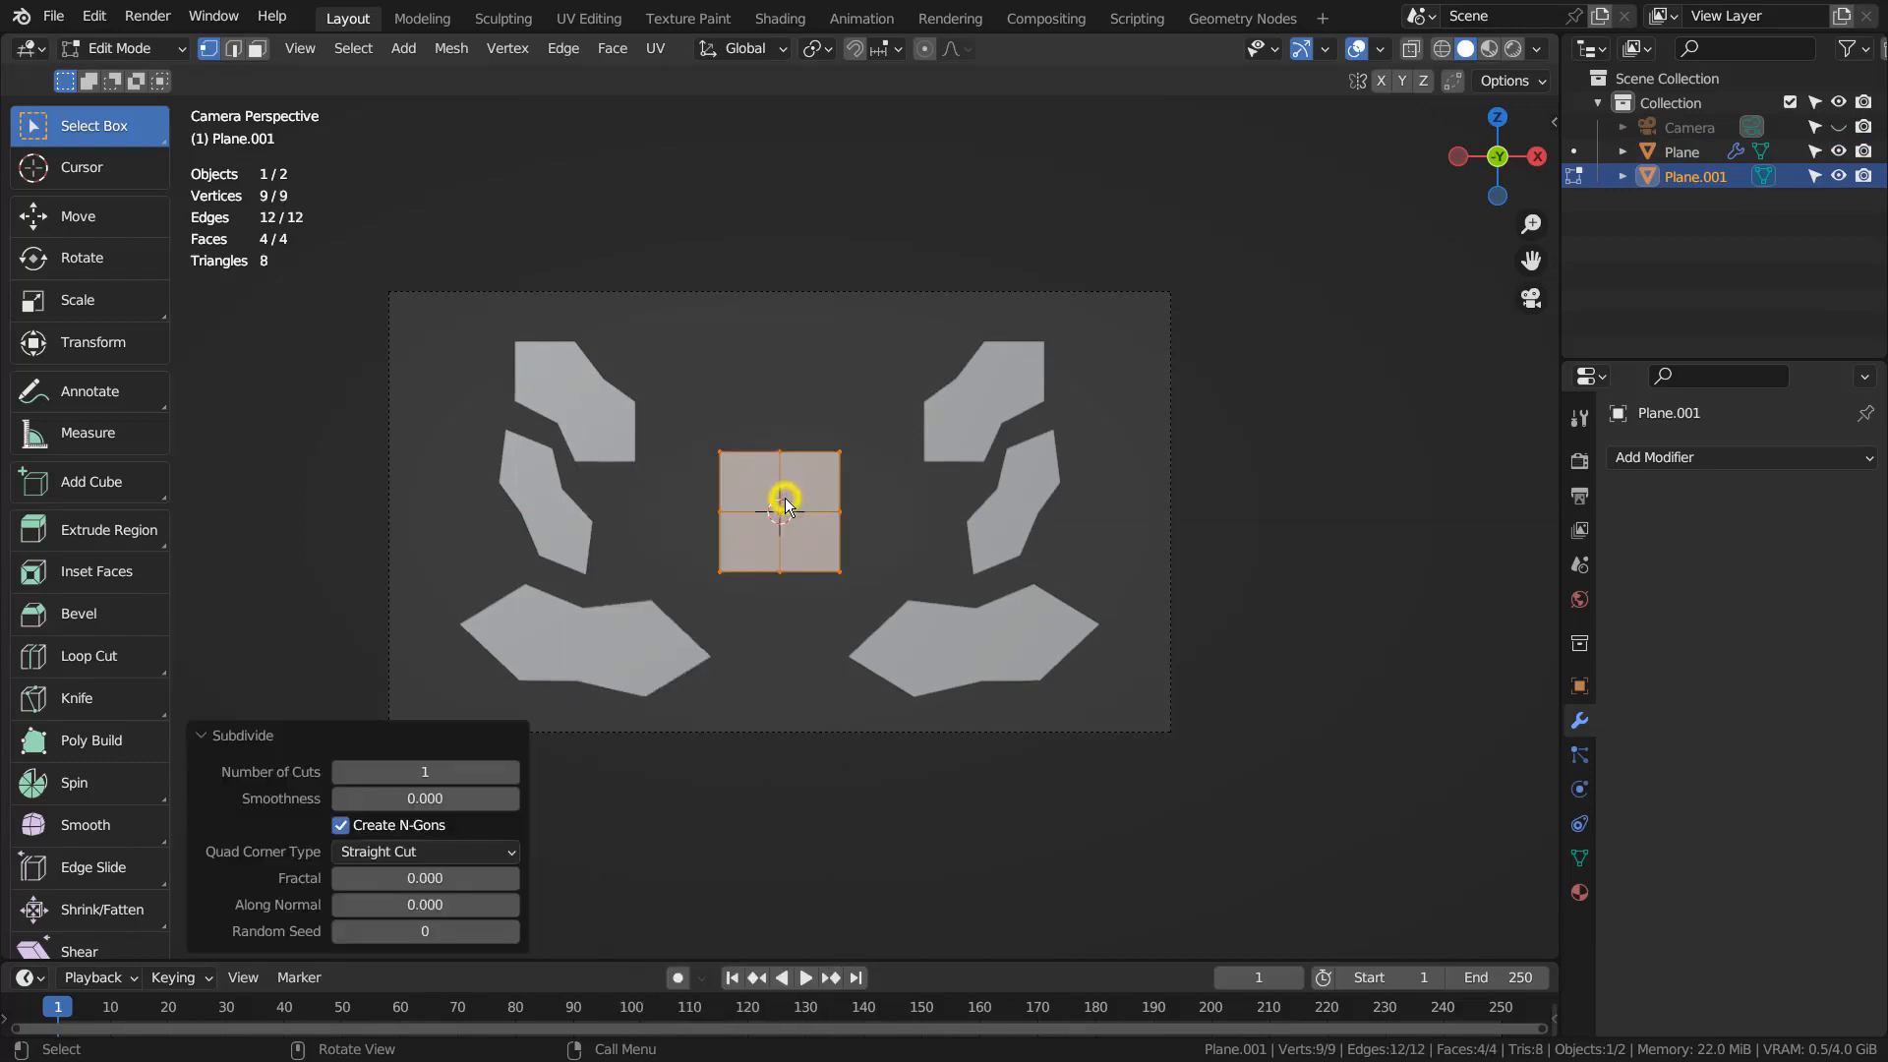
left_click(781, 454)
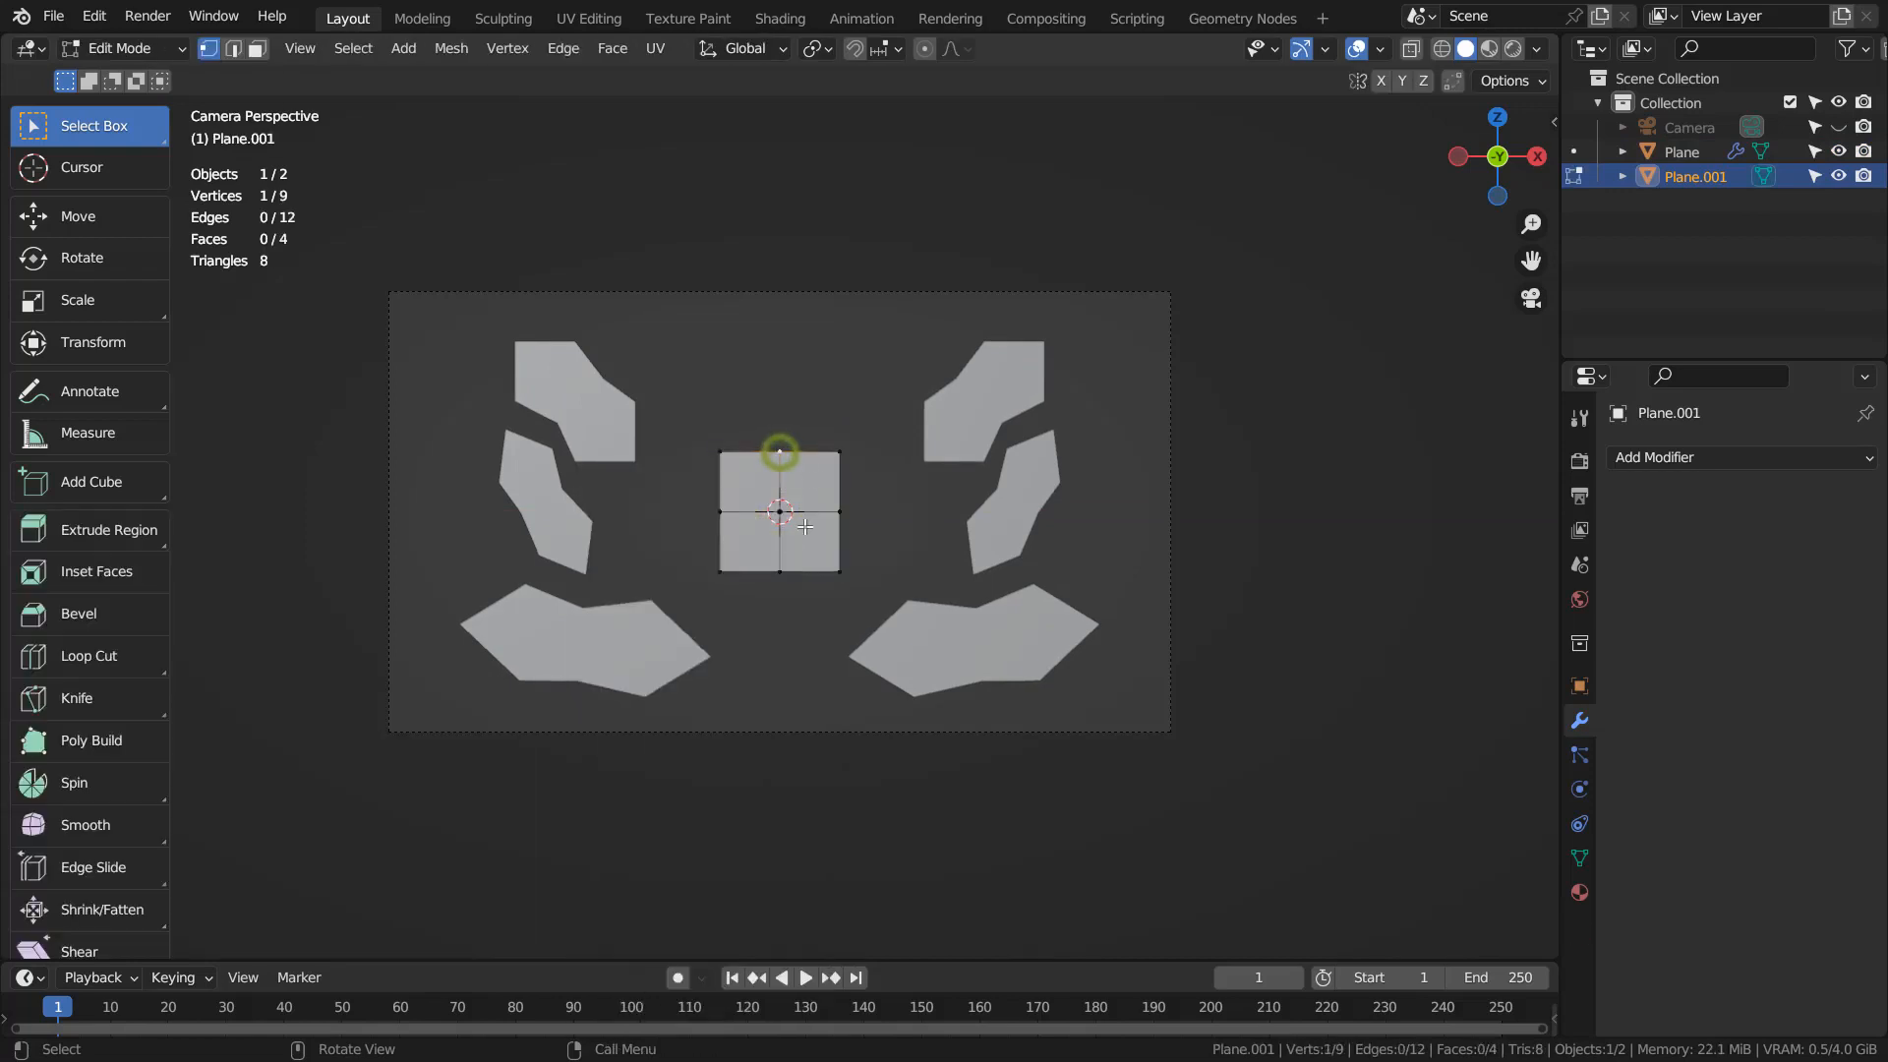
left_click(785, 577, "shift")
left_click(127, 300)
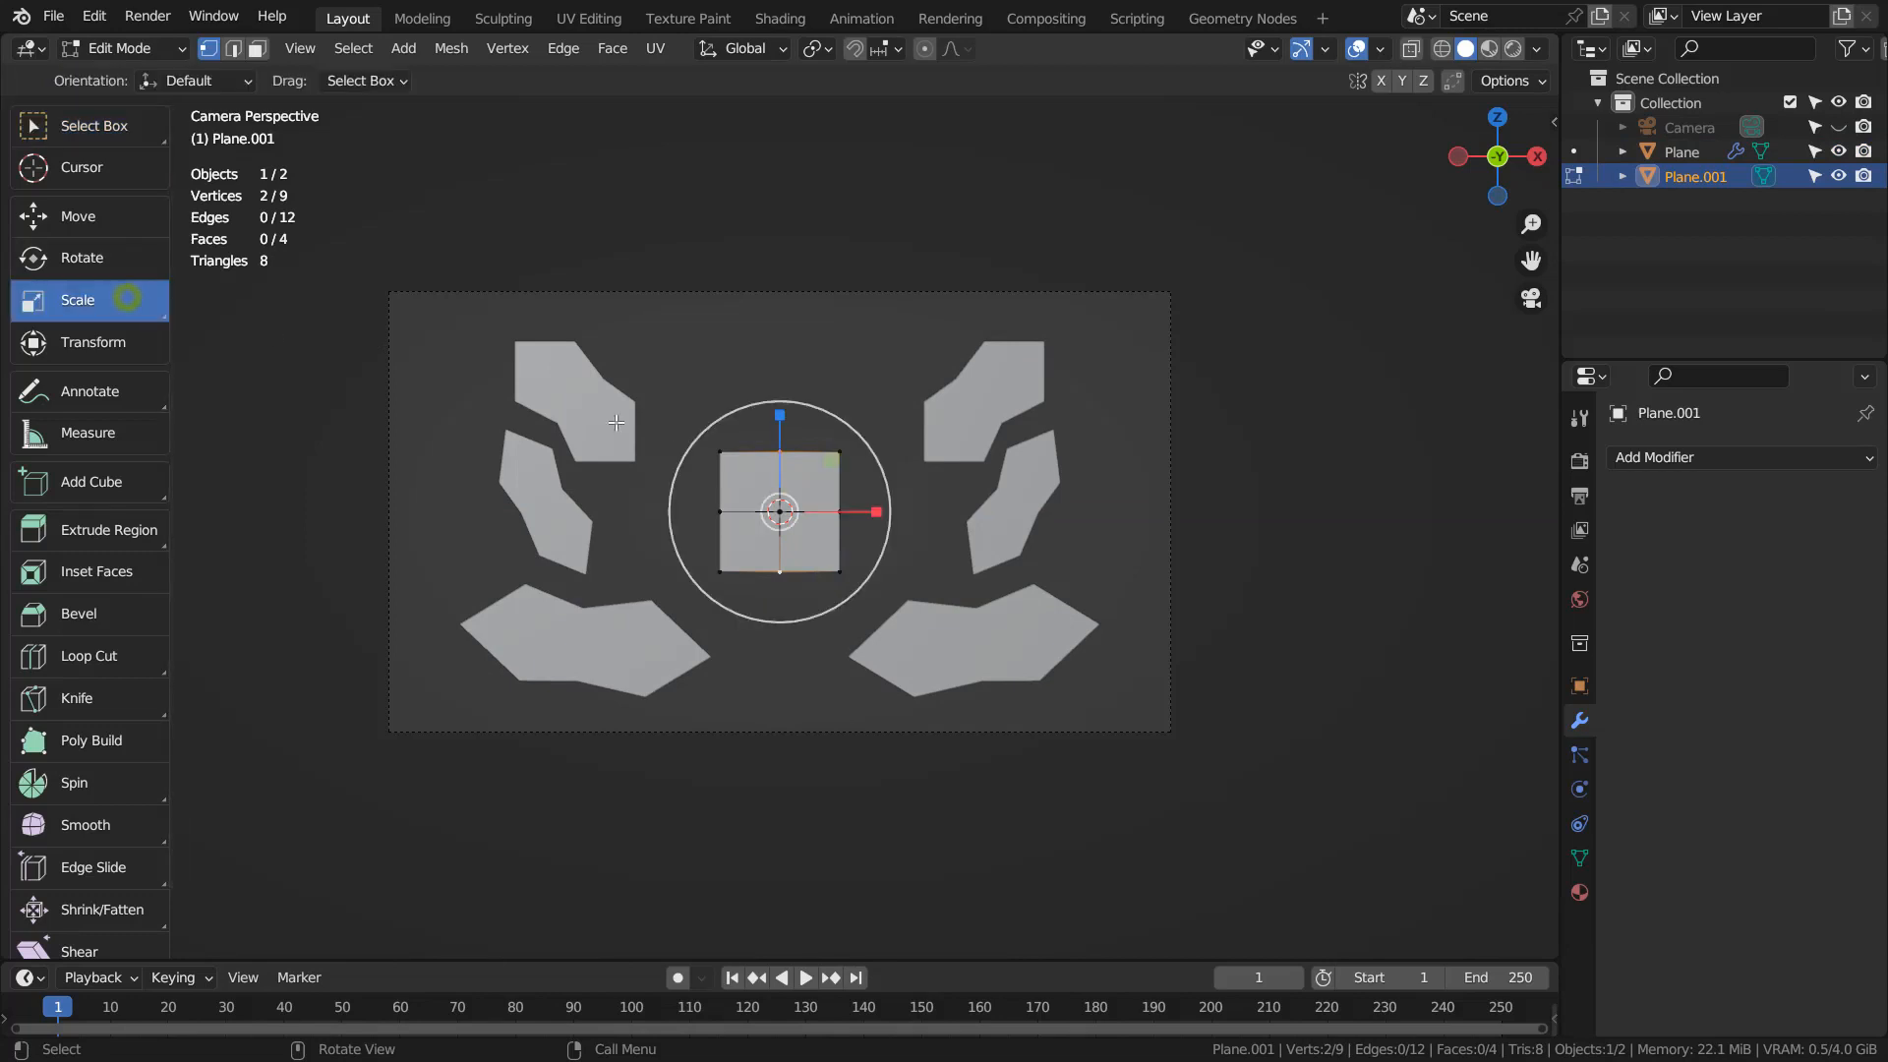
left_click_drag(779, 416, 780, 357)
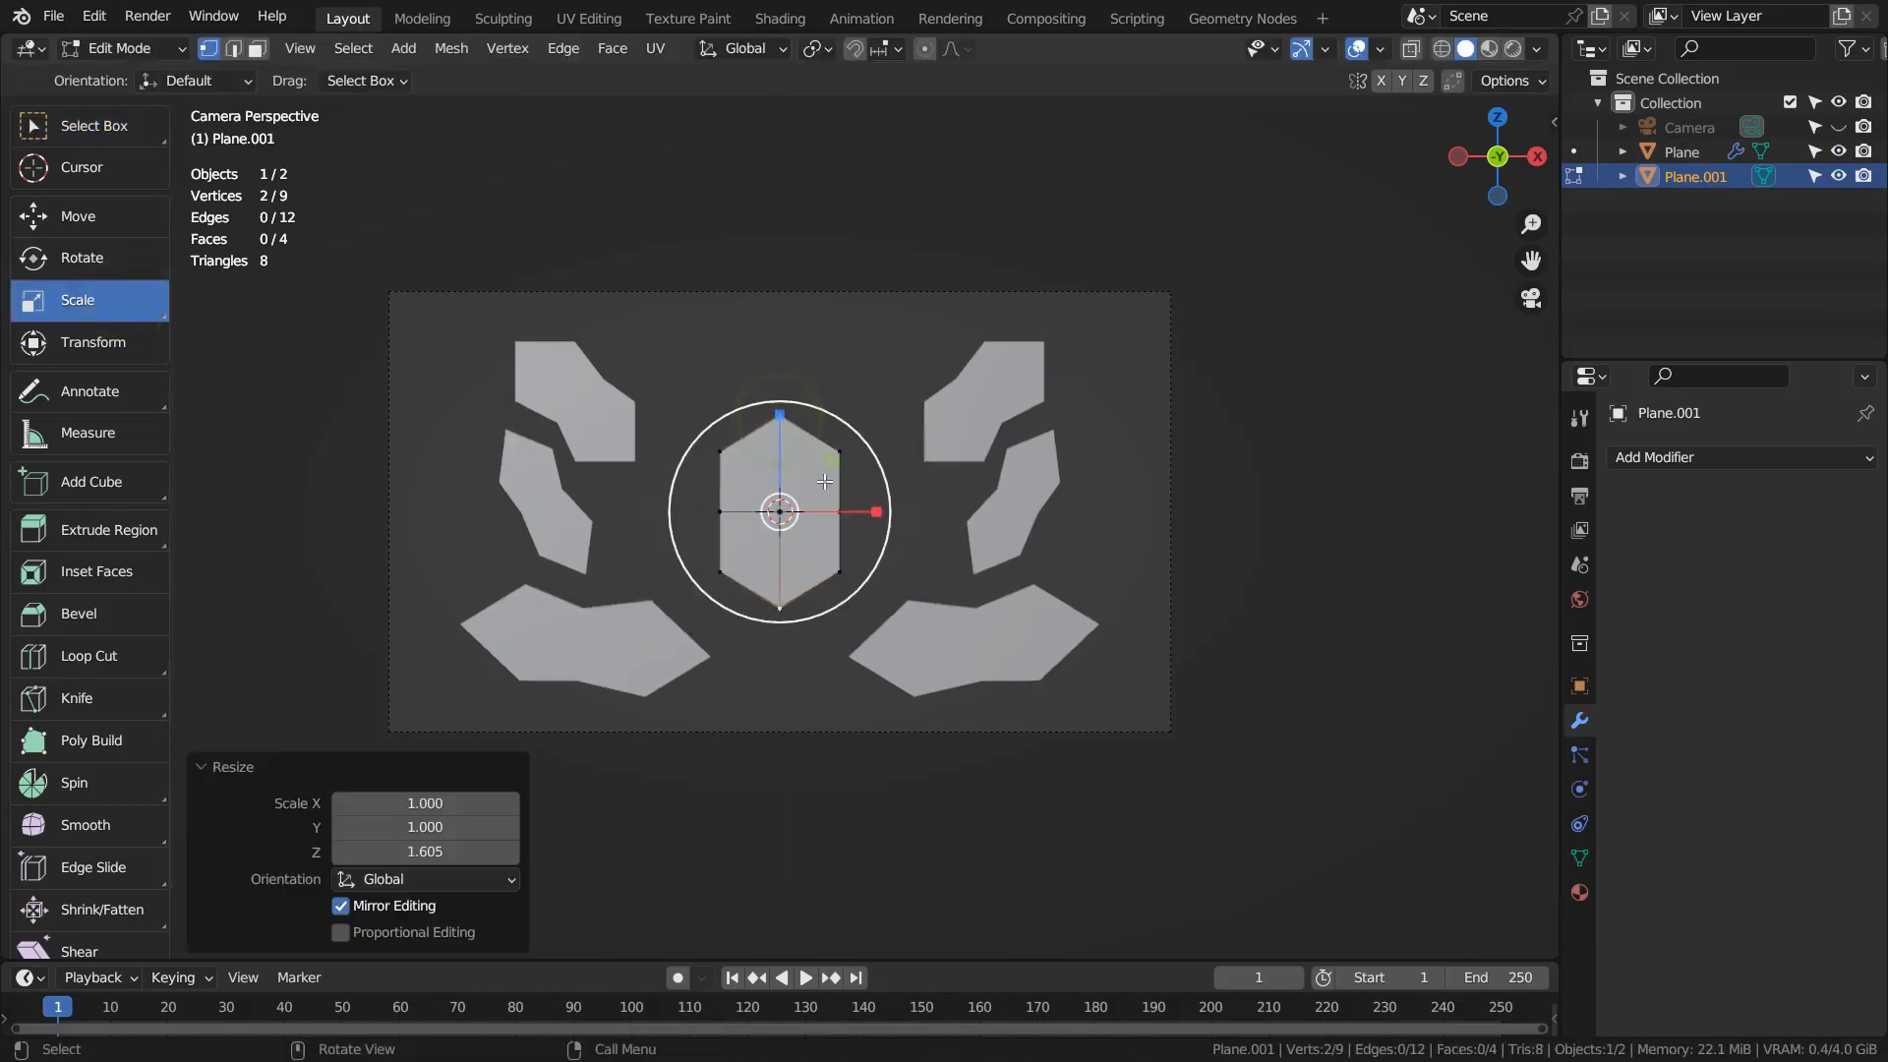
Scale the center plane's left and right middle vertices apart along X by about 1.8.
left_click(839, 518)
left_click(702, 517, "shift")
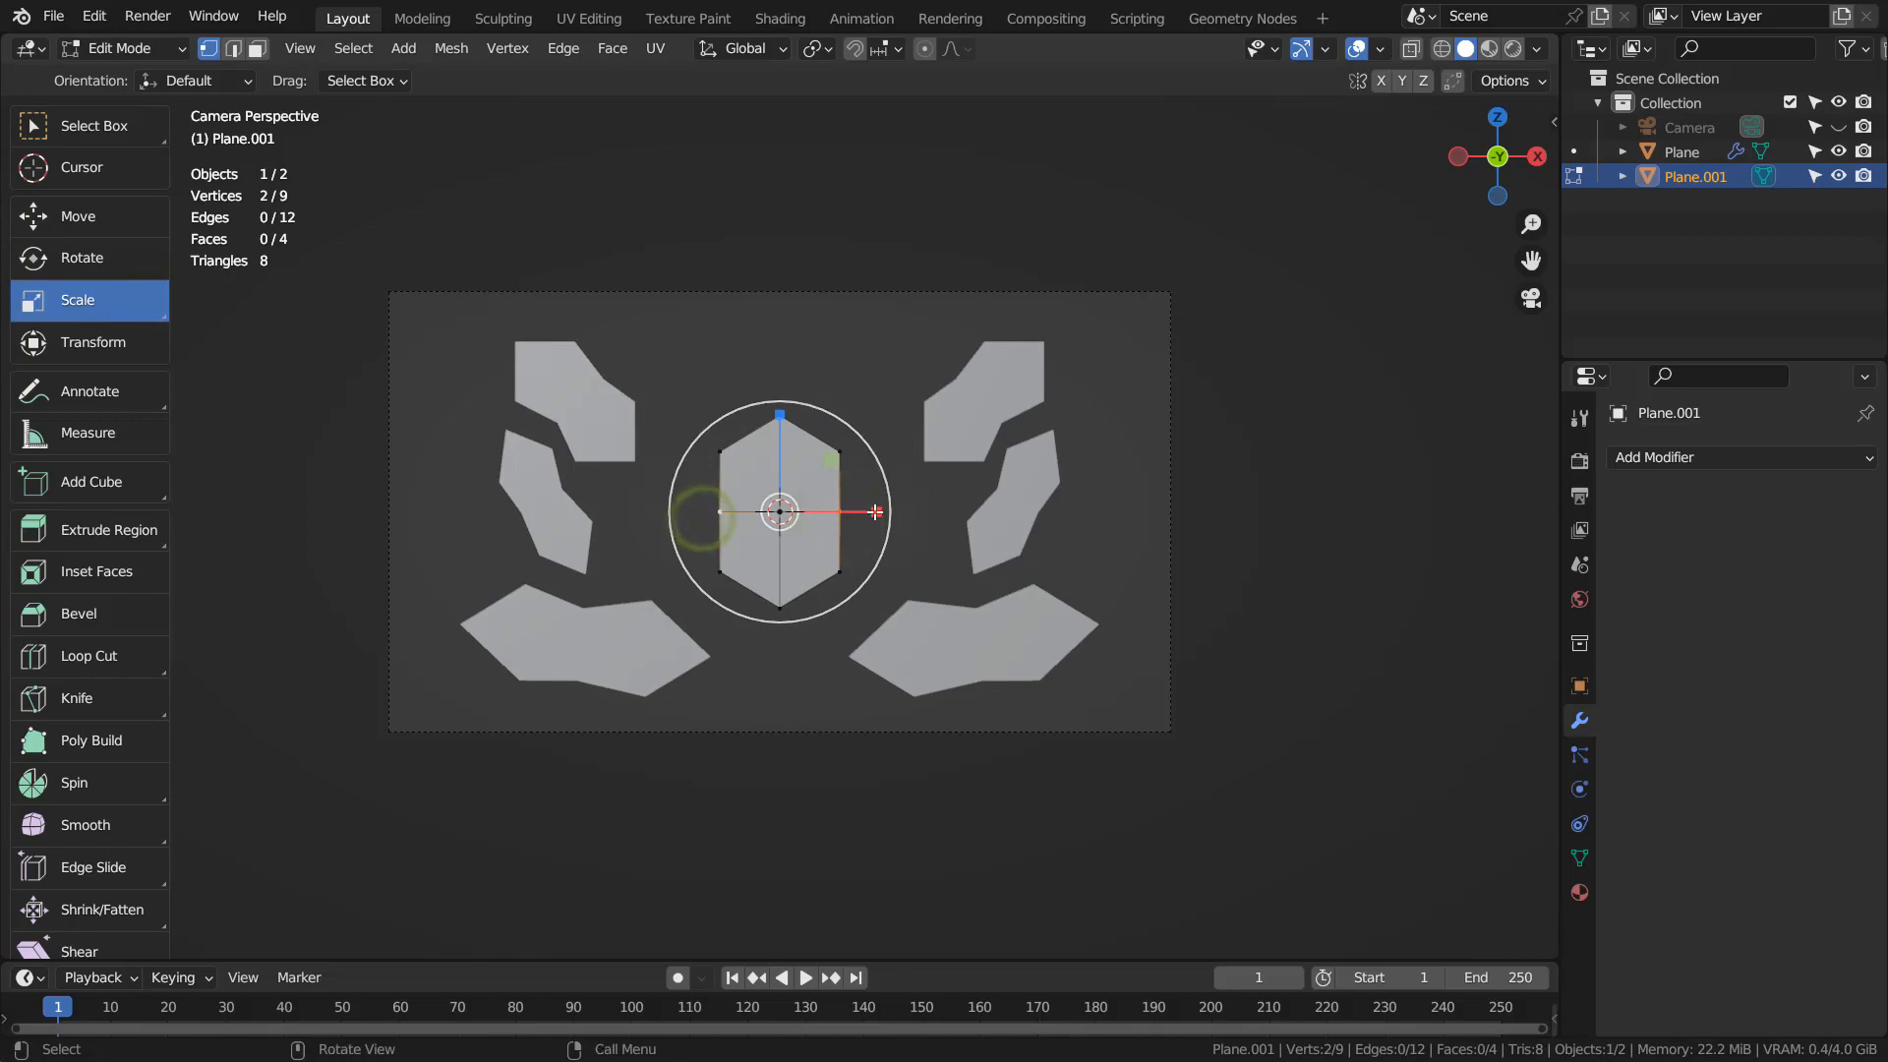
left_click_drag(875, 511, 950, 512)
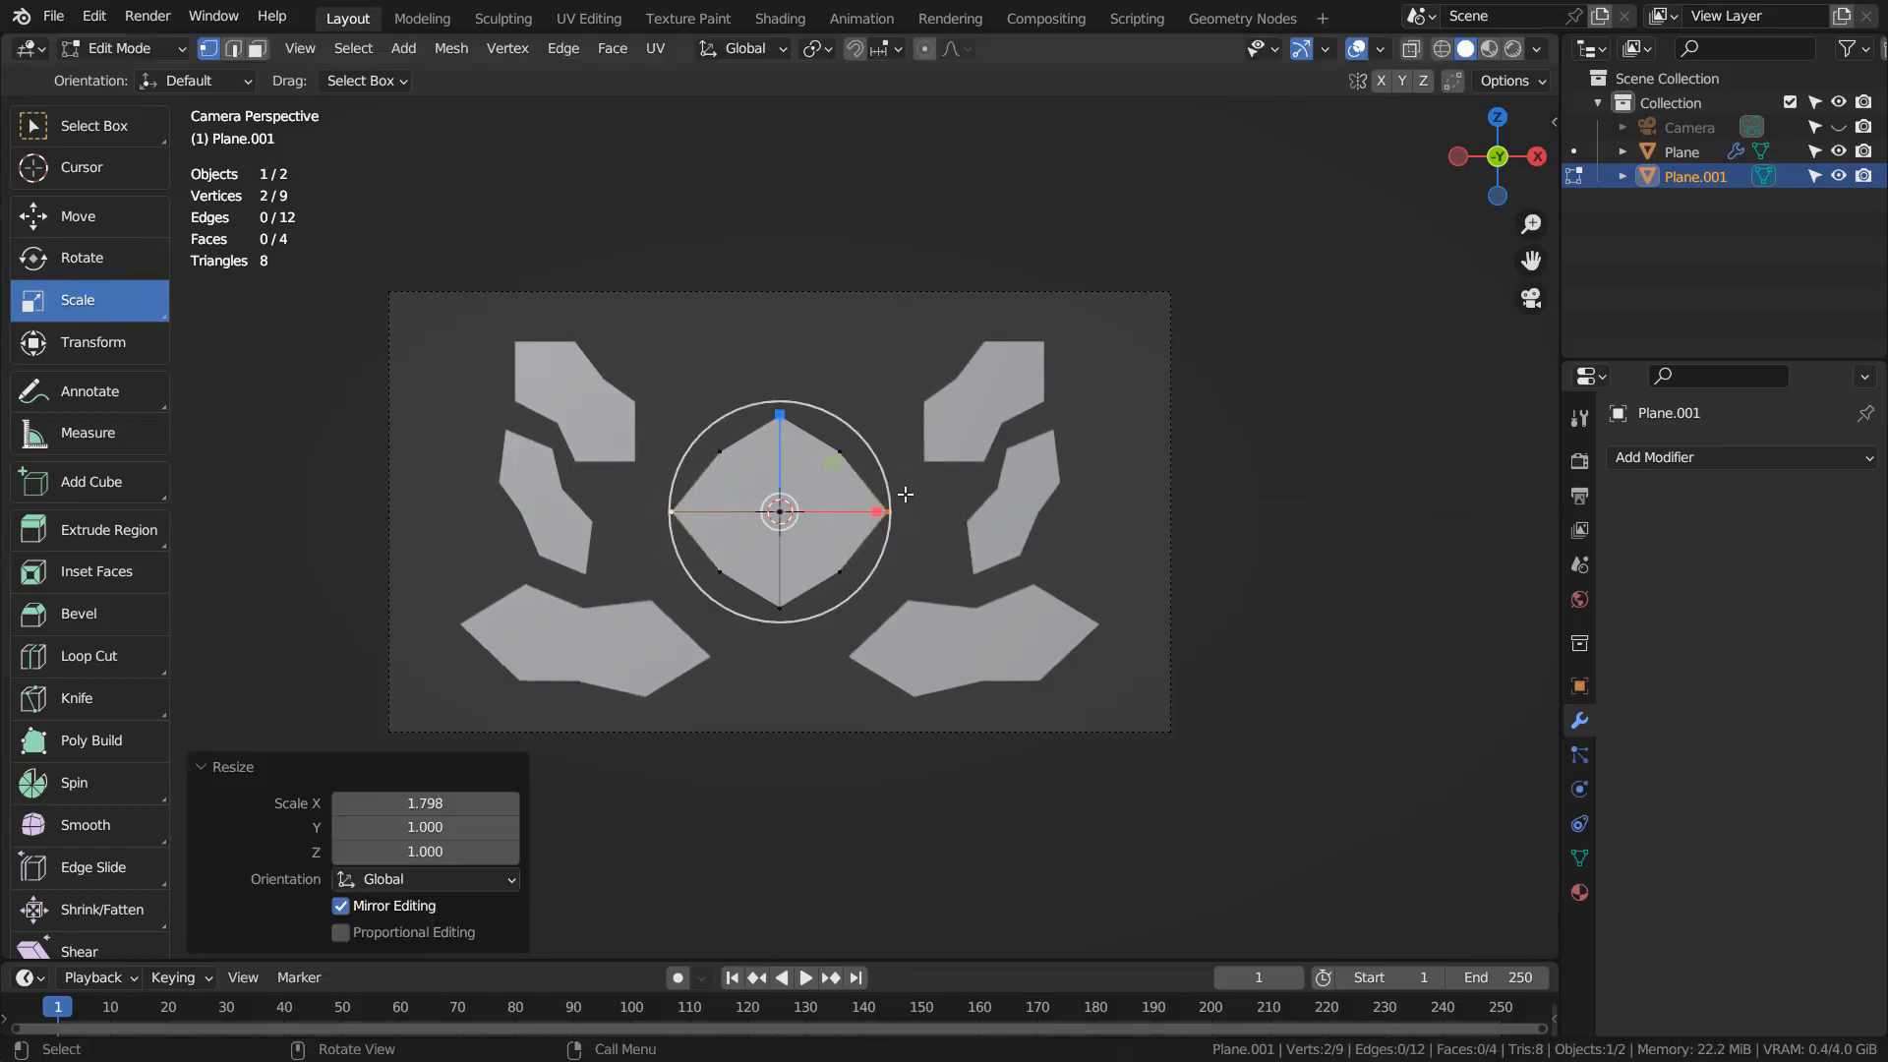
Flatten the center shape in Object Mode to about 0.64 along Z and move it about 2.34 m upward.
key("Tab")
key("s")
key("z")
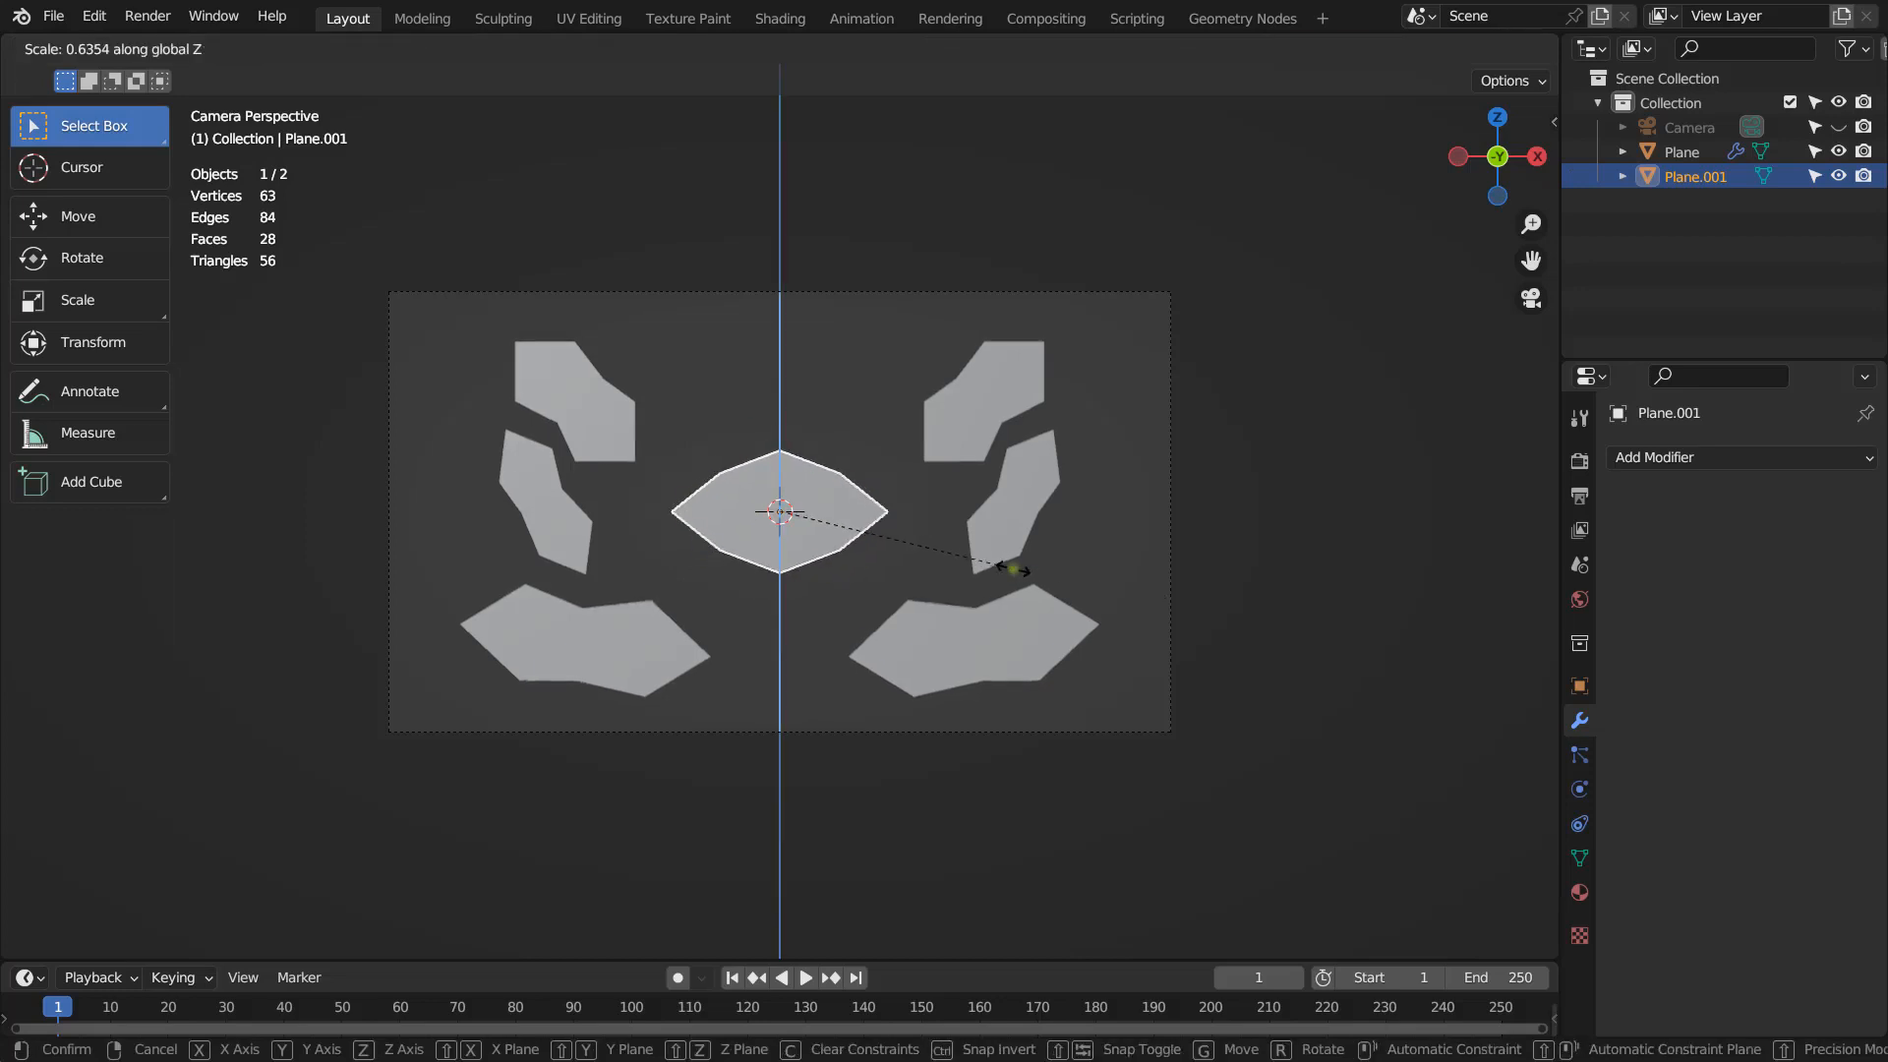
left_click(1008, 562)
key("g")
key("z")
left_click(996, 427)
Duplicate the center shape, place the copy about 2.9 m lower and rotate it 90° in the view plane.
key("shift+d")
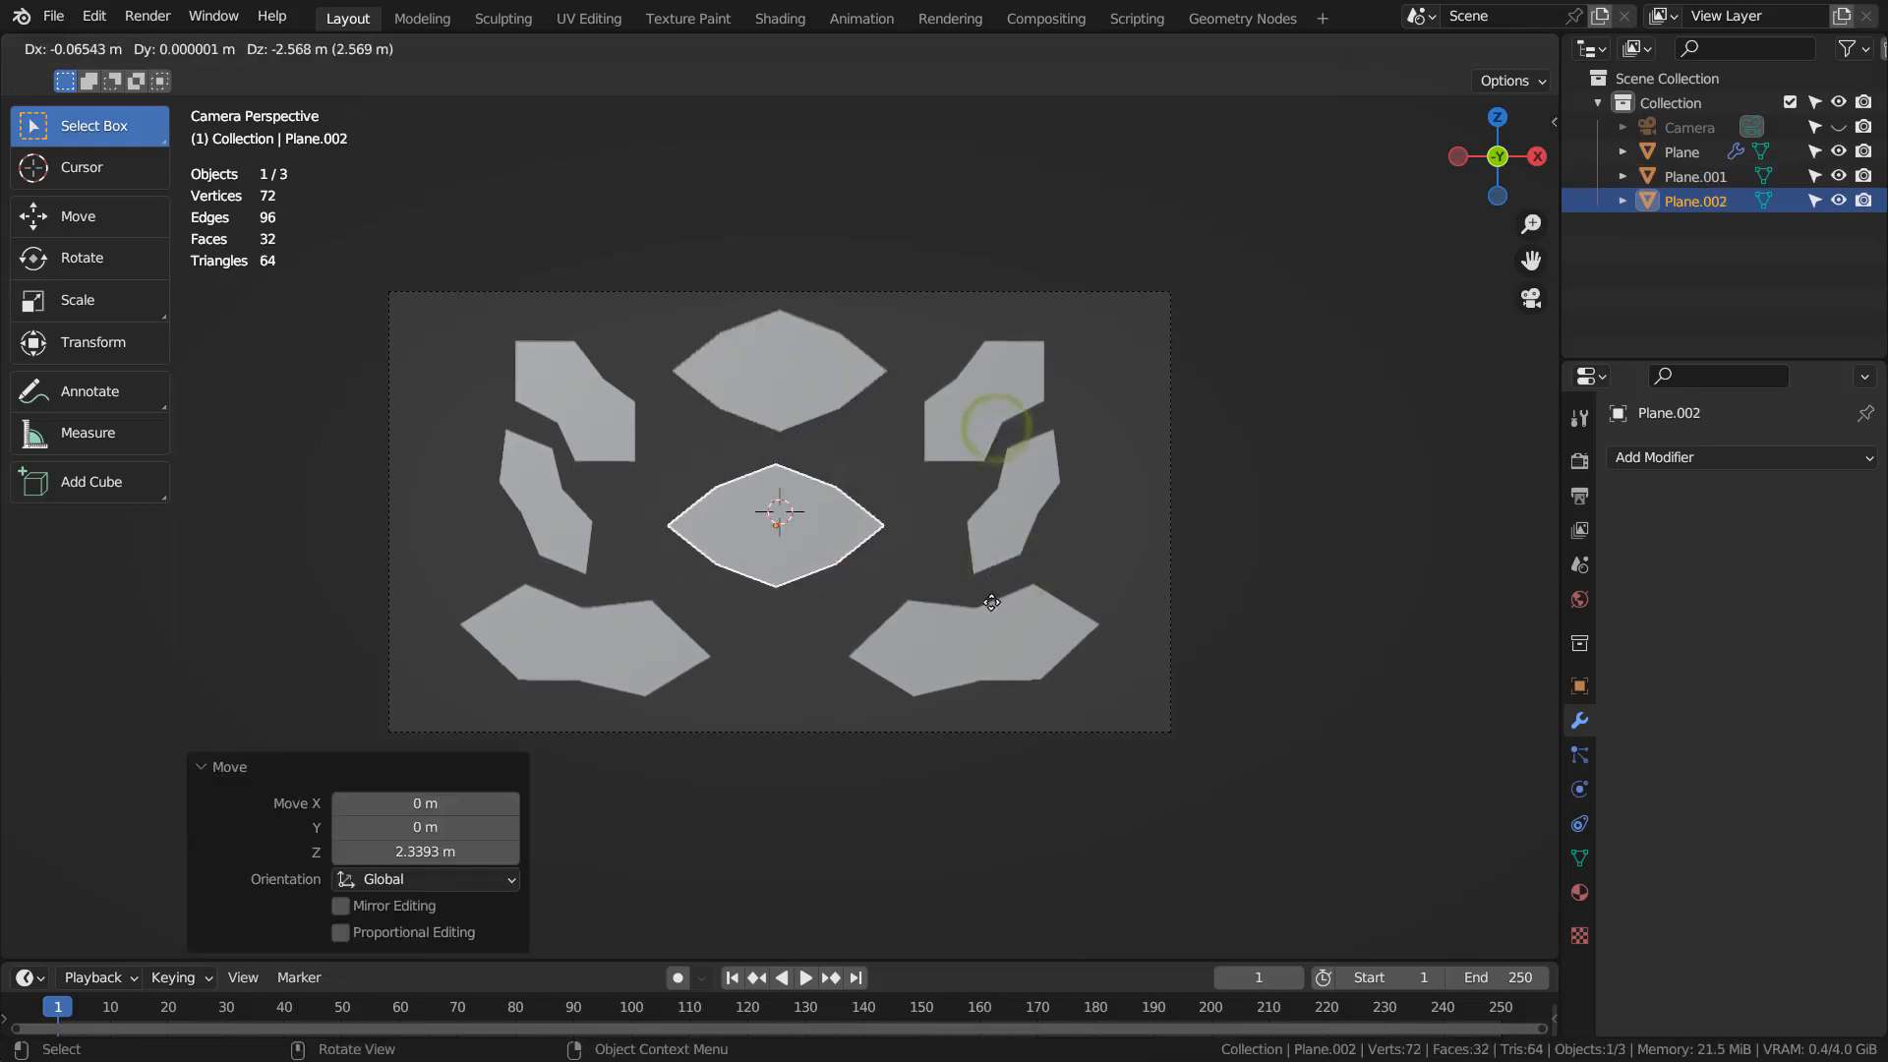
left_click(994, 603)
key("r")
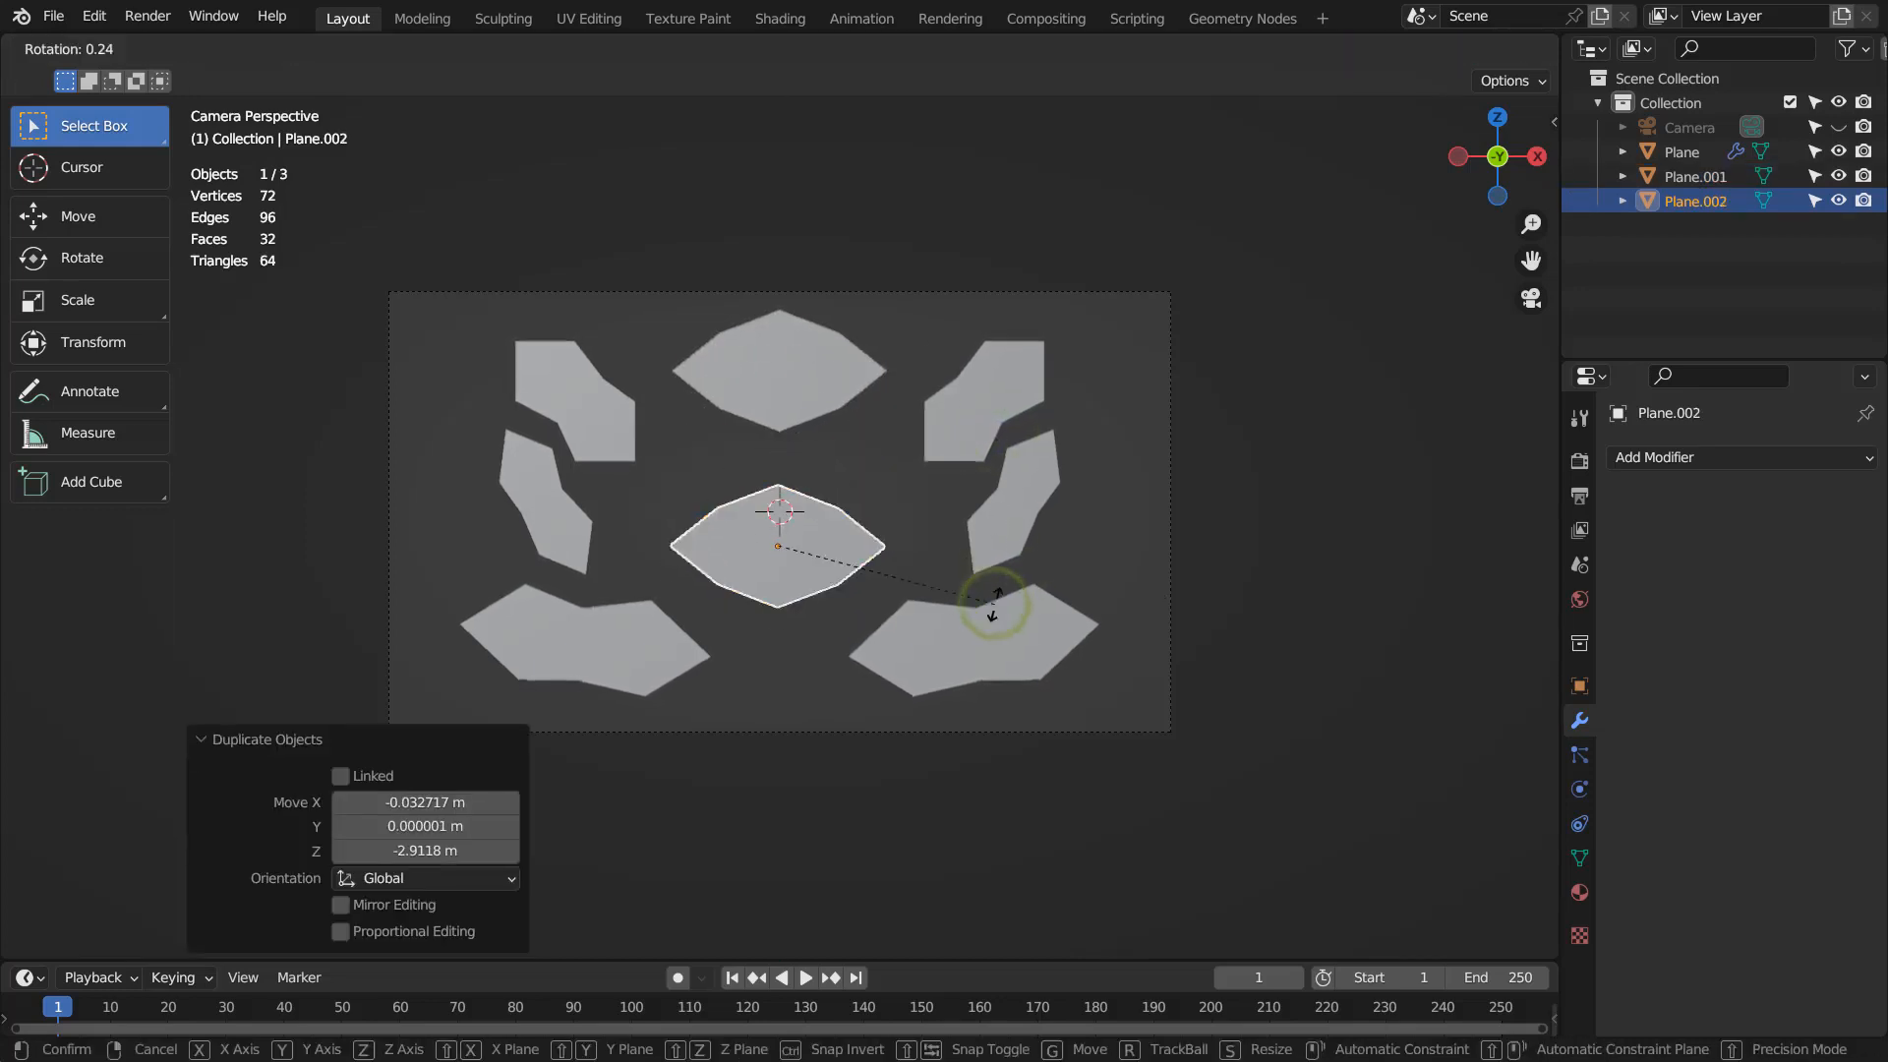
left_click(727, 727)
Enlarge the upright copy uniformly and move it about 0.62 m down along Z.
key("s")
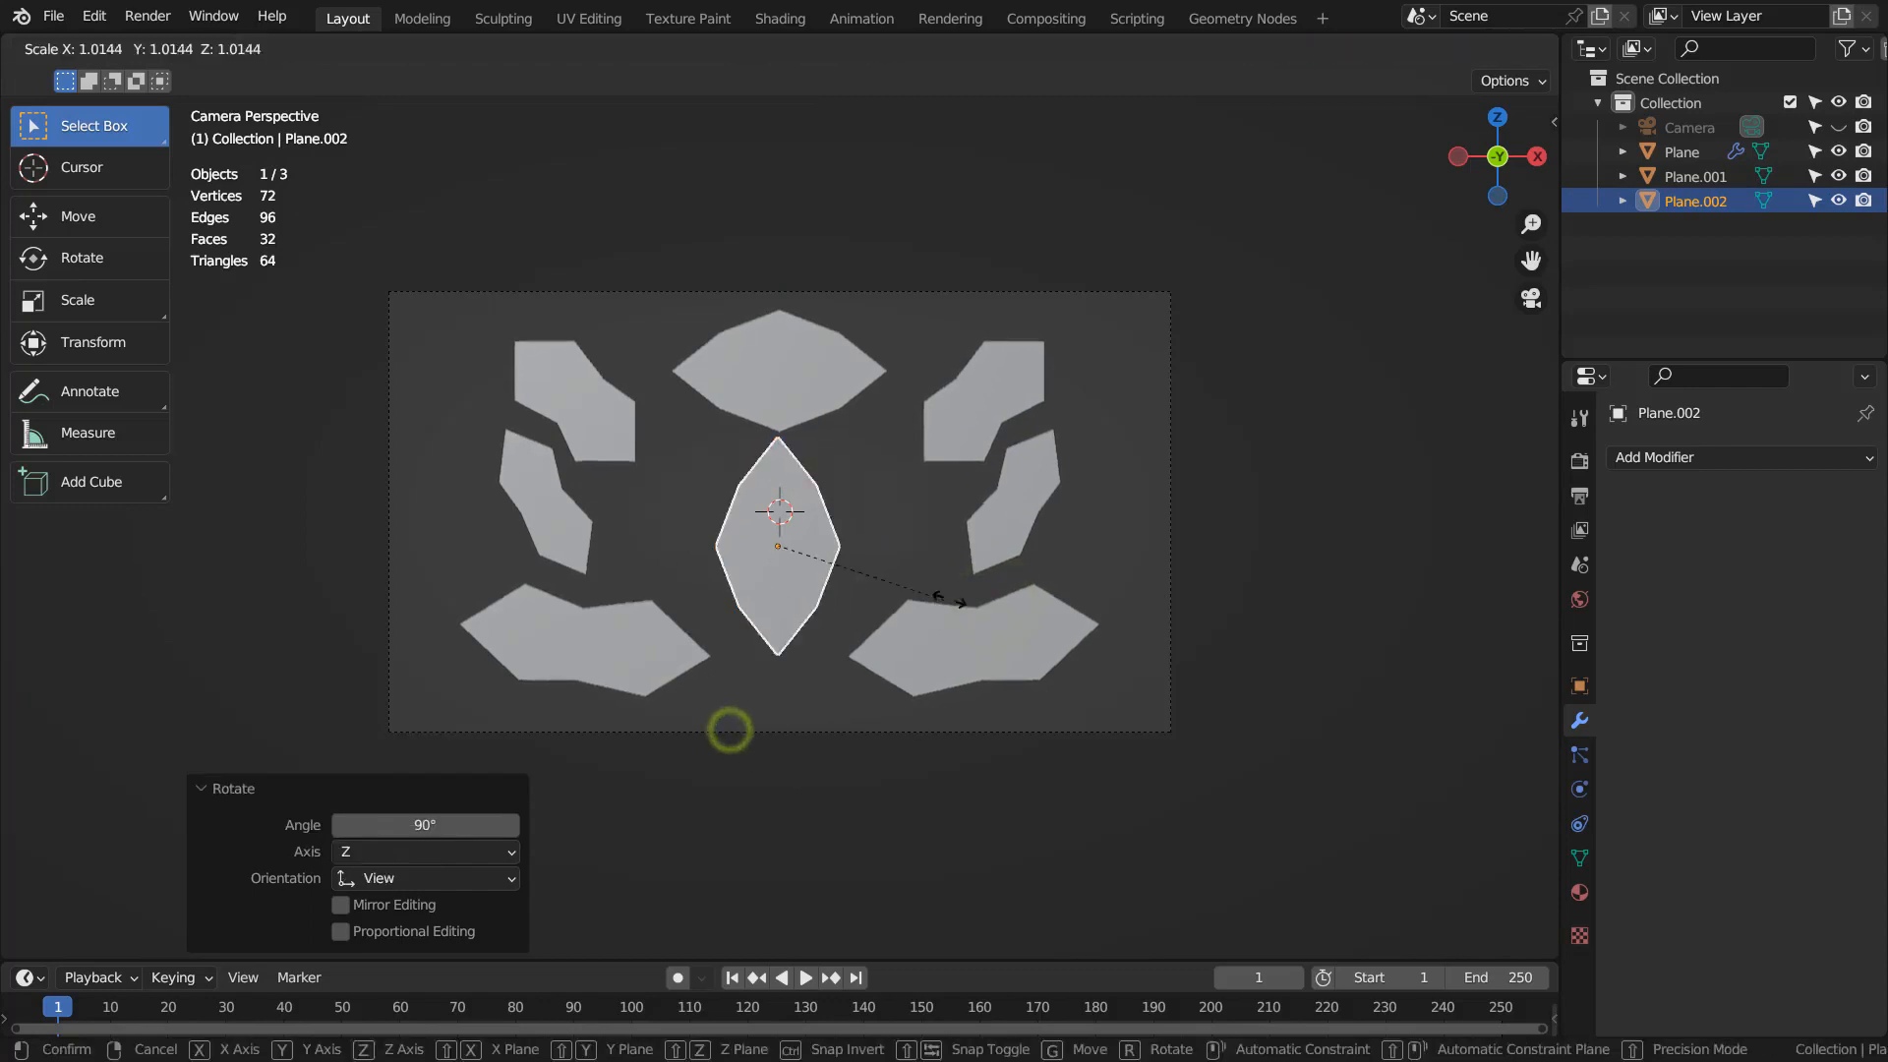
left_click(1043, 584)
key("g")
key("z")
left_click(1046, 619)
Narrow the upright shape to about 0.66 along X and move it farther down past the camera frame's lower edge.
key("s")
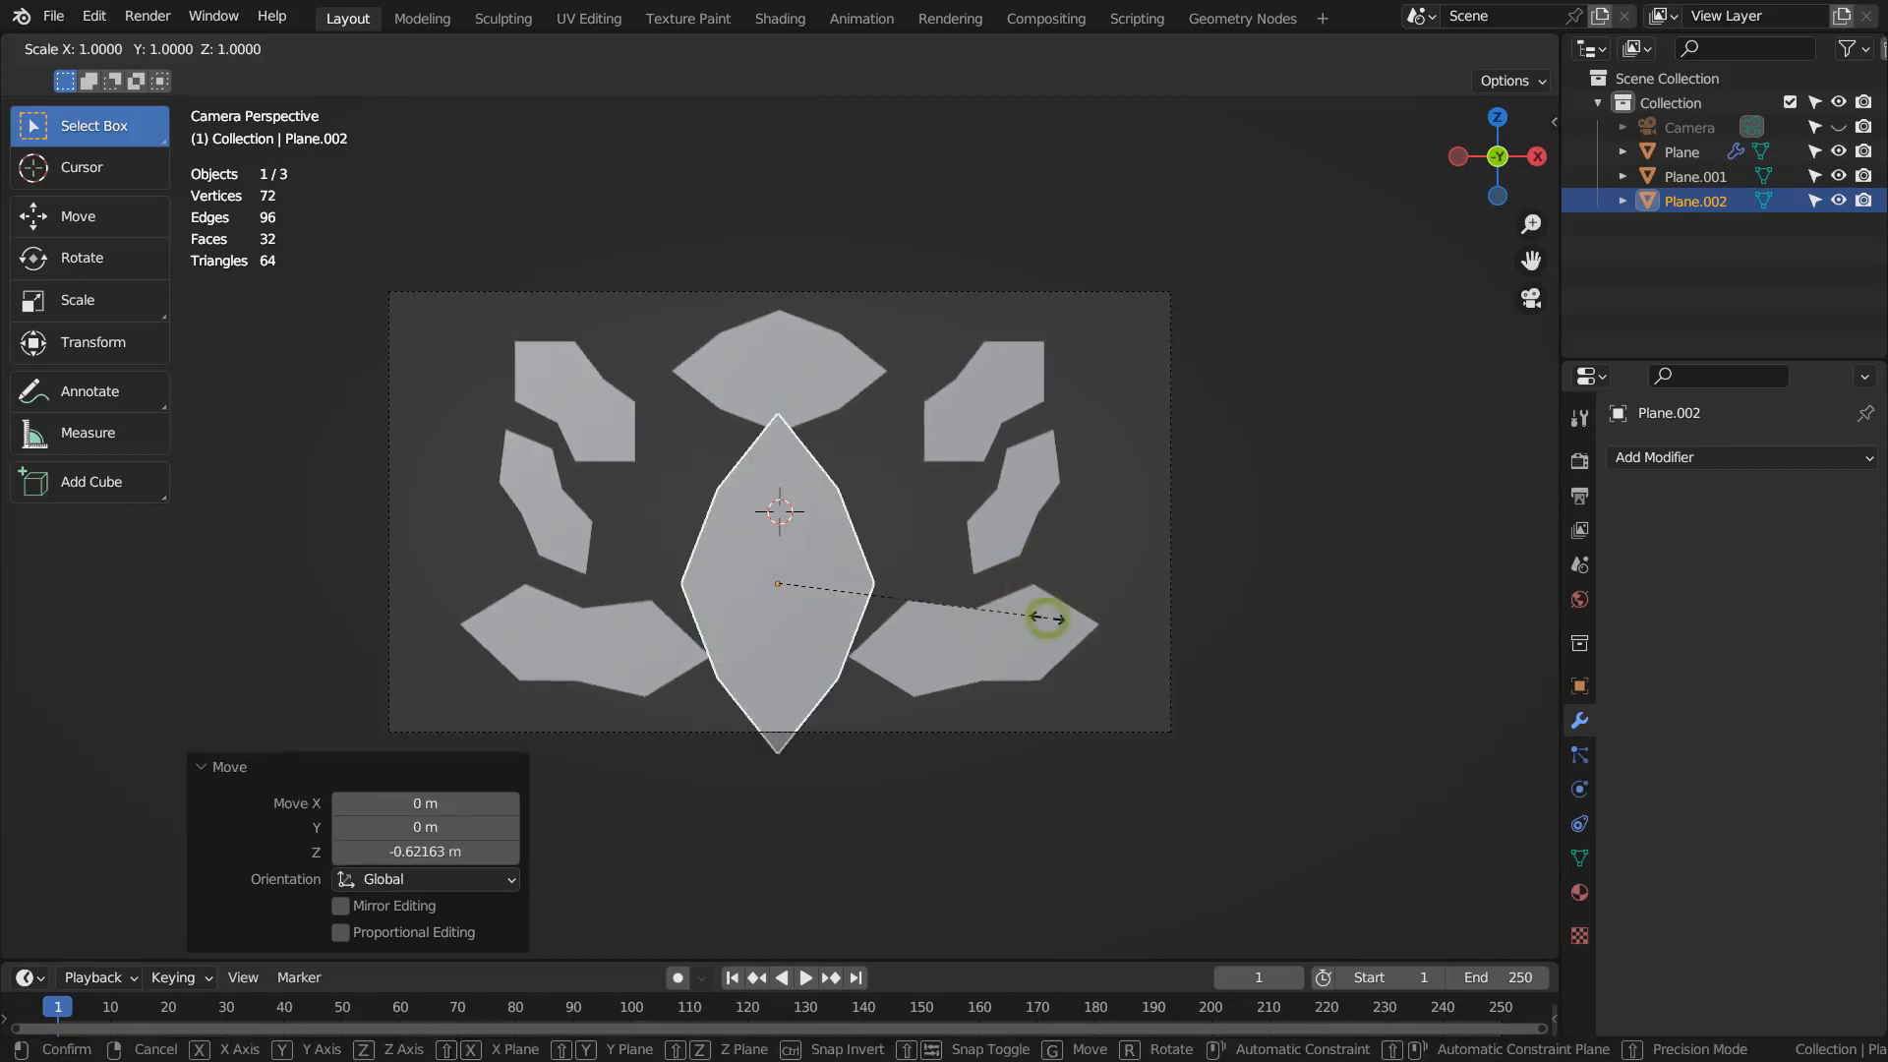
key("x")
left_click(954, 615)
key("g")
key("z")
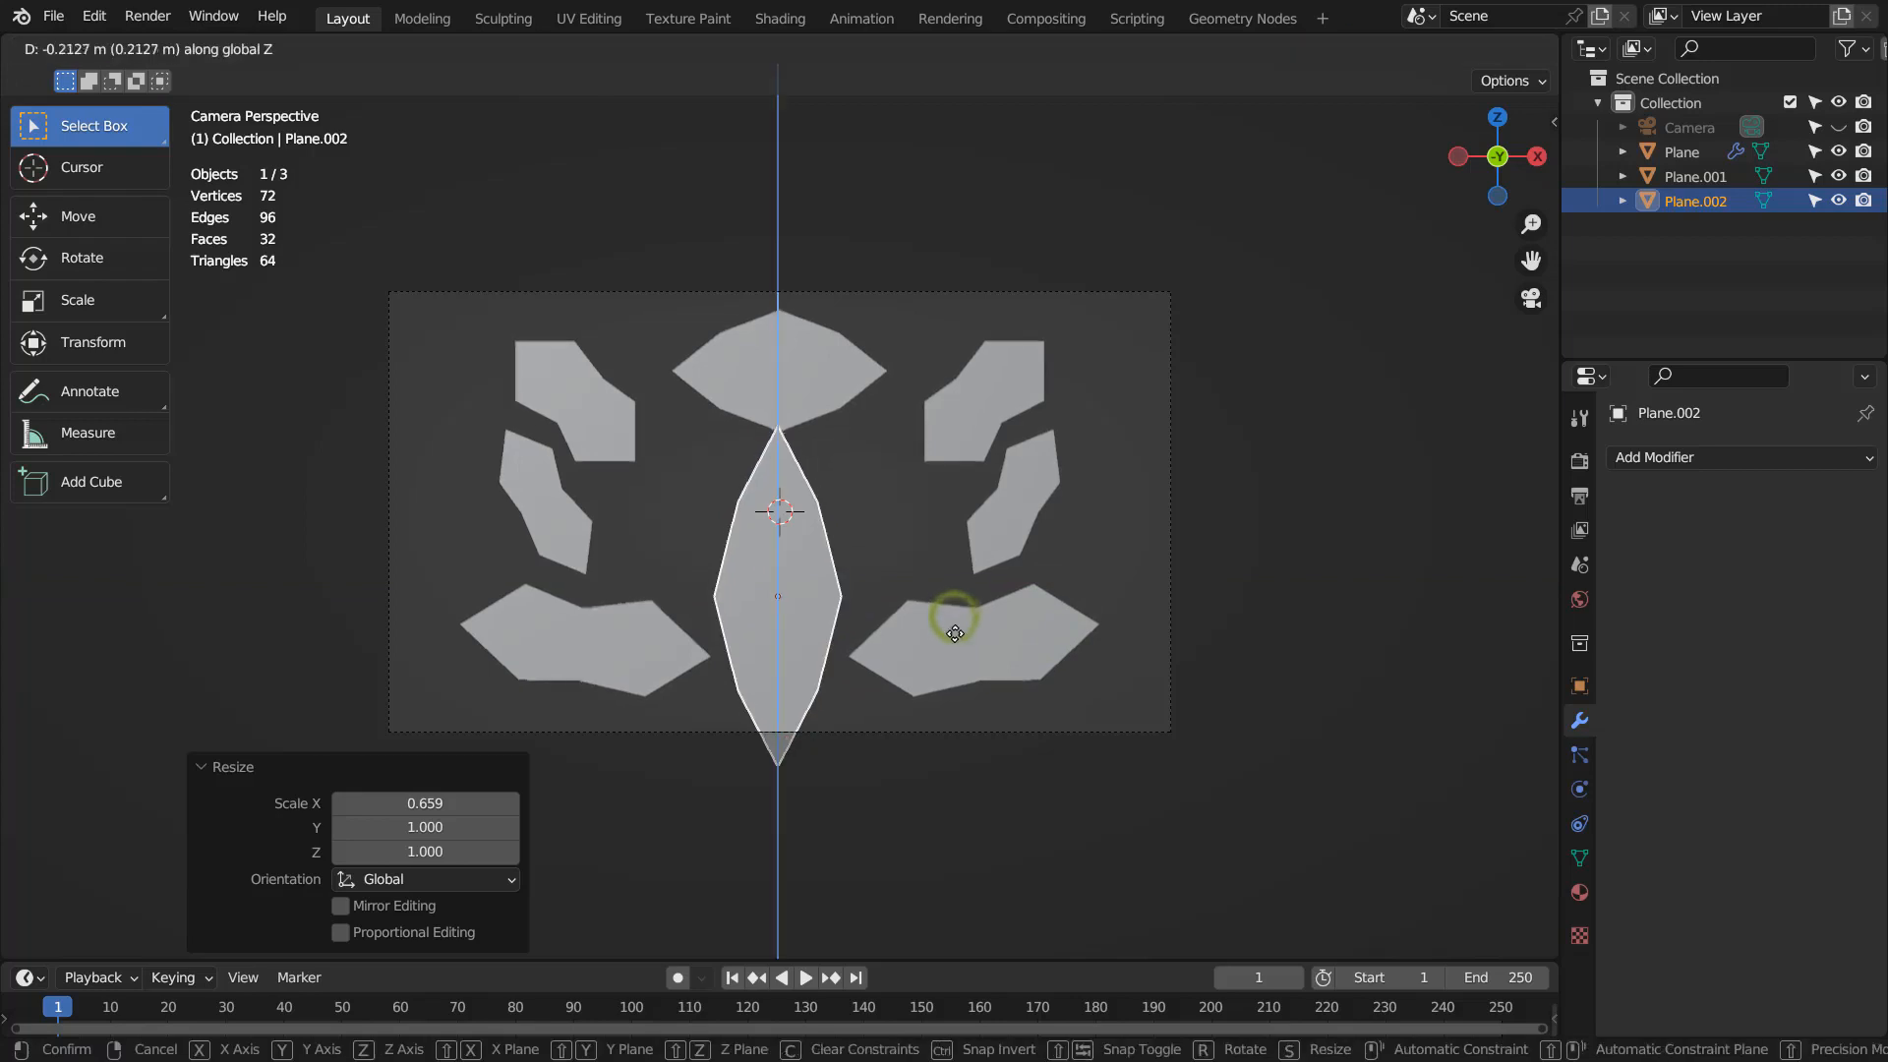
left_click(954, 653)
Deselect all objects and render the shape arrangement from the camera.
left_click(1131, 497)
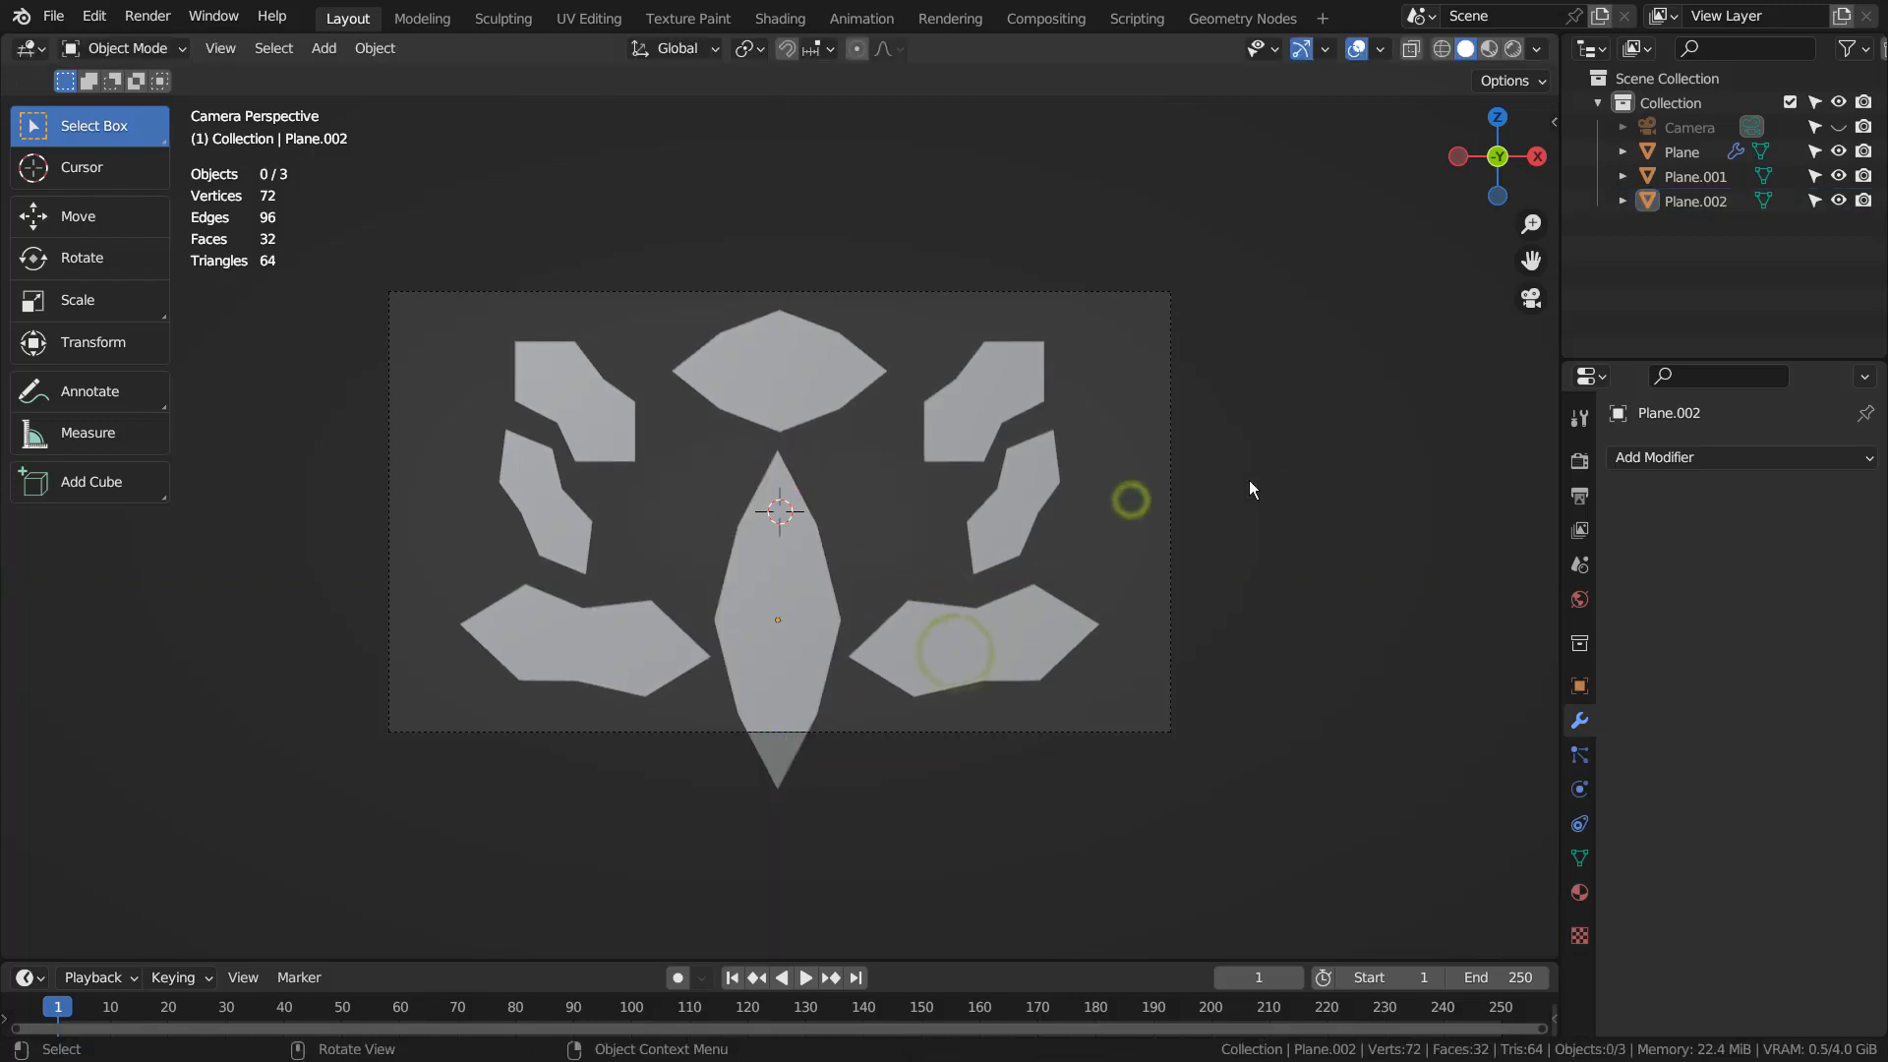
key("F12")
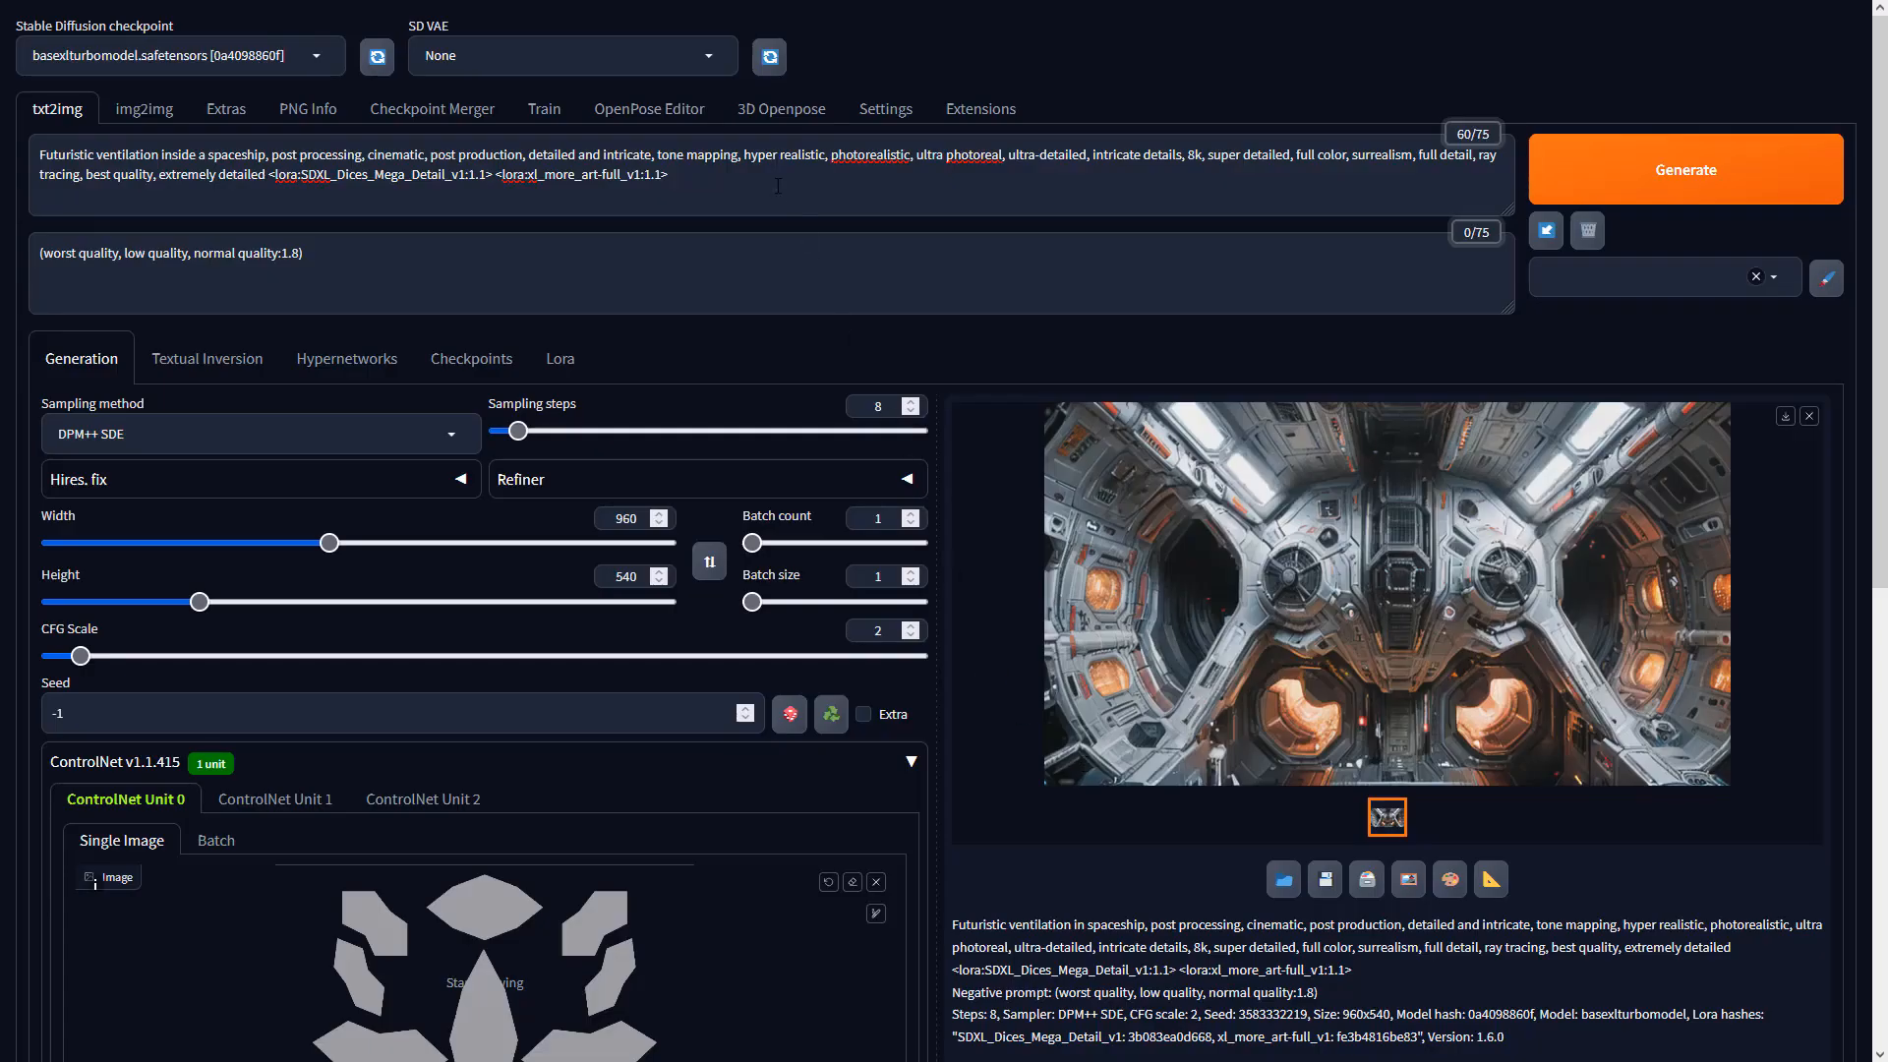
In the Stable Diffusion web UI, set ControlNet Unit 0 to Depth with preprocessor none and model sai_xl_depth_256lora.
left_click(777, 186)
left_click(737, 238)
left_click(632, 511)
left_click(637, 575)
scroll(1012, 909, "down", 6)
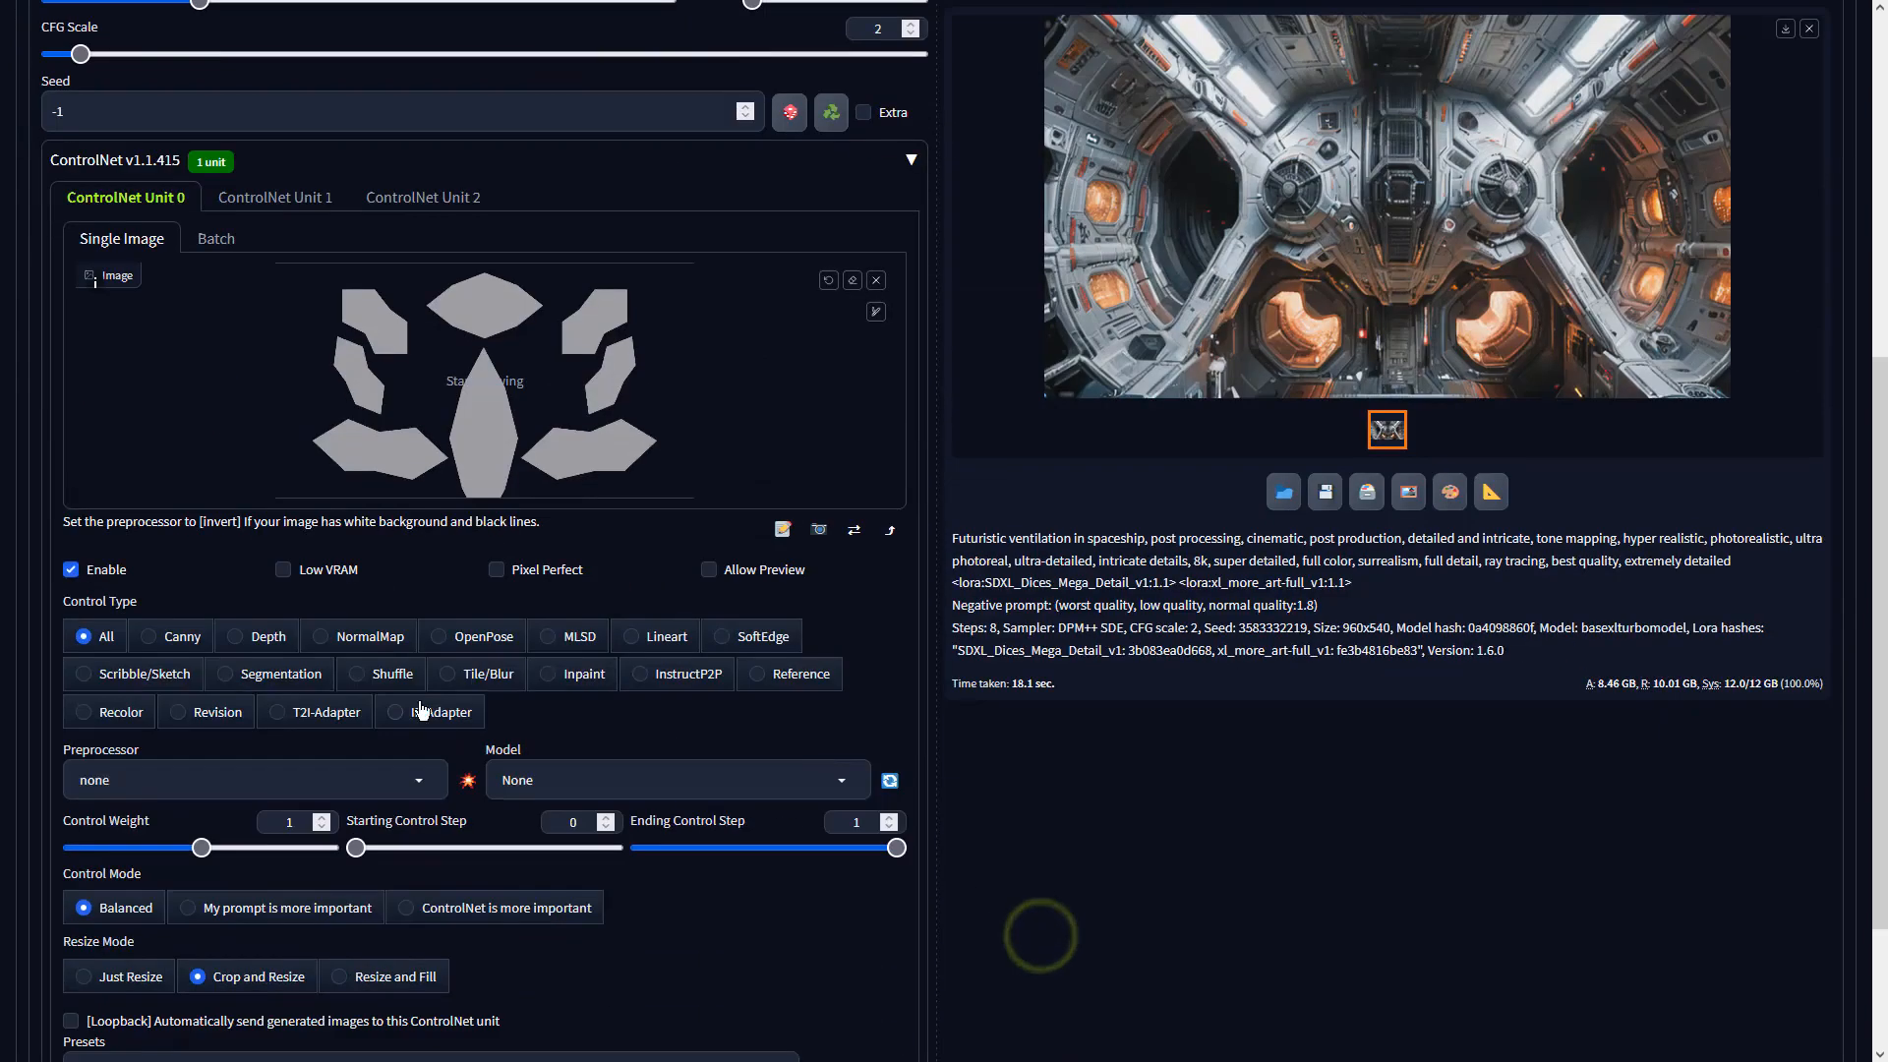
left_click(263, 637)
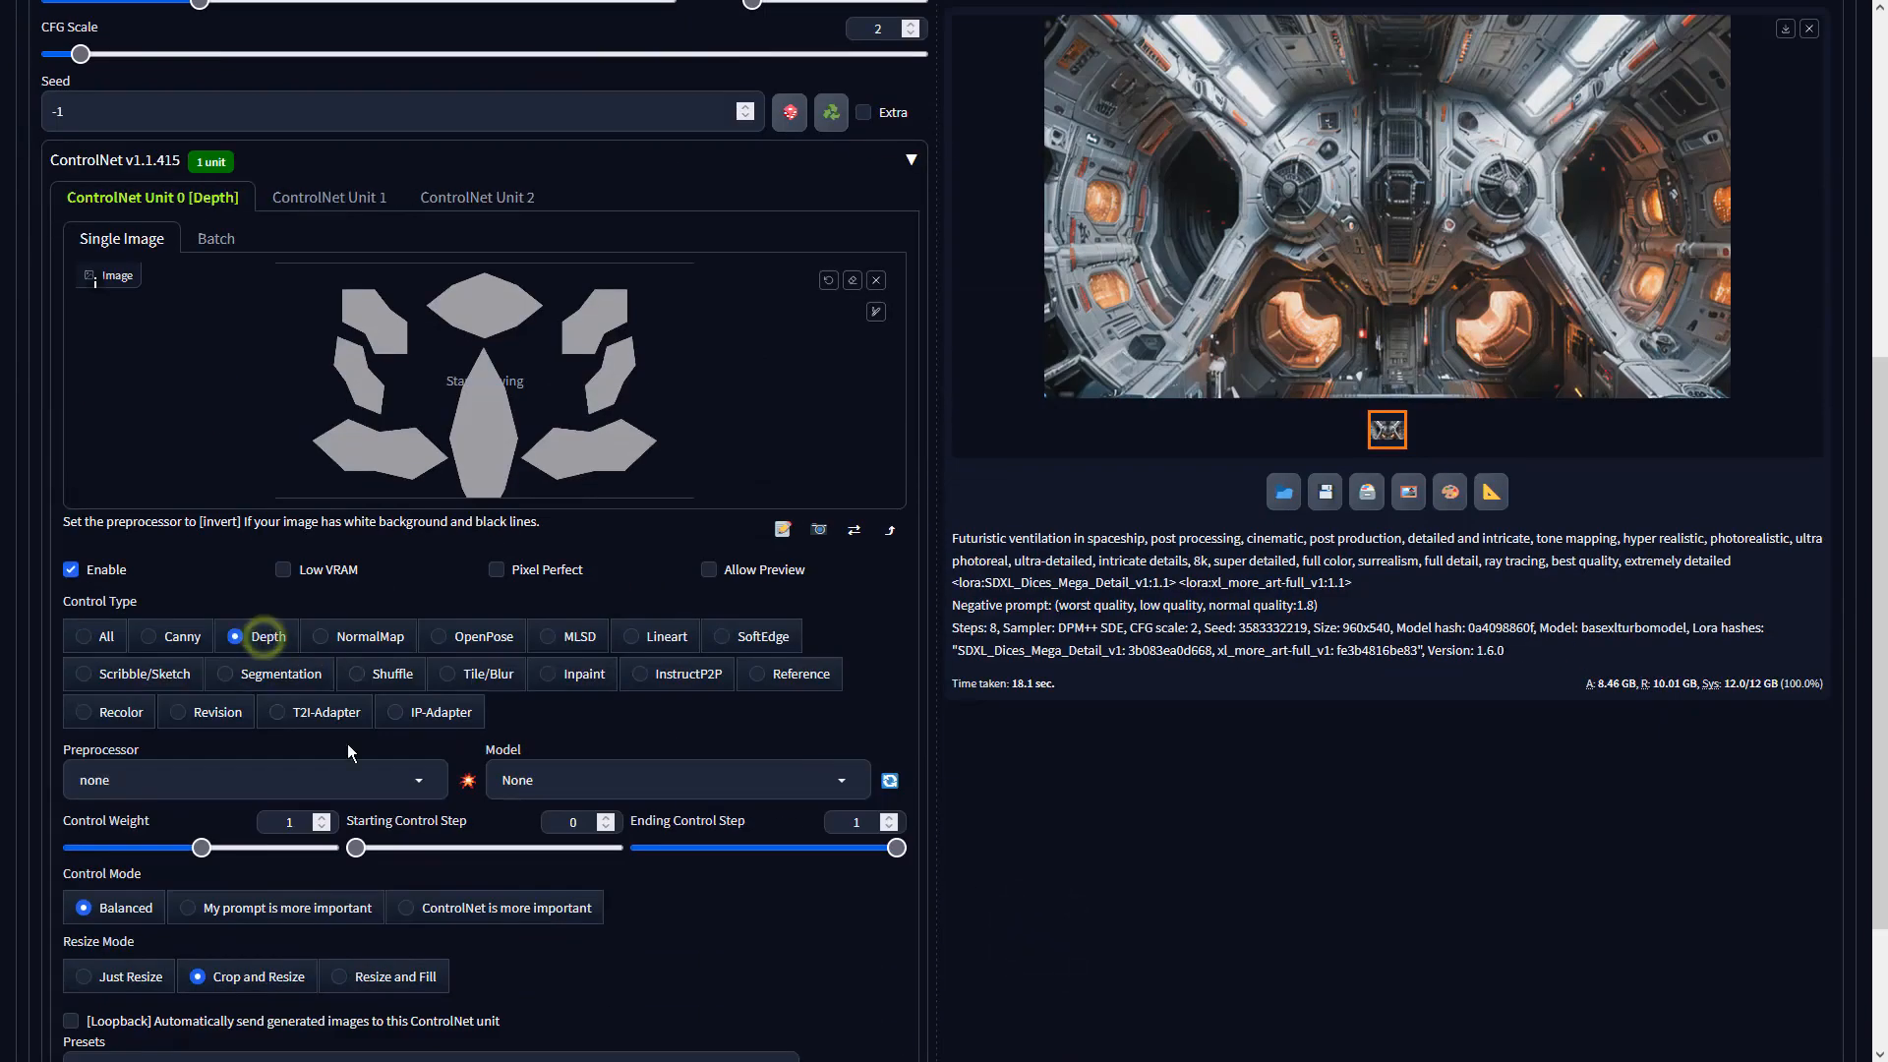
left_click(415, 782)
left_click(149, 667)
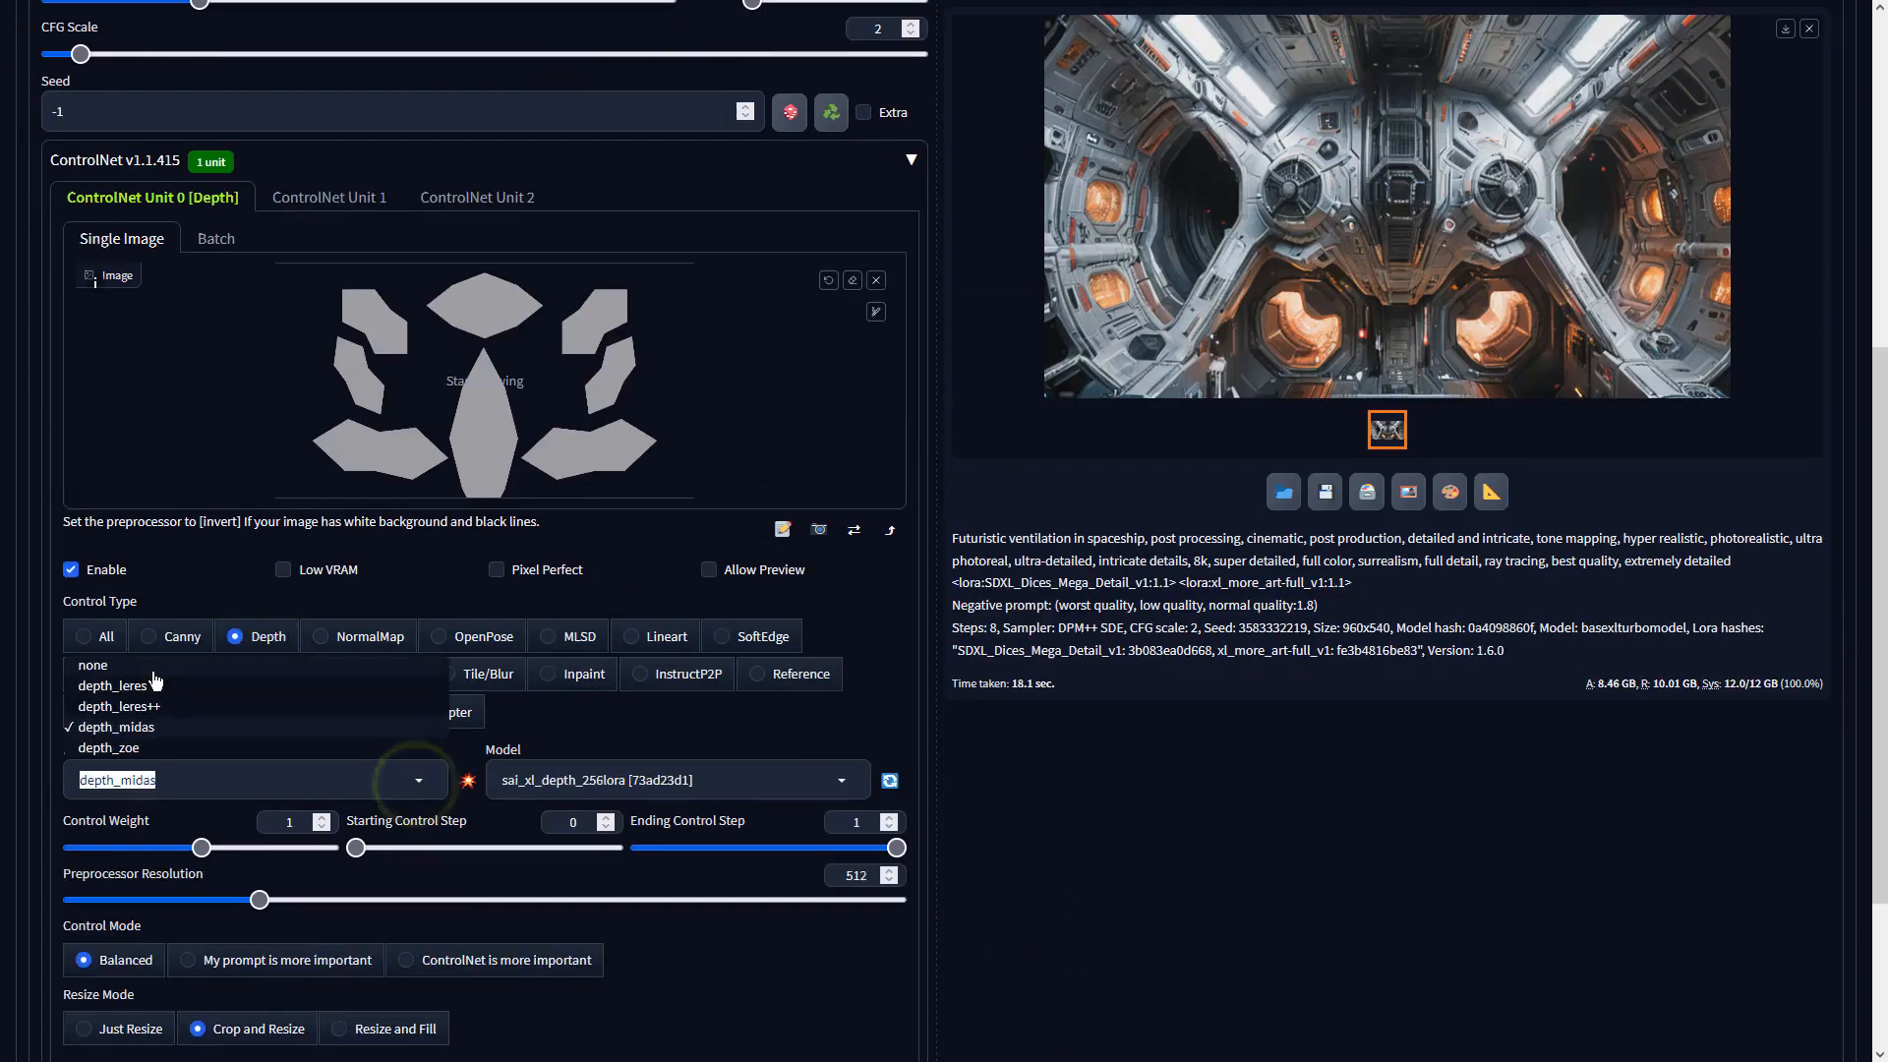
left_click(661, 792)
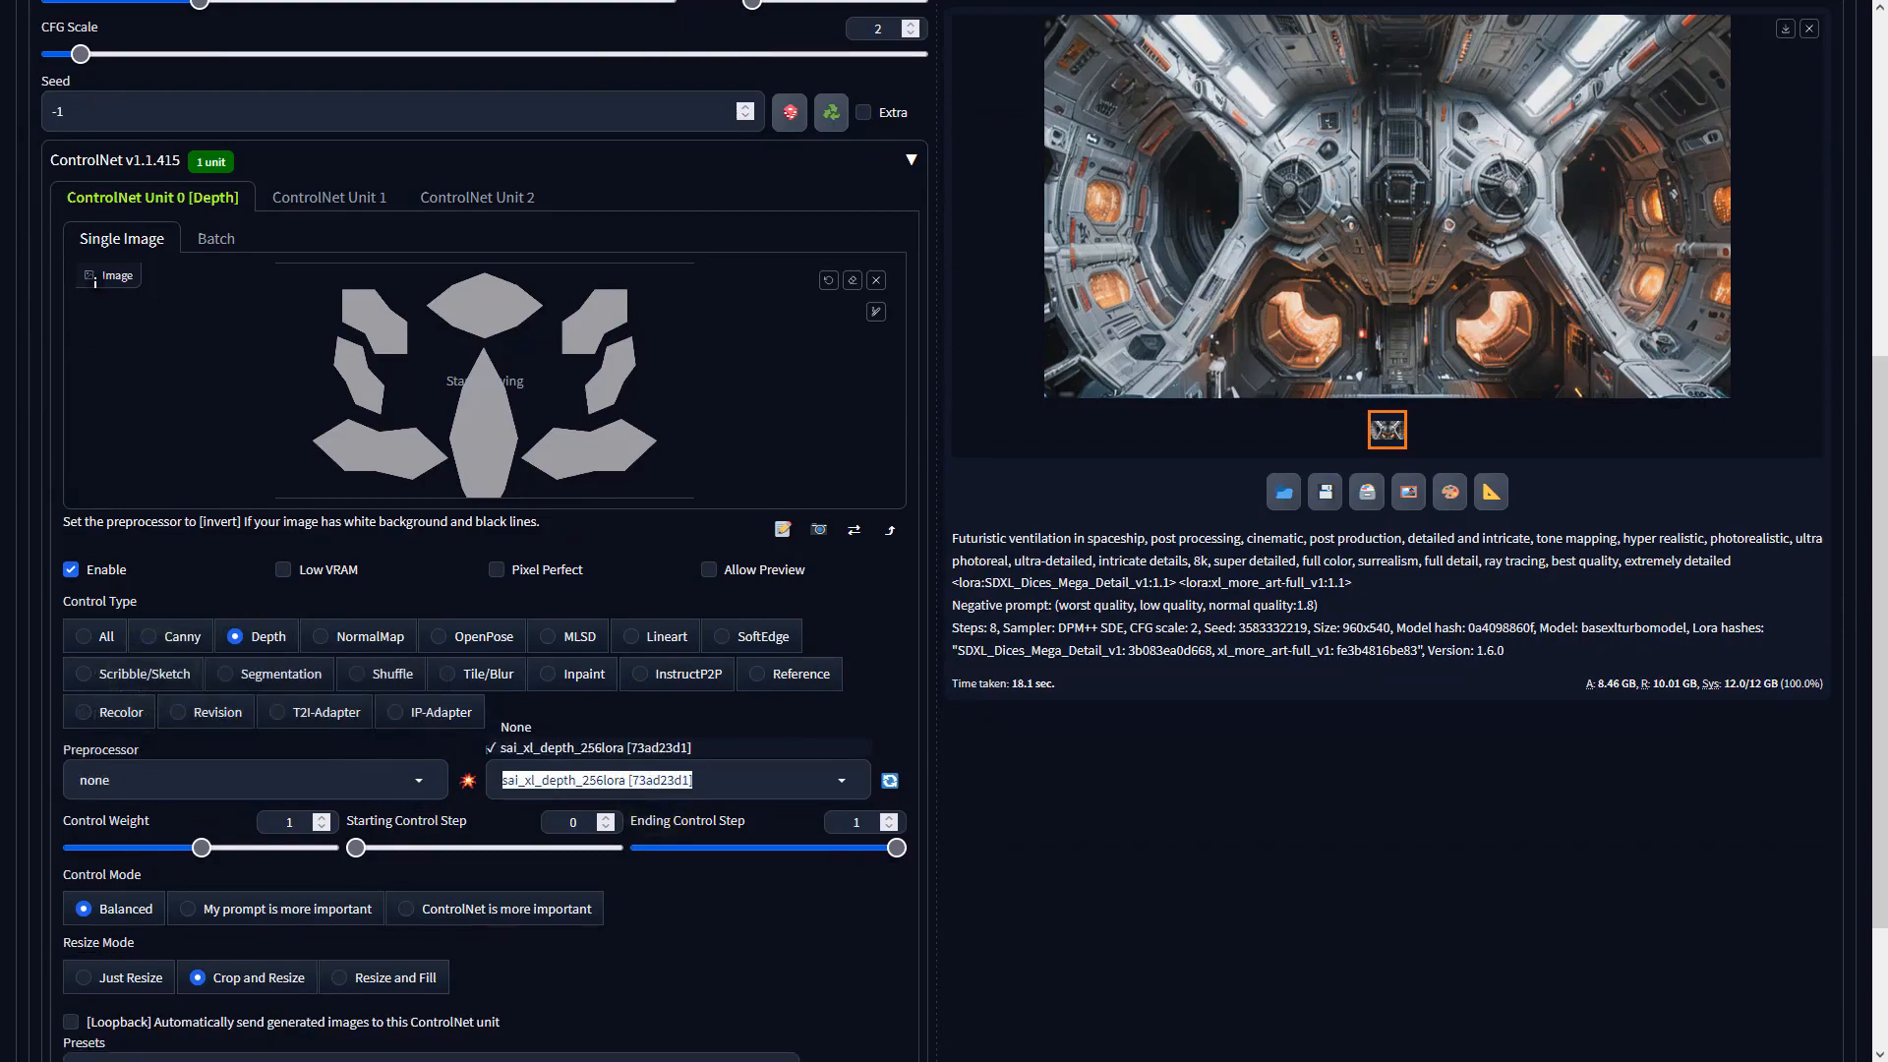
Generate the spaceship ventilation image in txt2img and preview it at full size.
scroll(944, 491, "up", 6)
left_click(1602, 183)
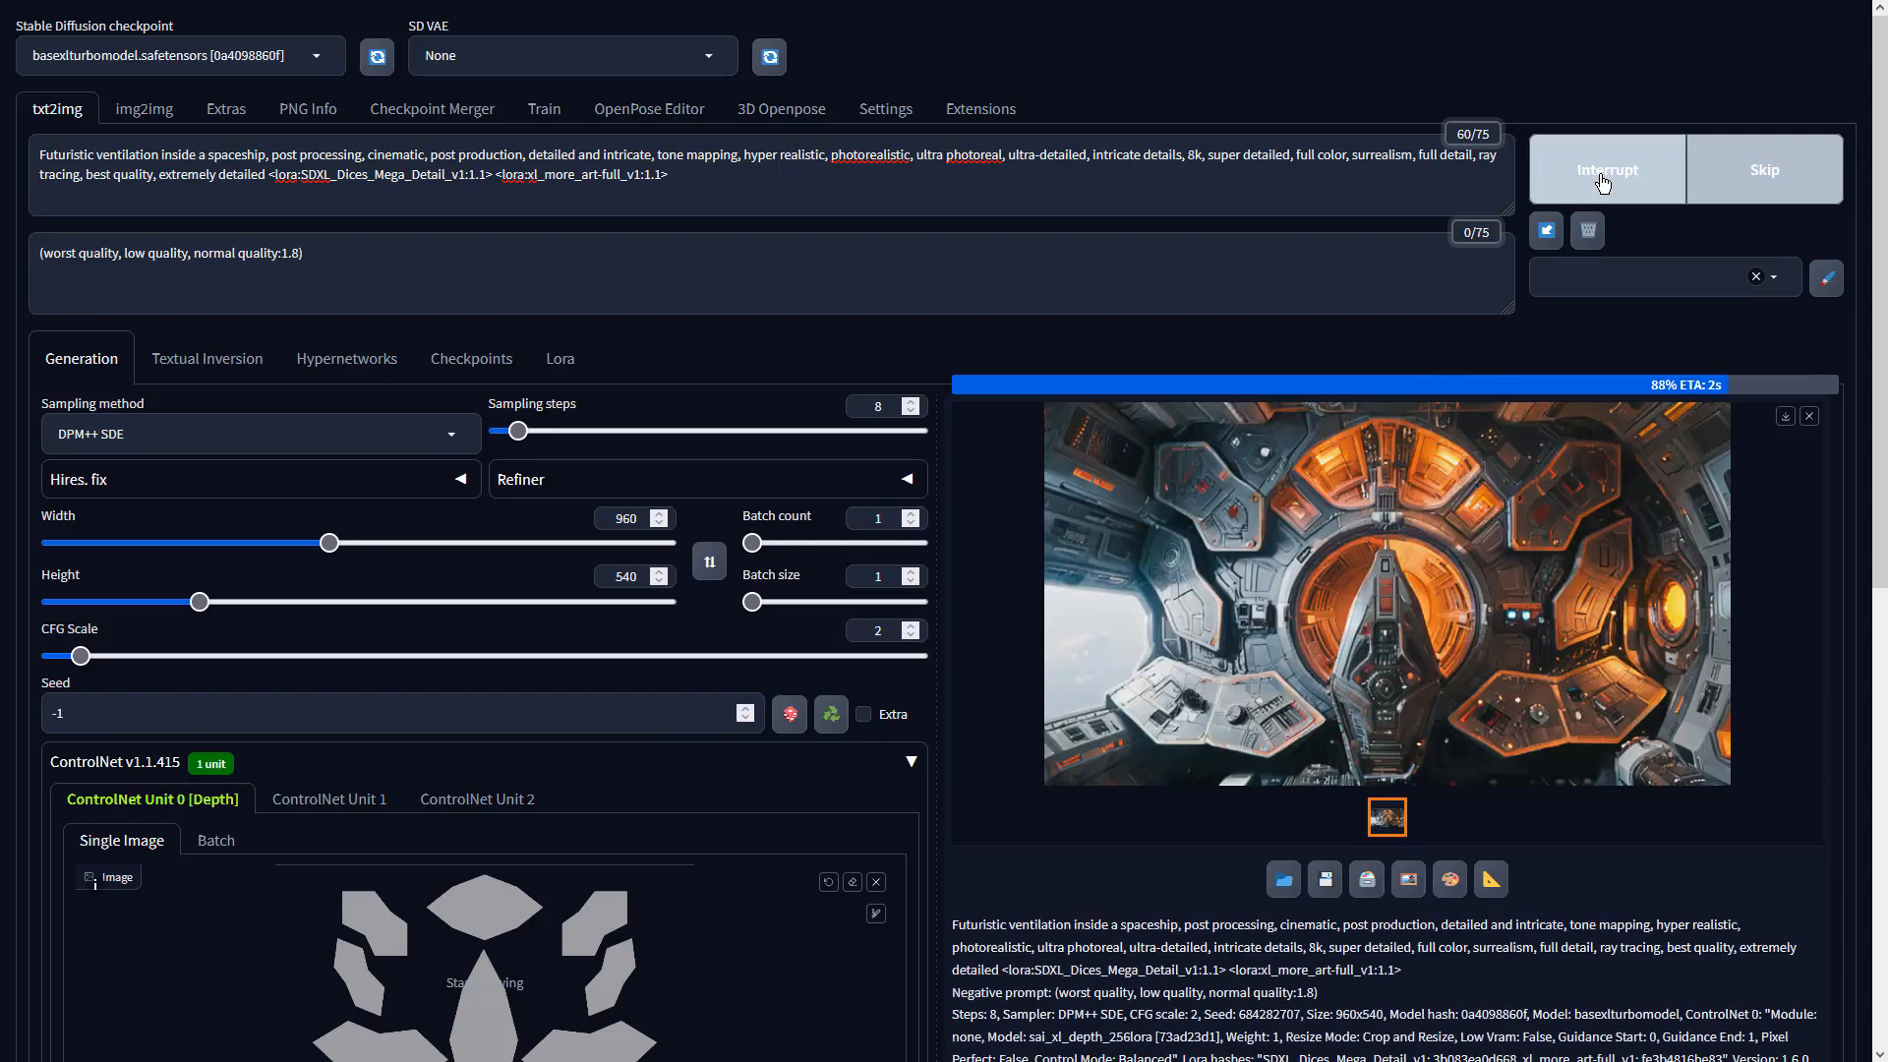
left_click(1516, 462)
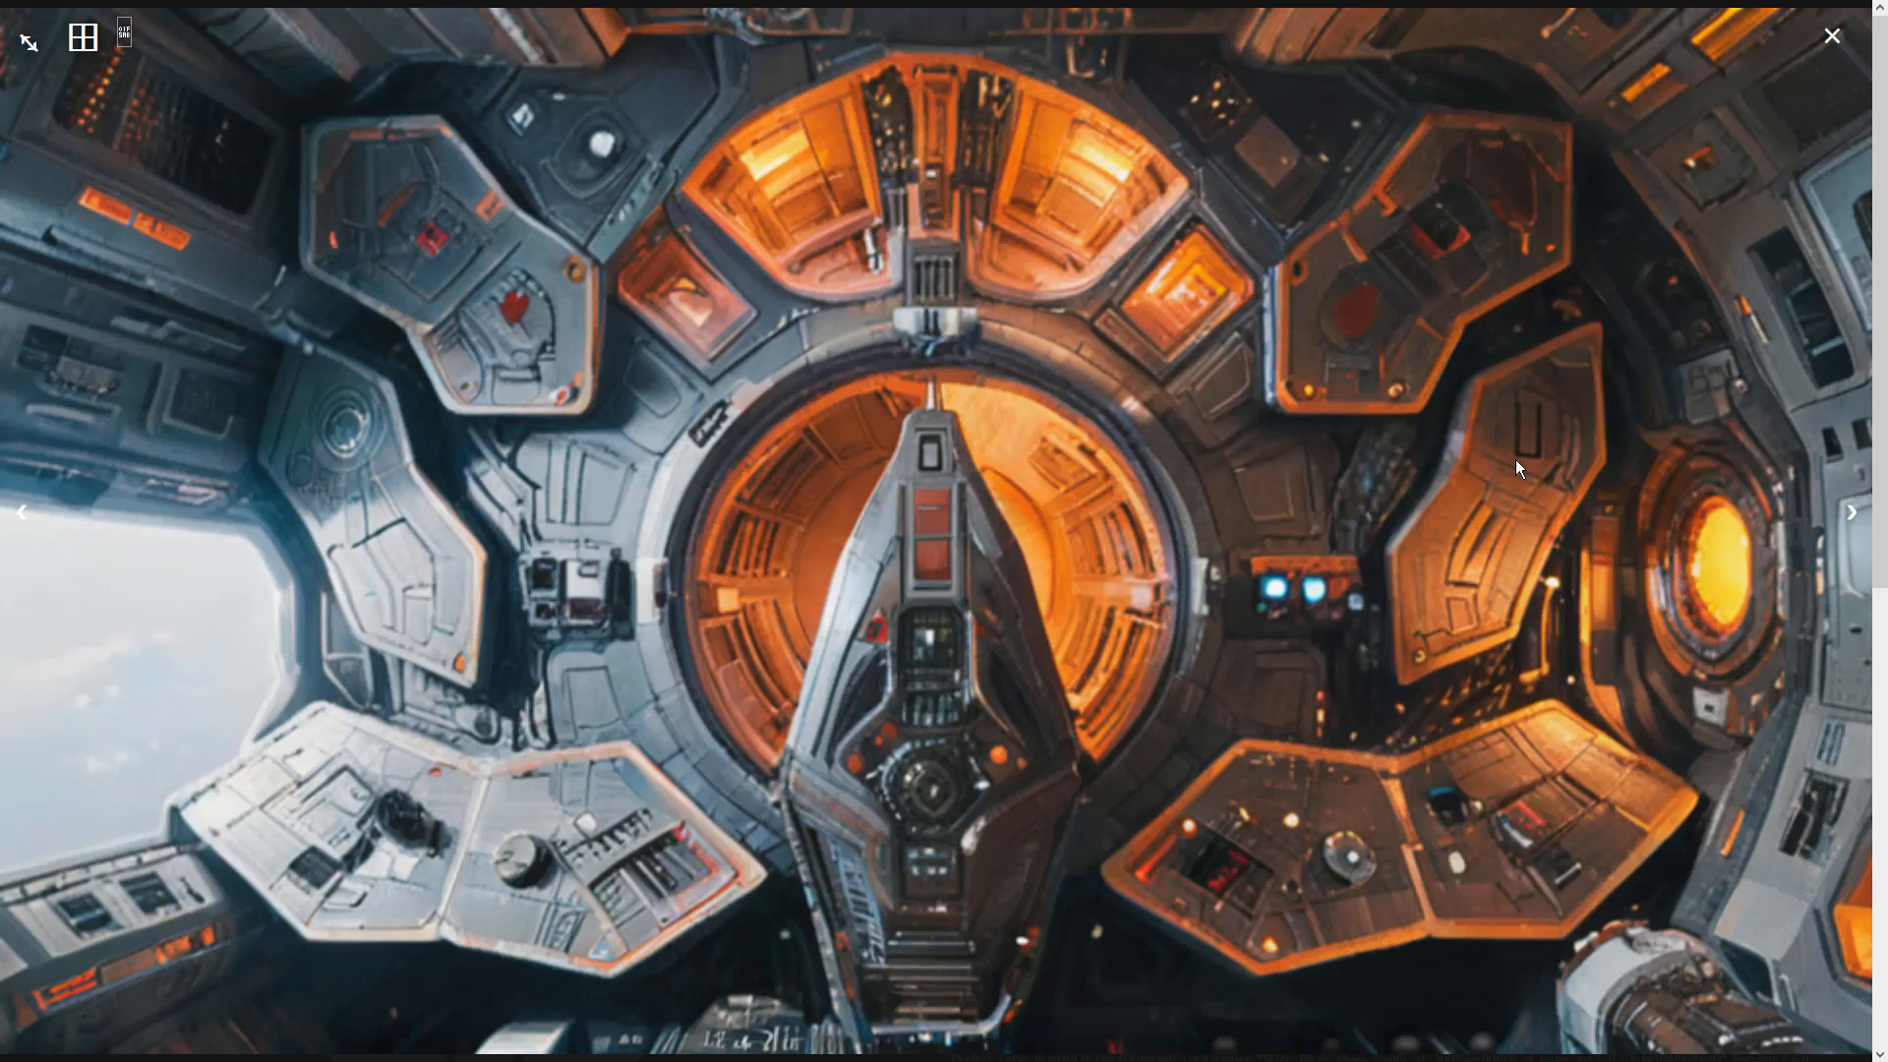
left_click(1514, 459)
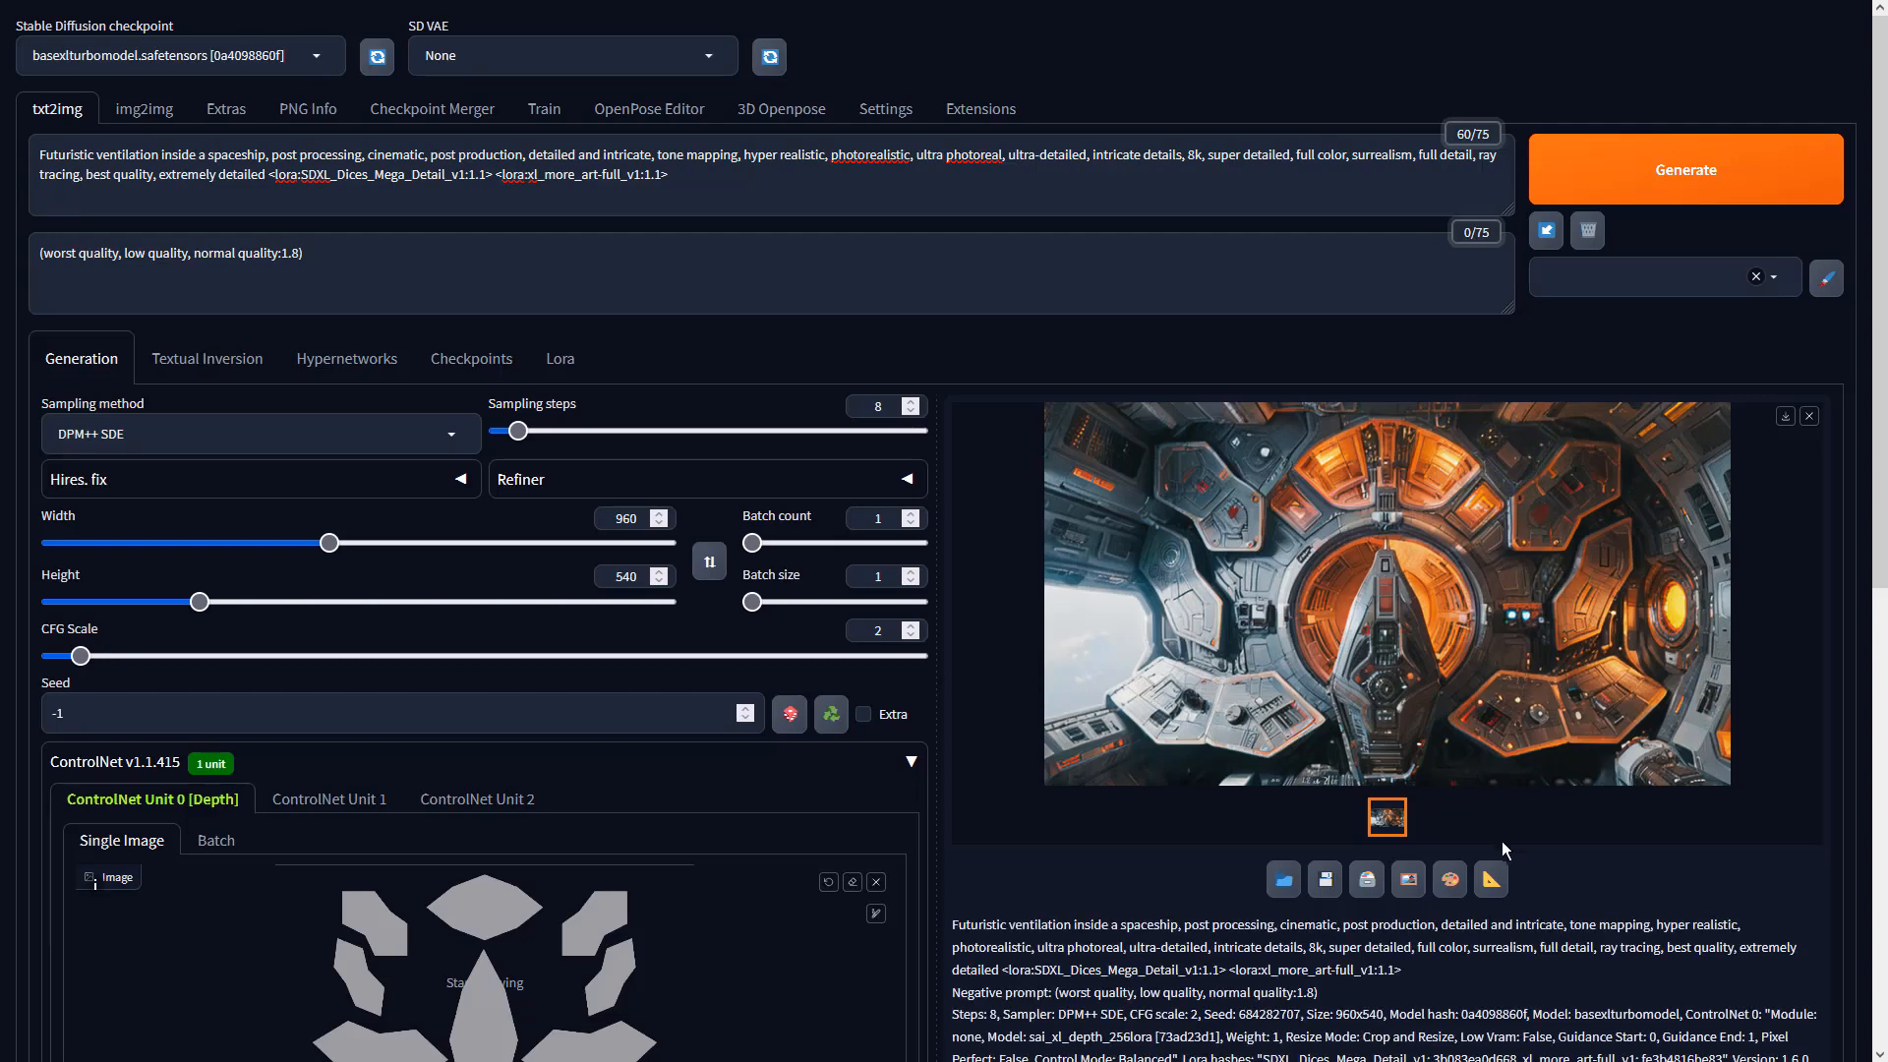
Send the generated image to Extras, process it with 4x-UltraSharp at resize 1, and preview the result at full size.
left_click(1491, 881)
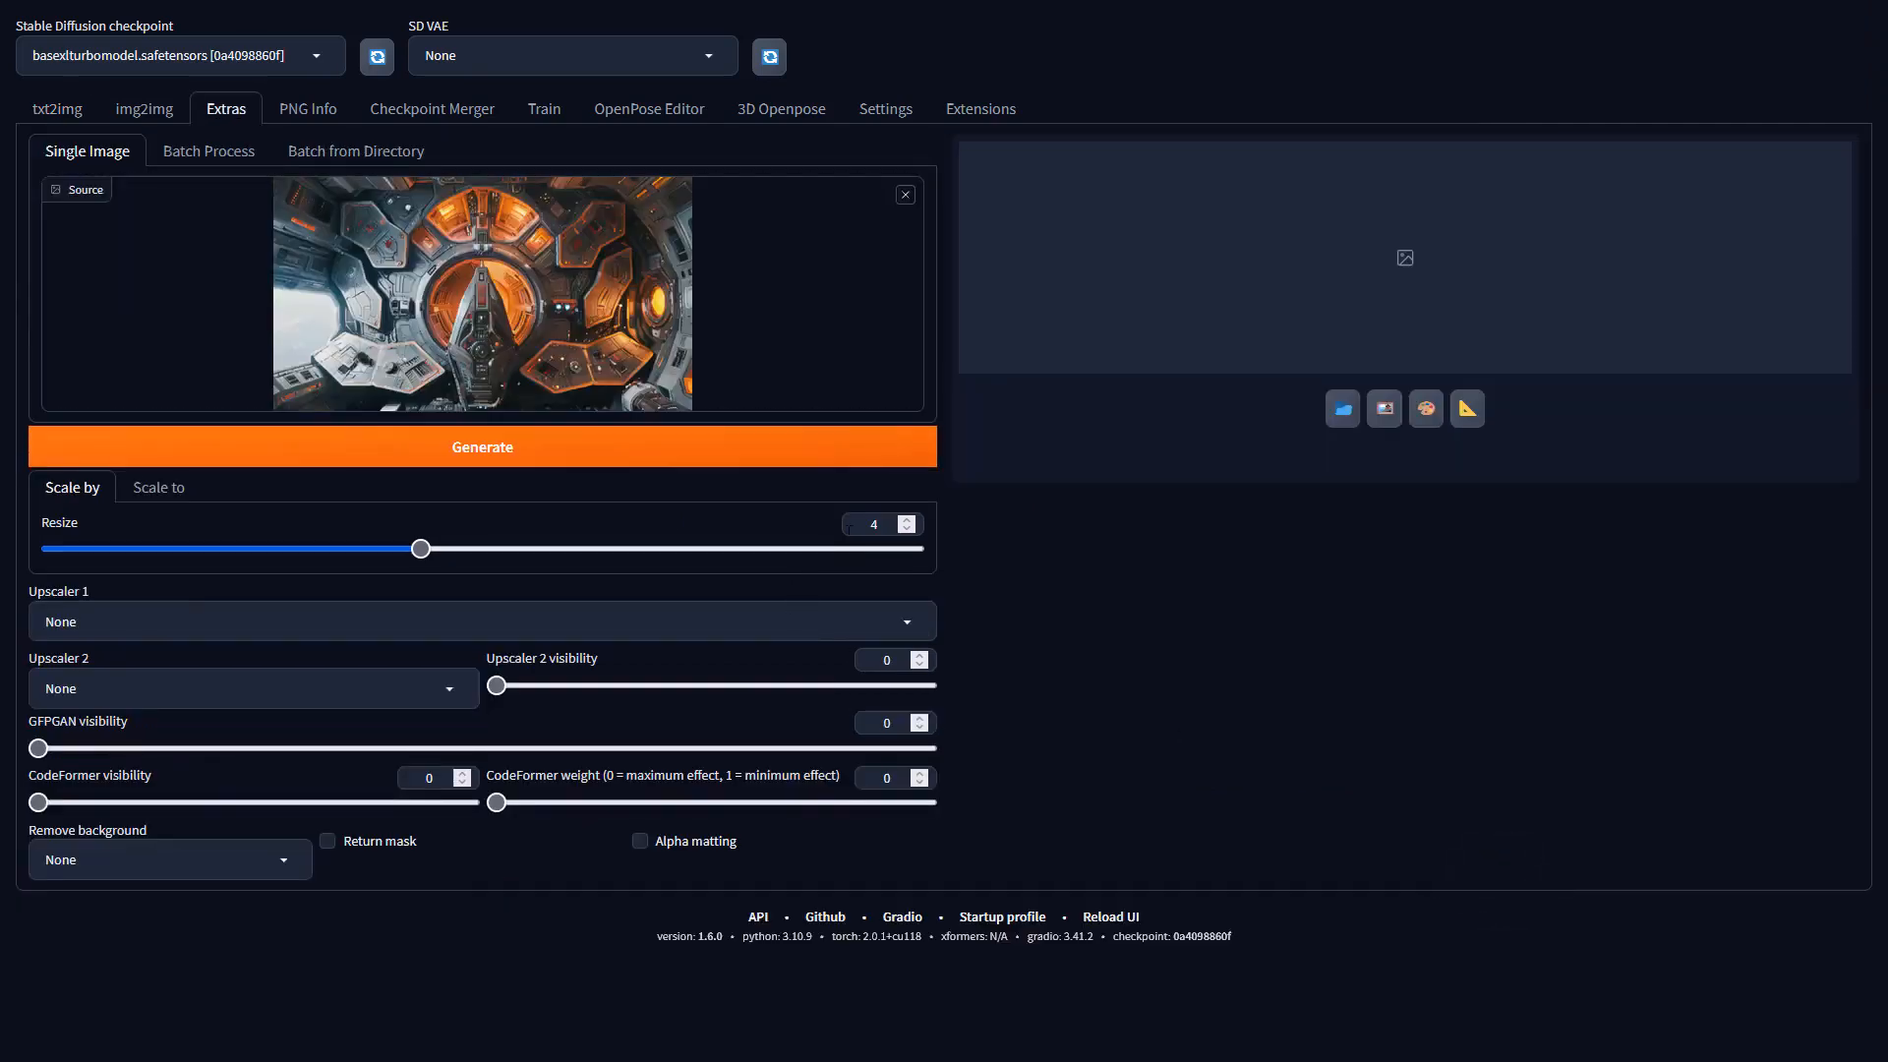
left_click(780, 617)
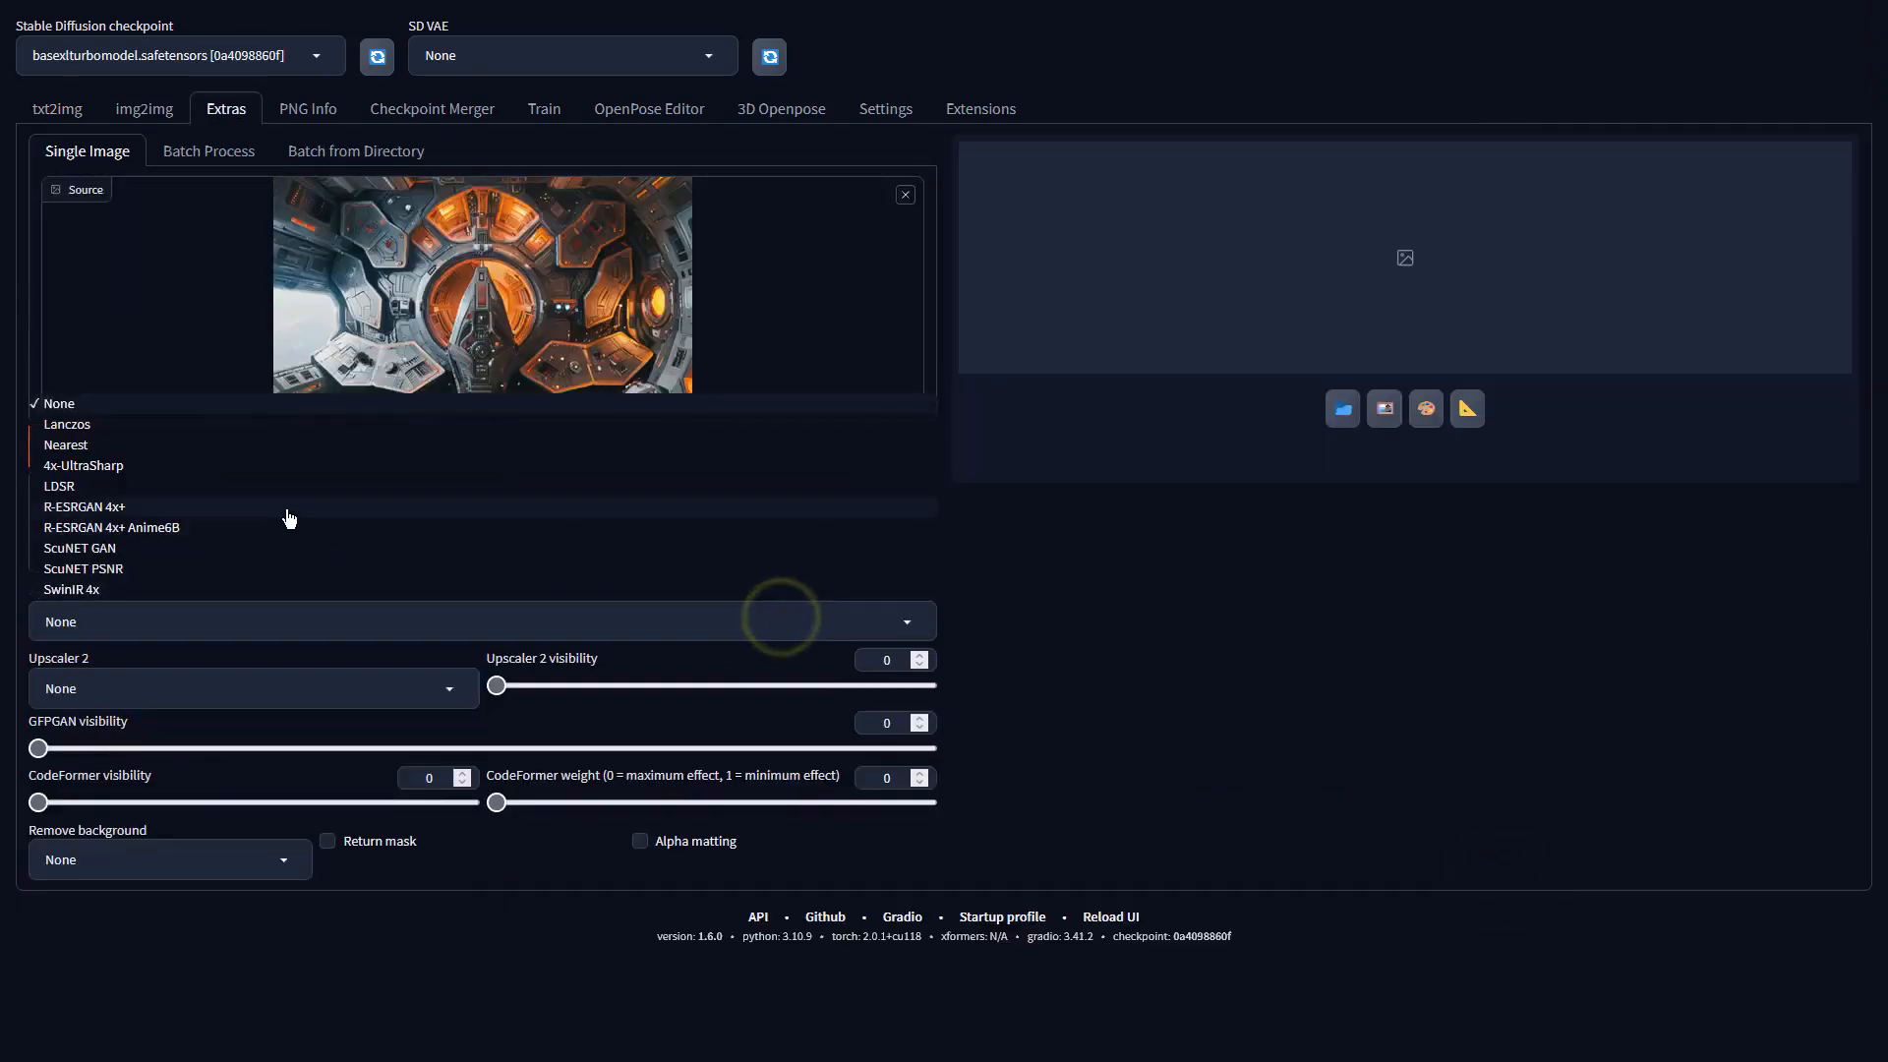
left_click(271, 467)
left_click(463, 450)
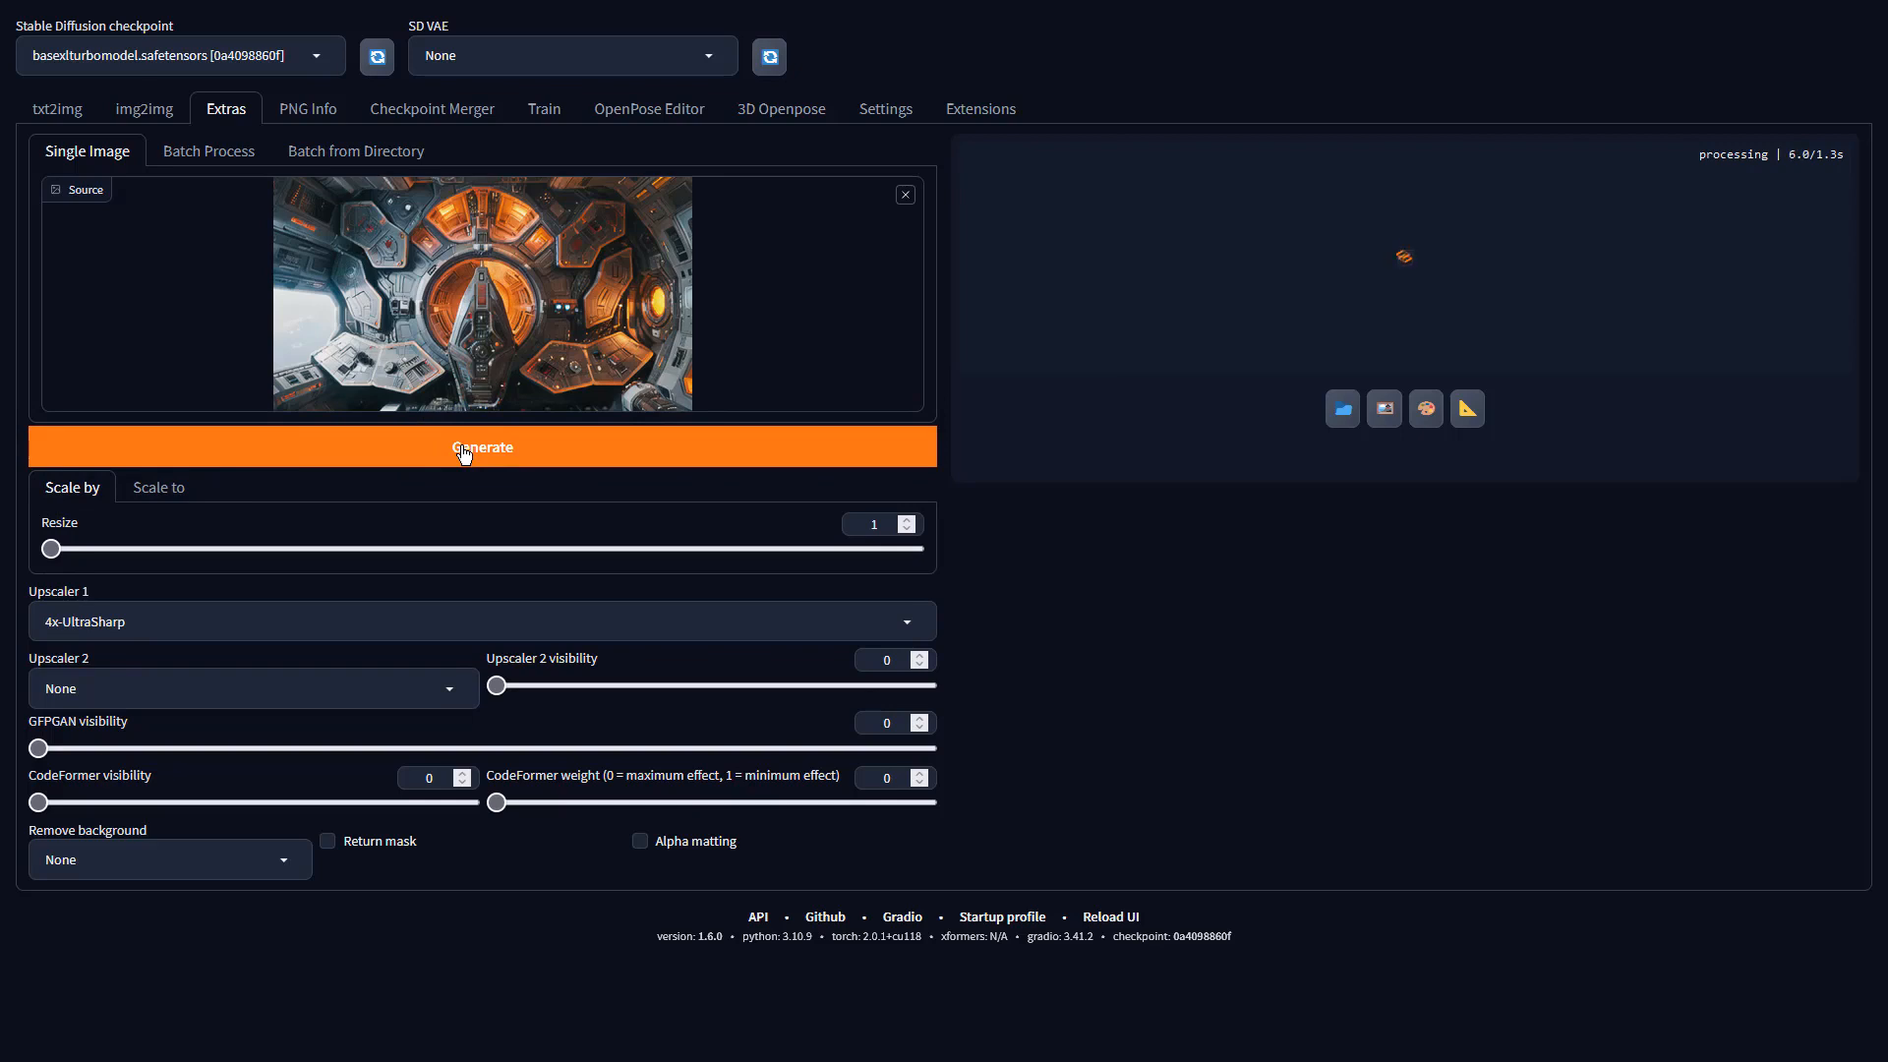
left_click(1398, 384)
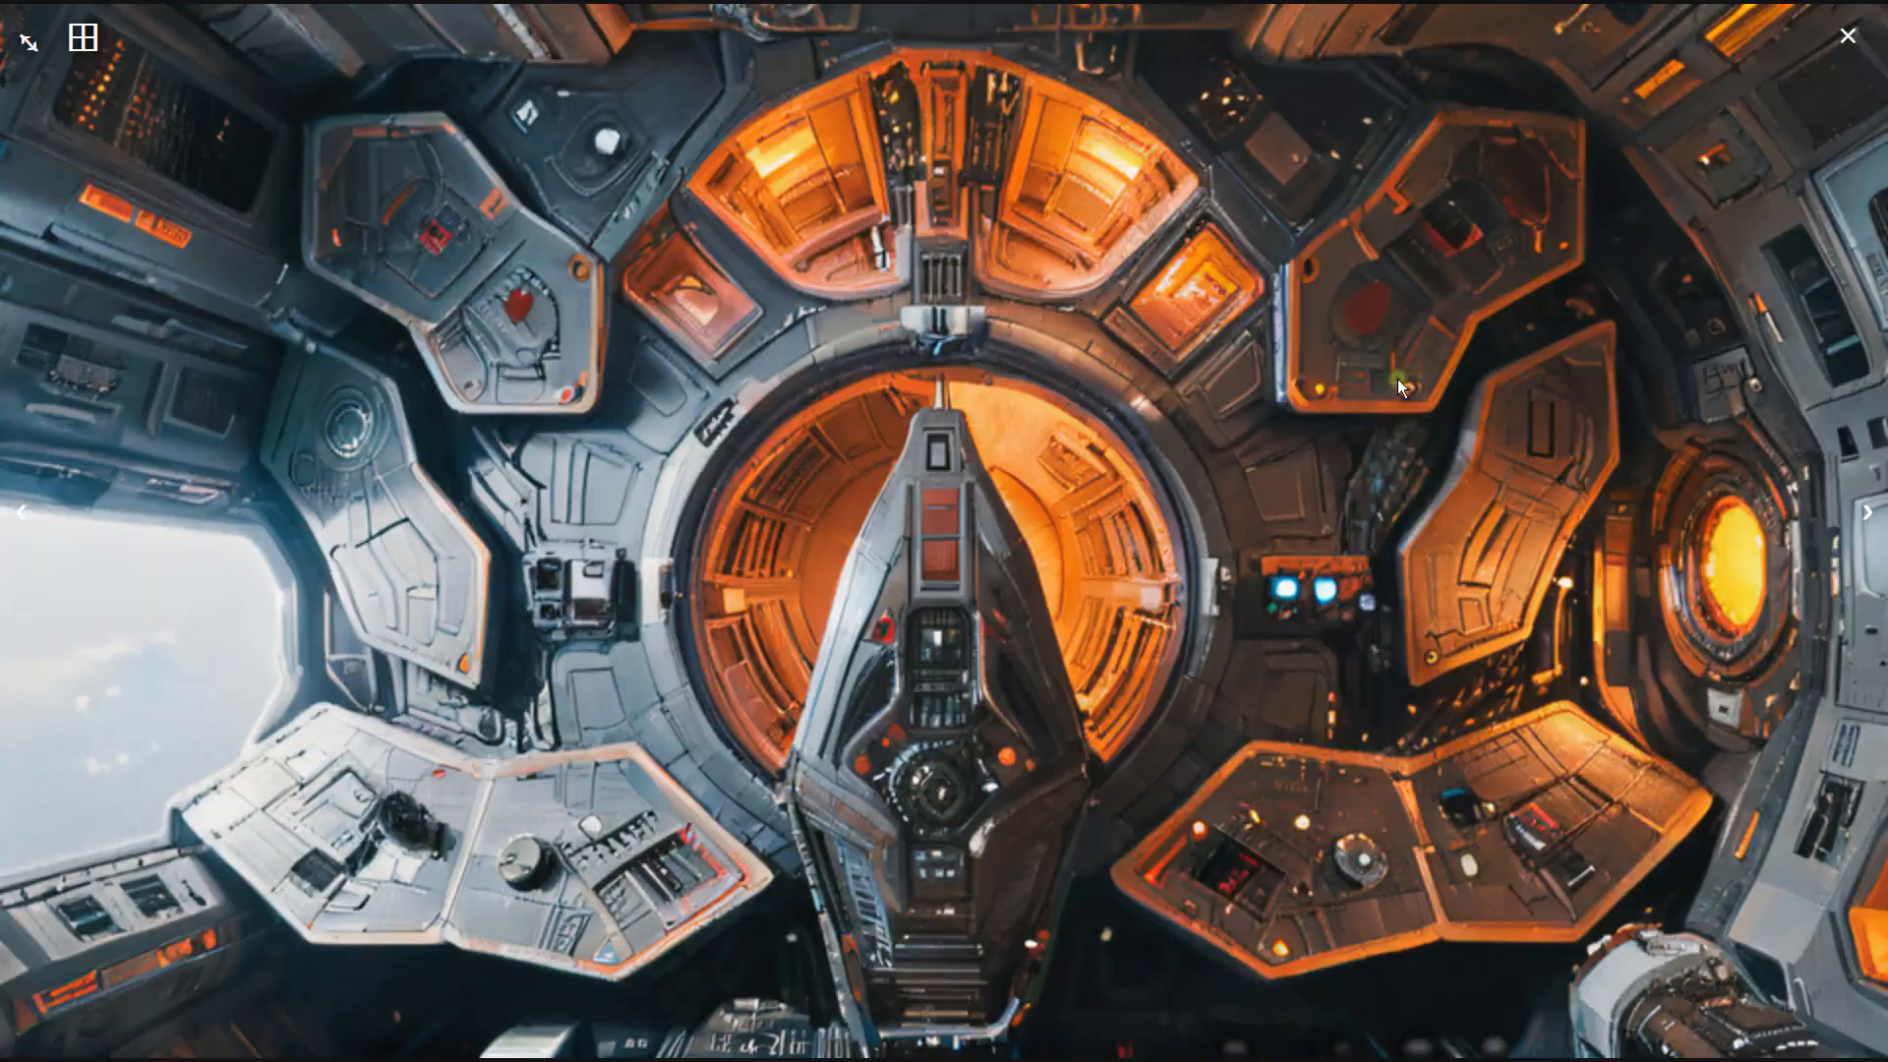
left_click(1398, 382)
Return to the txt2img result, preview it at full size and send it to img2img.
left_click(57, 108)
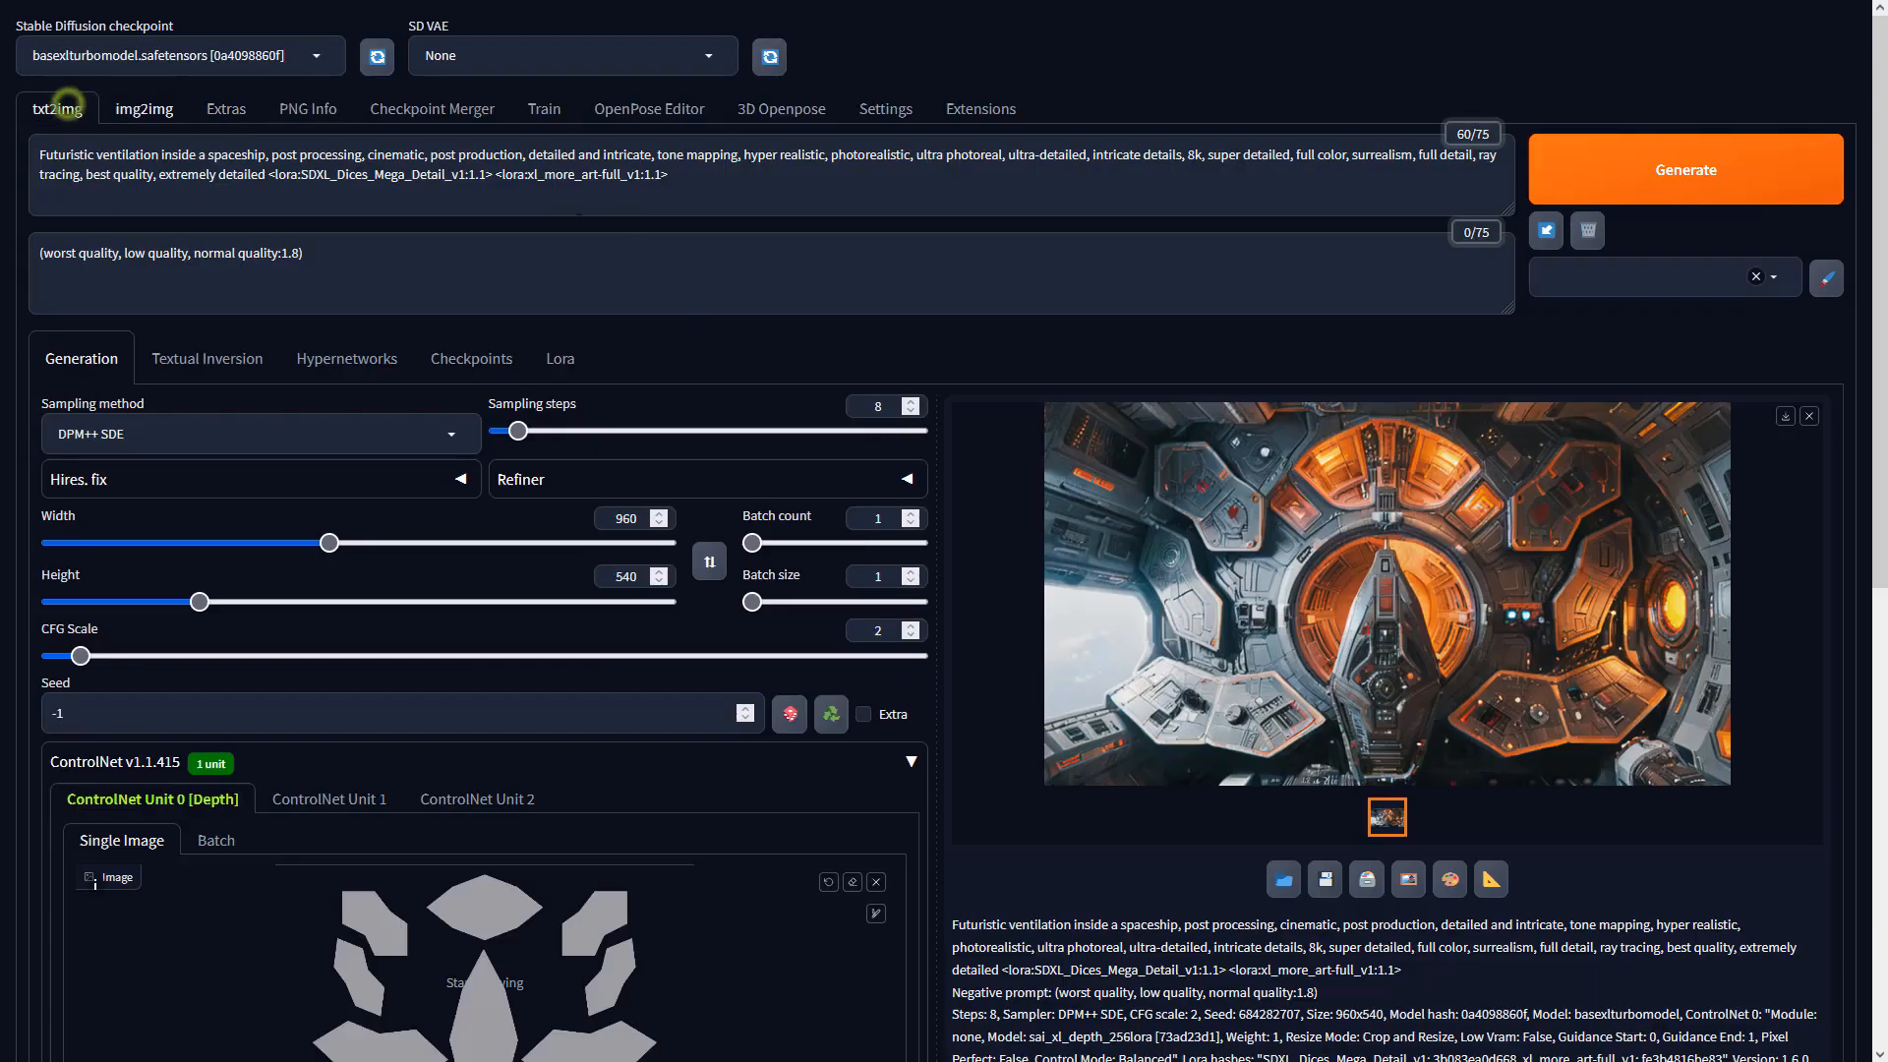
left_click(1416, 678)
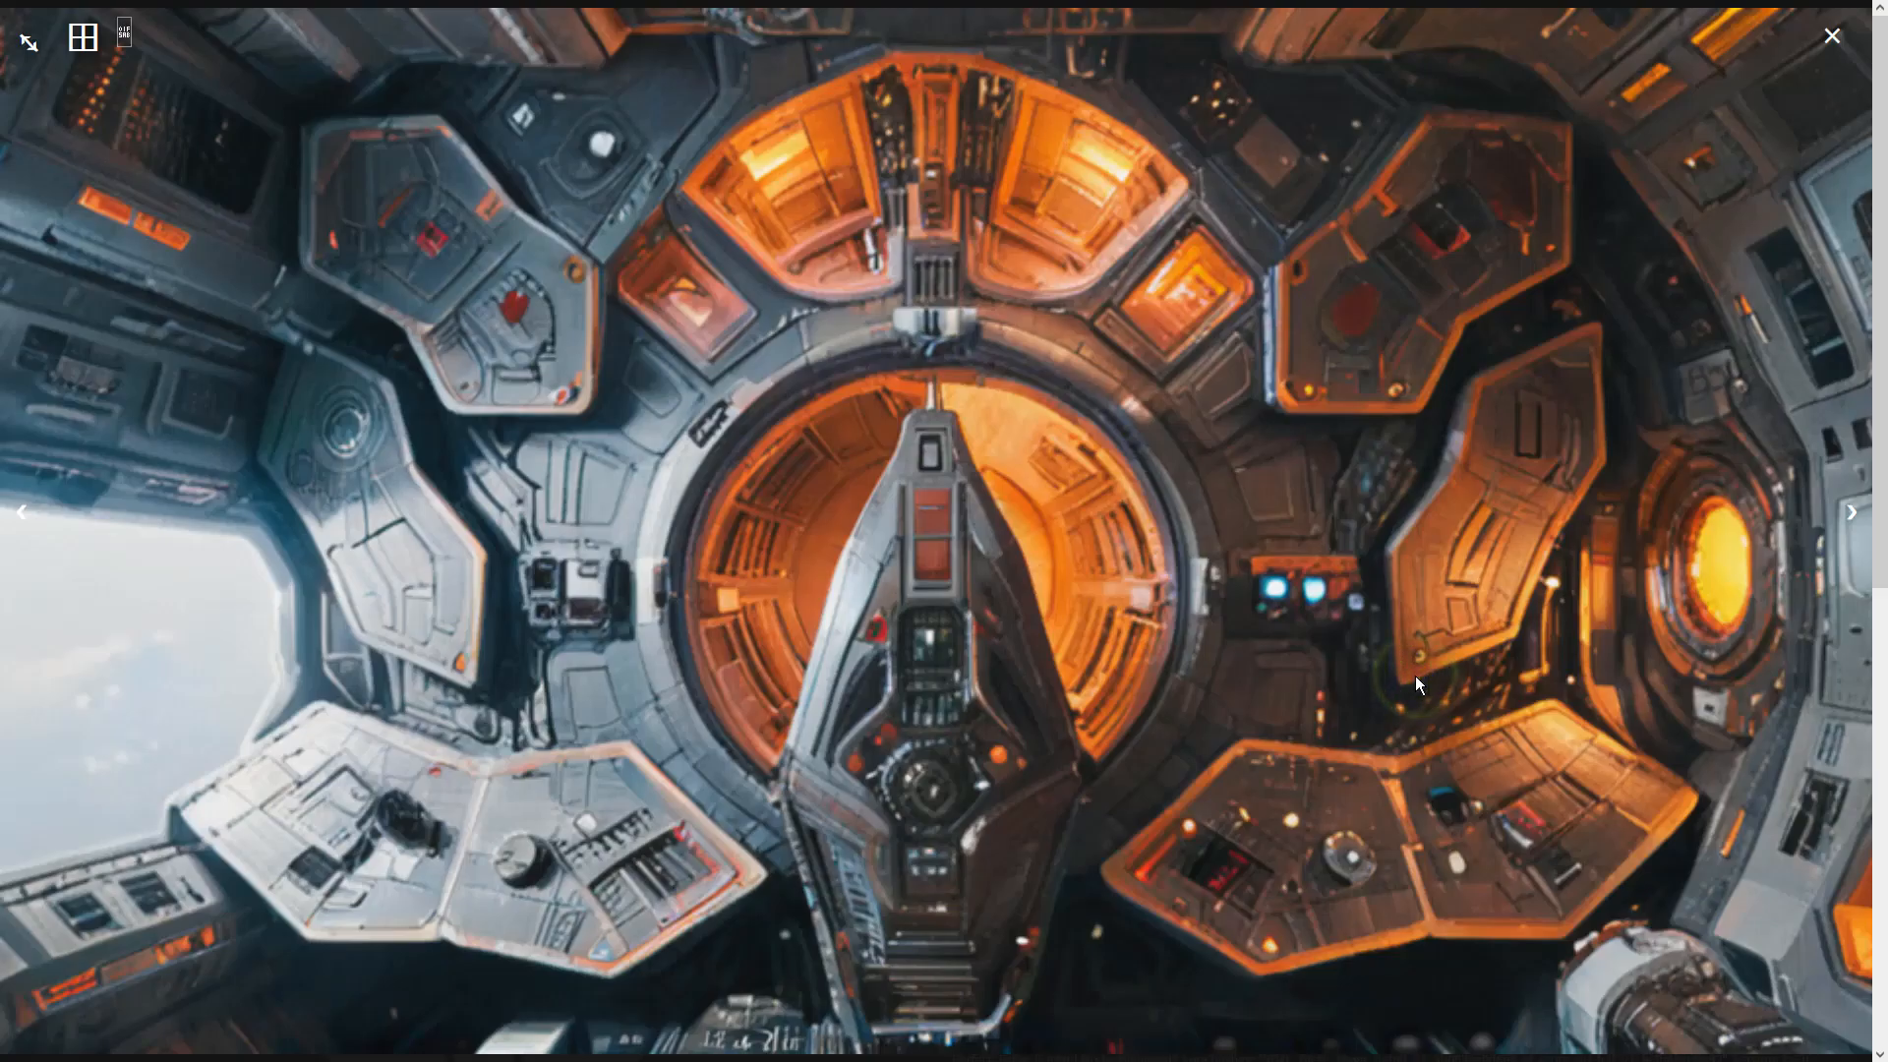
left_click(1413, 676)
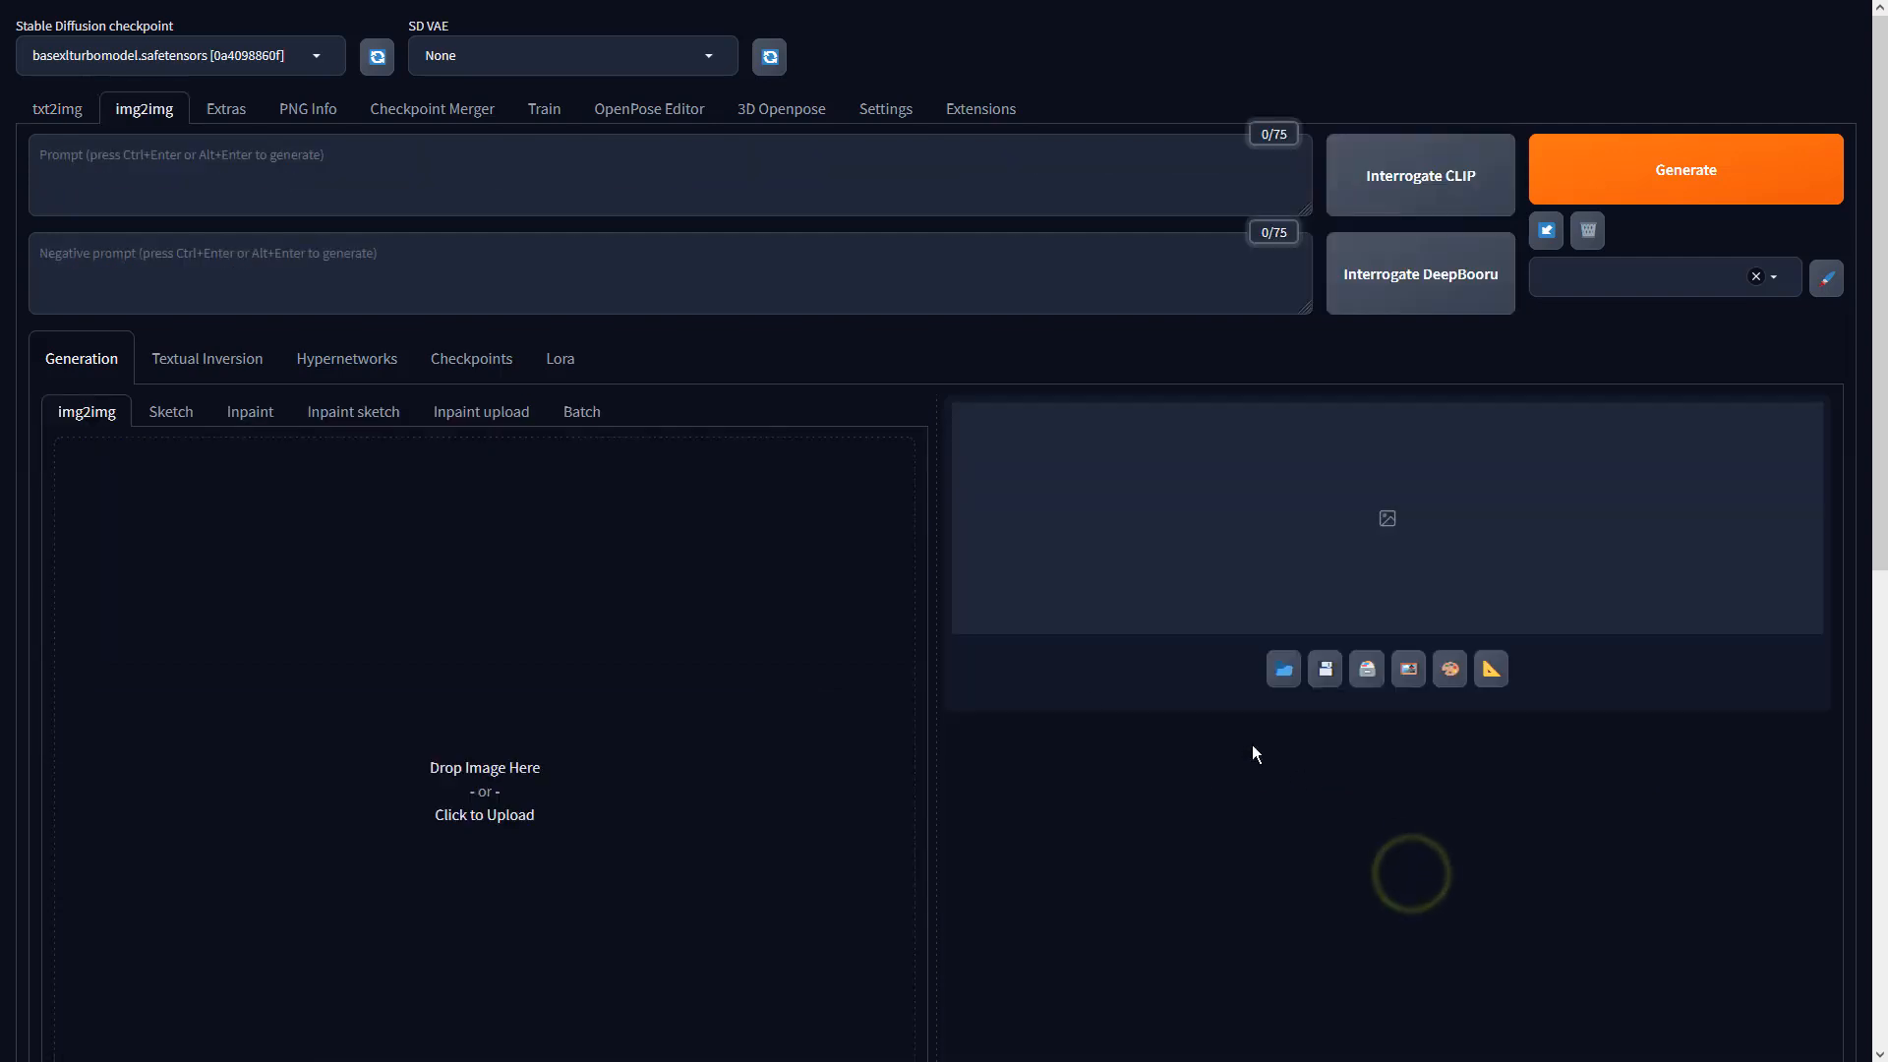
Set the img2img sampling method to DPM++ SDE, keeping 8 sampling steps.
scroll(568, 700, "down", 7)
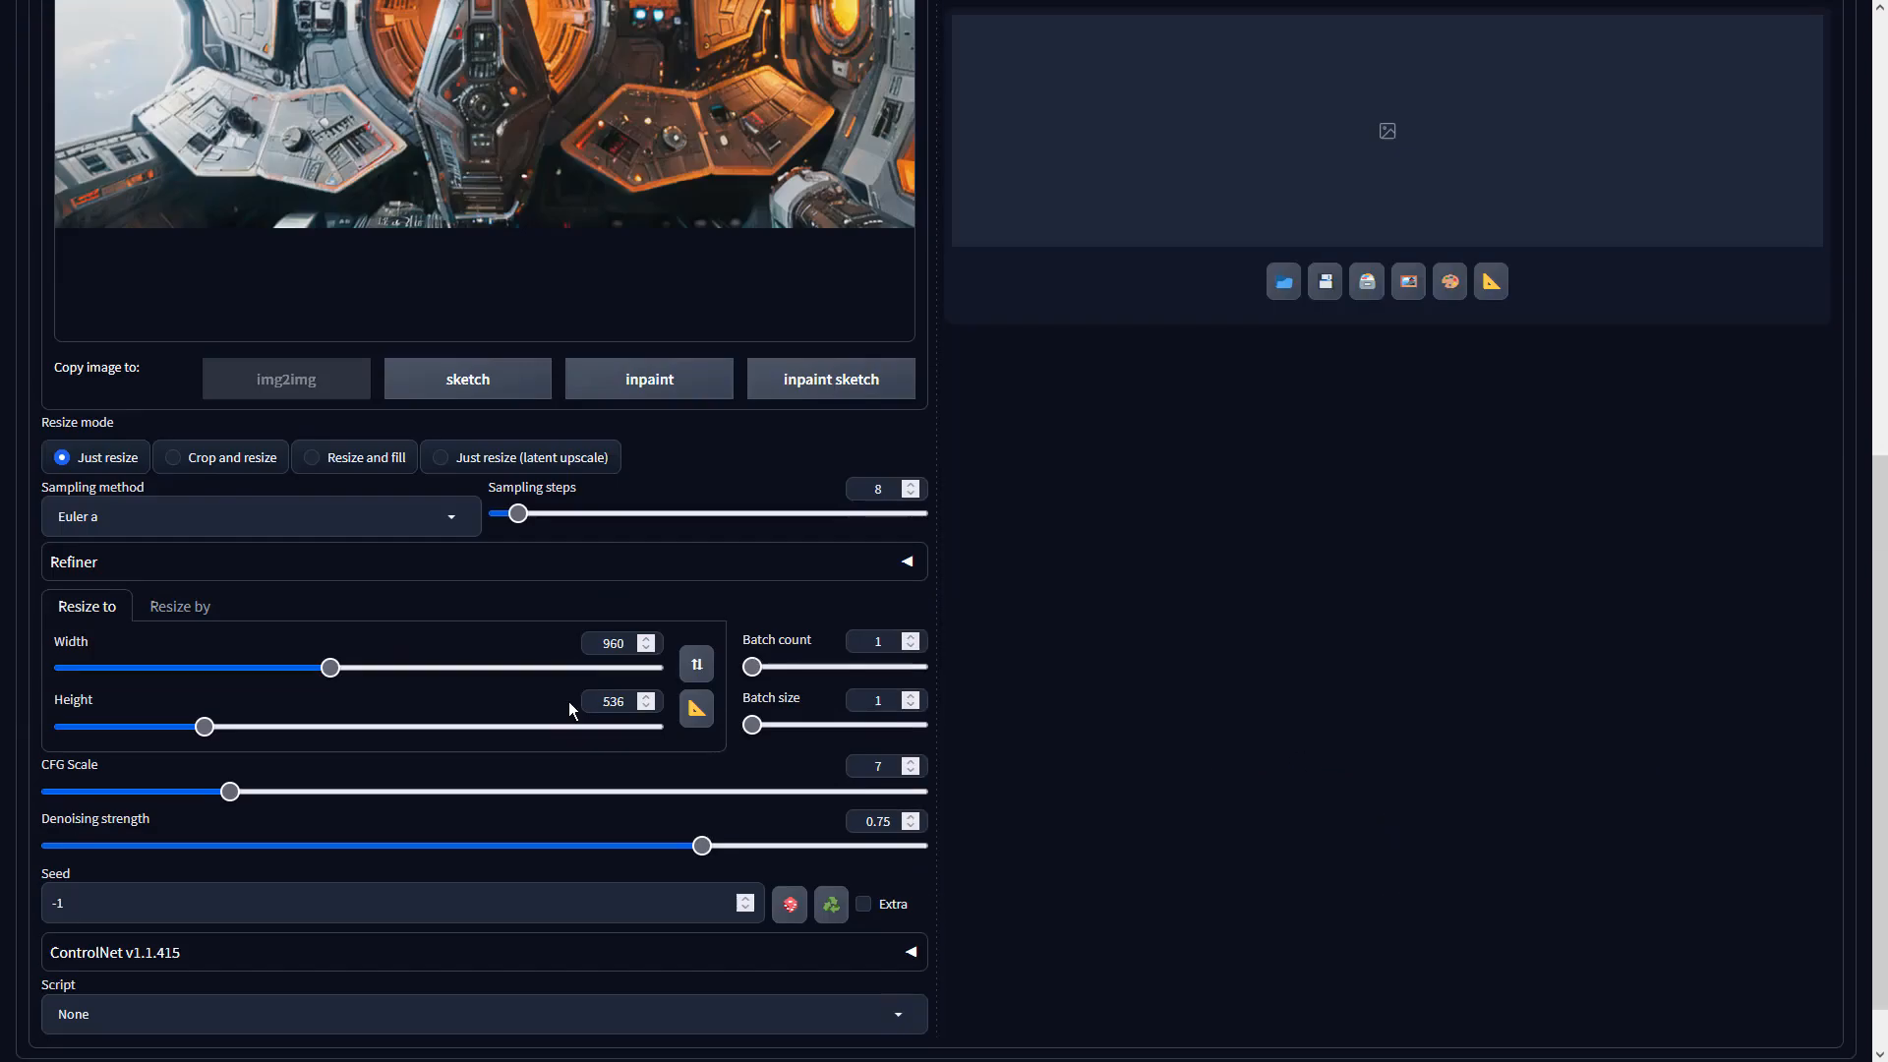
left_click(209, 531)
left_click(82, 211)
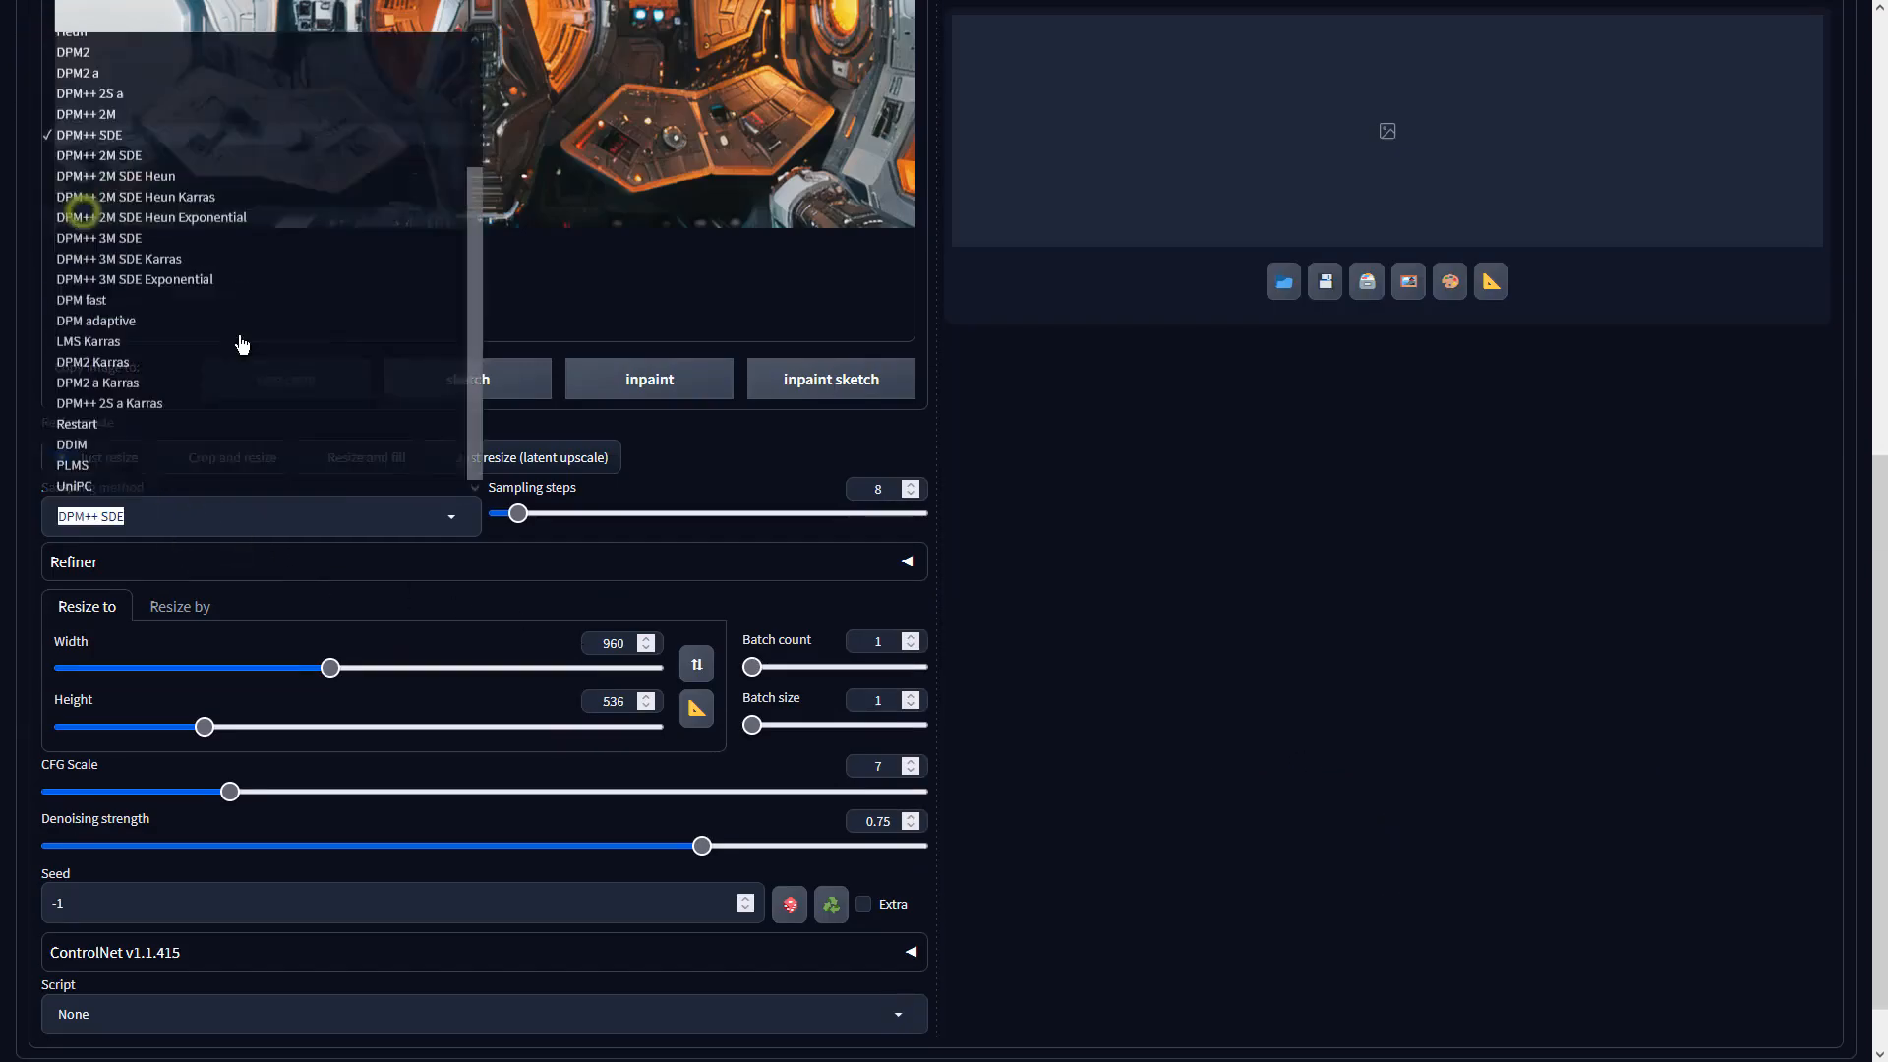
left_click(883, 488)
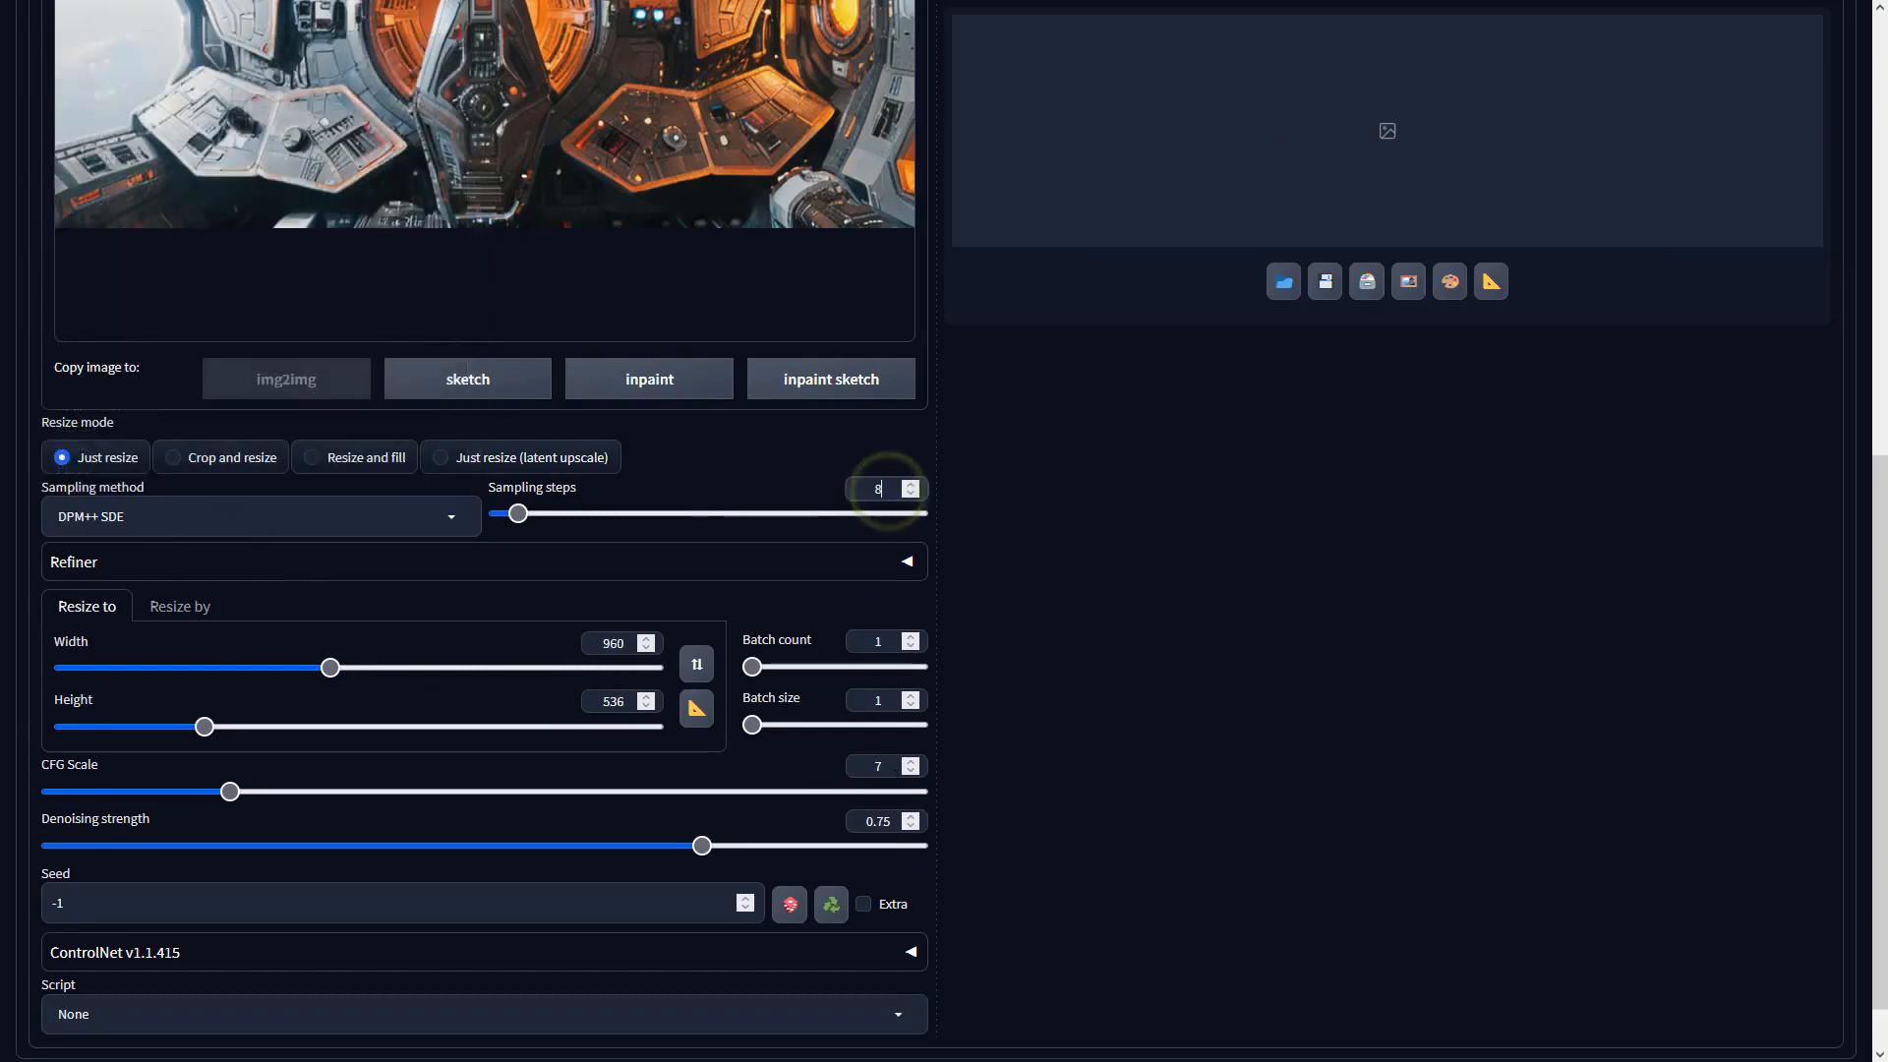
Set the CFG Scale to 2 and the batch count to 4, and generate the img2img variations.
double_click(878, 766)
type("2")
left_click(1079, 734)
double_click(878, 640)
type("4")
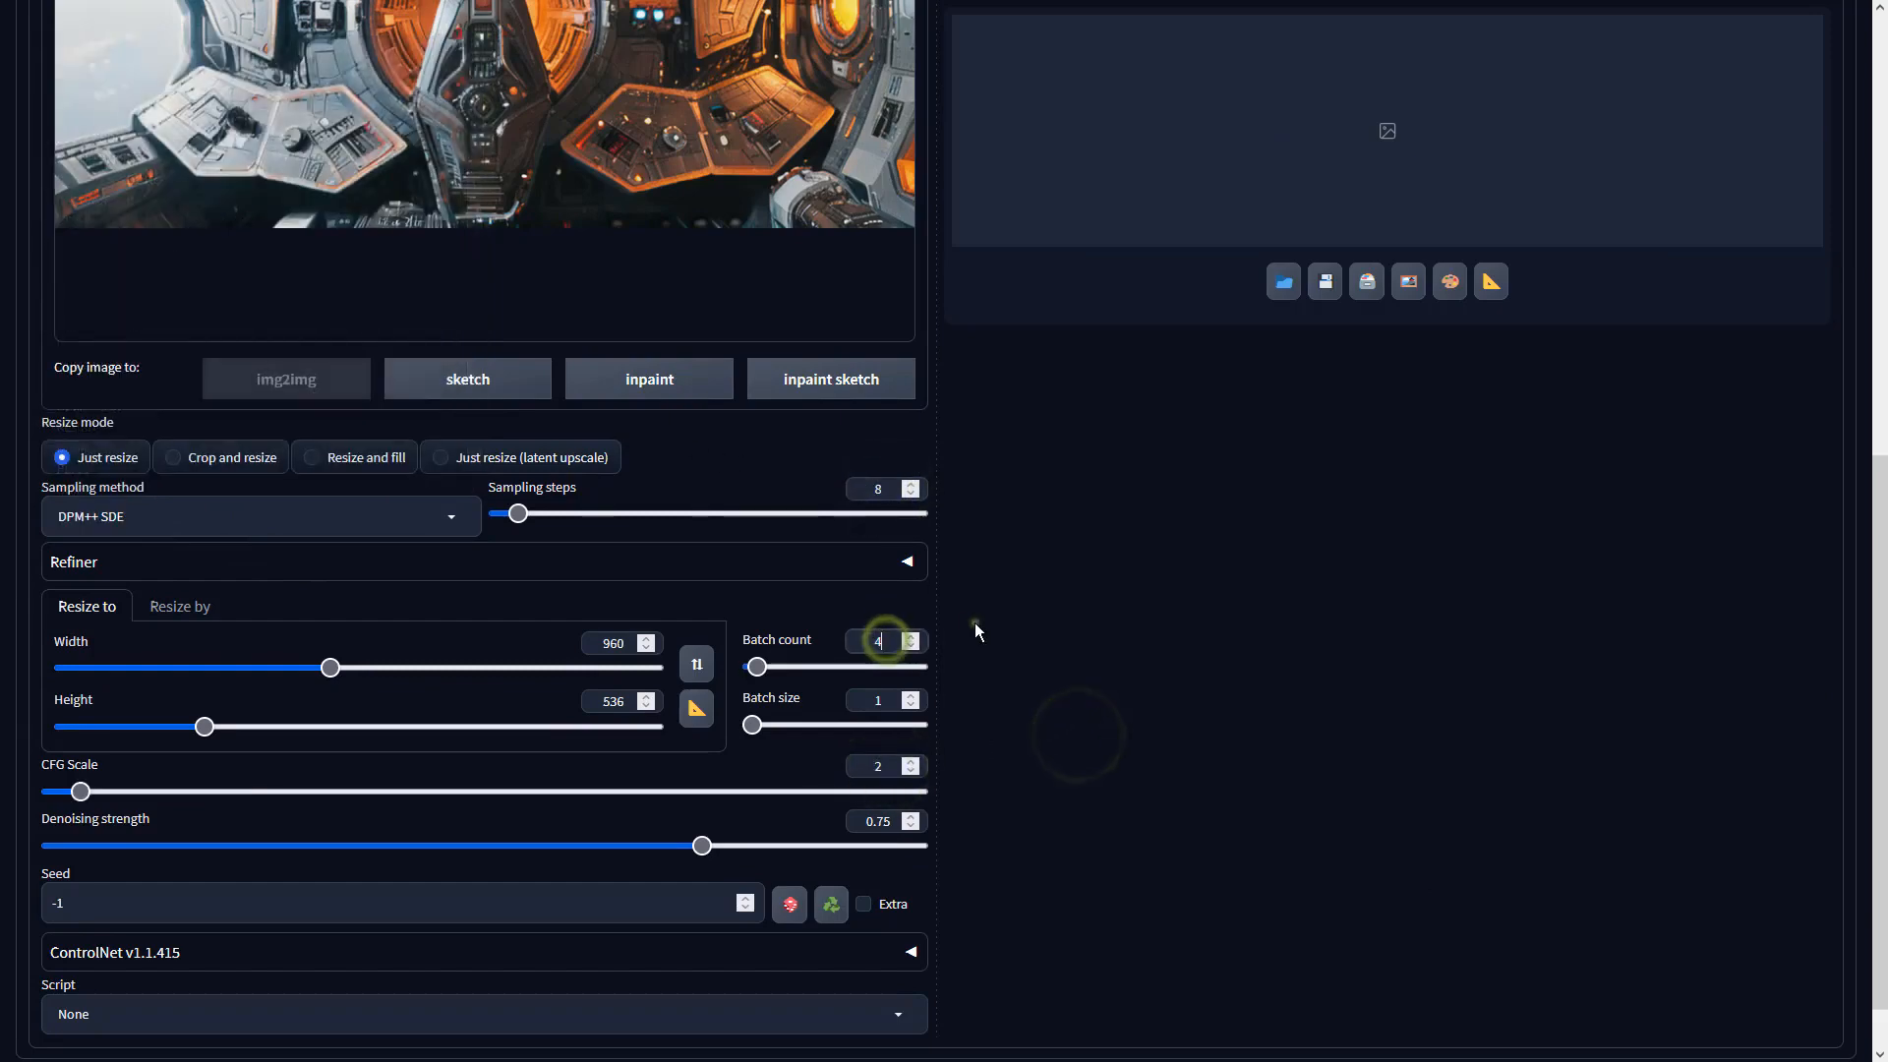
left_click(976, 623)
scroll(1026, 668, "up", 8)
left_click(1574, 173)
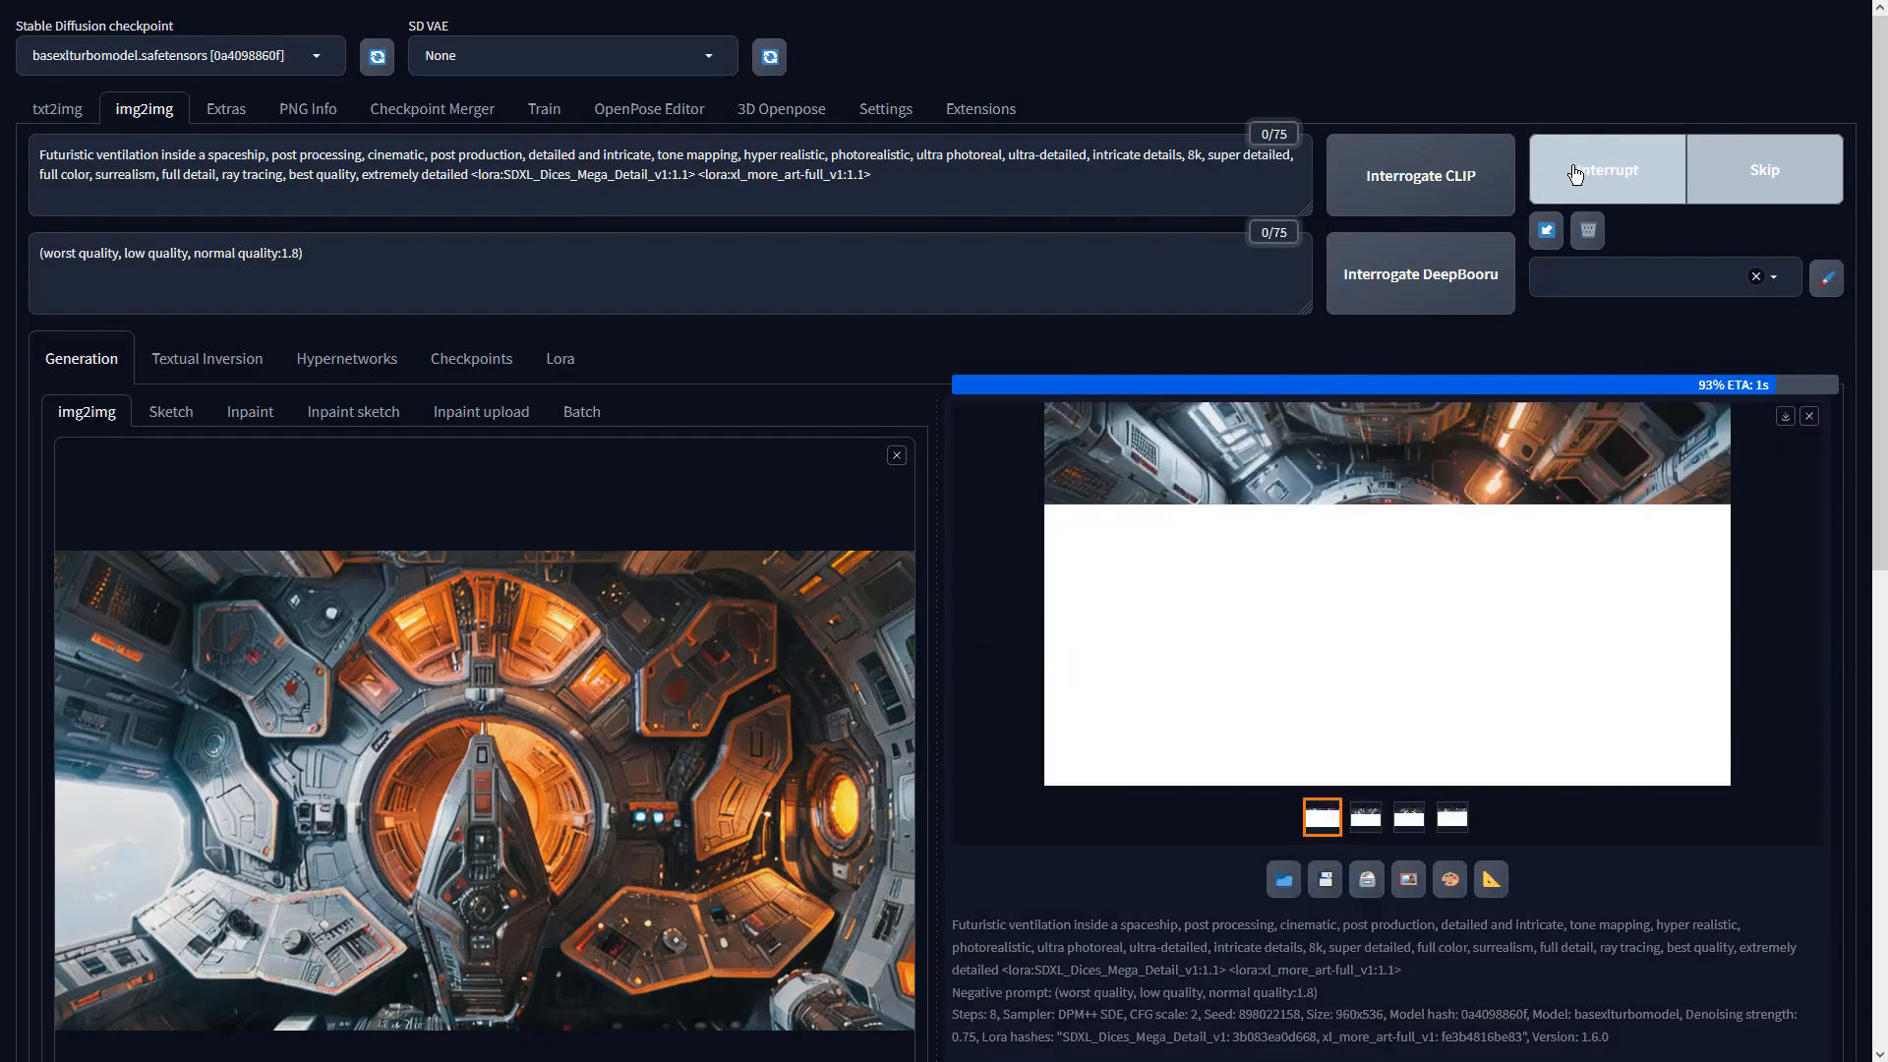
Browse the img2img variations at full size and choose the one with the glowing blue hub.
left_click(1563, 464)
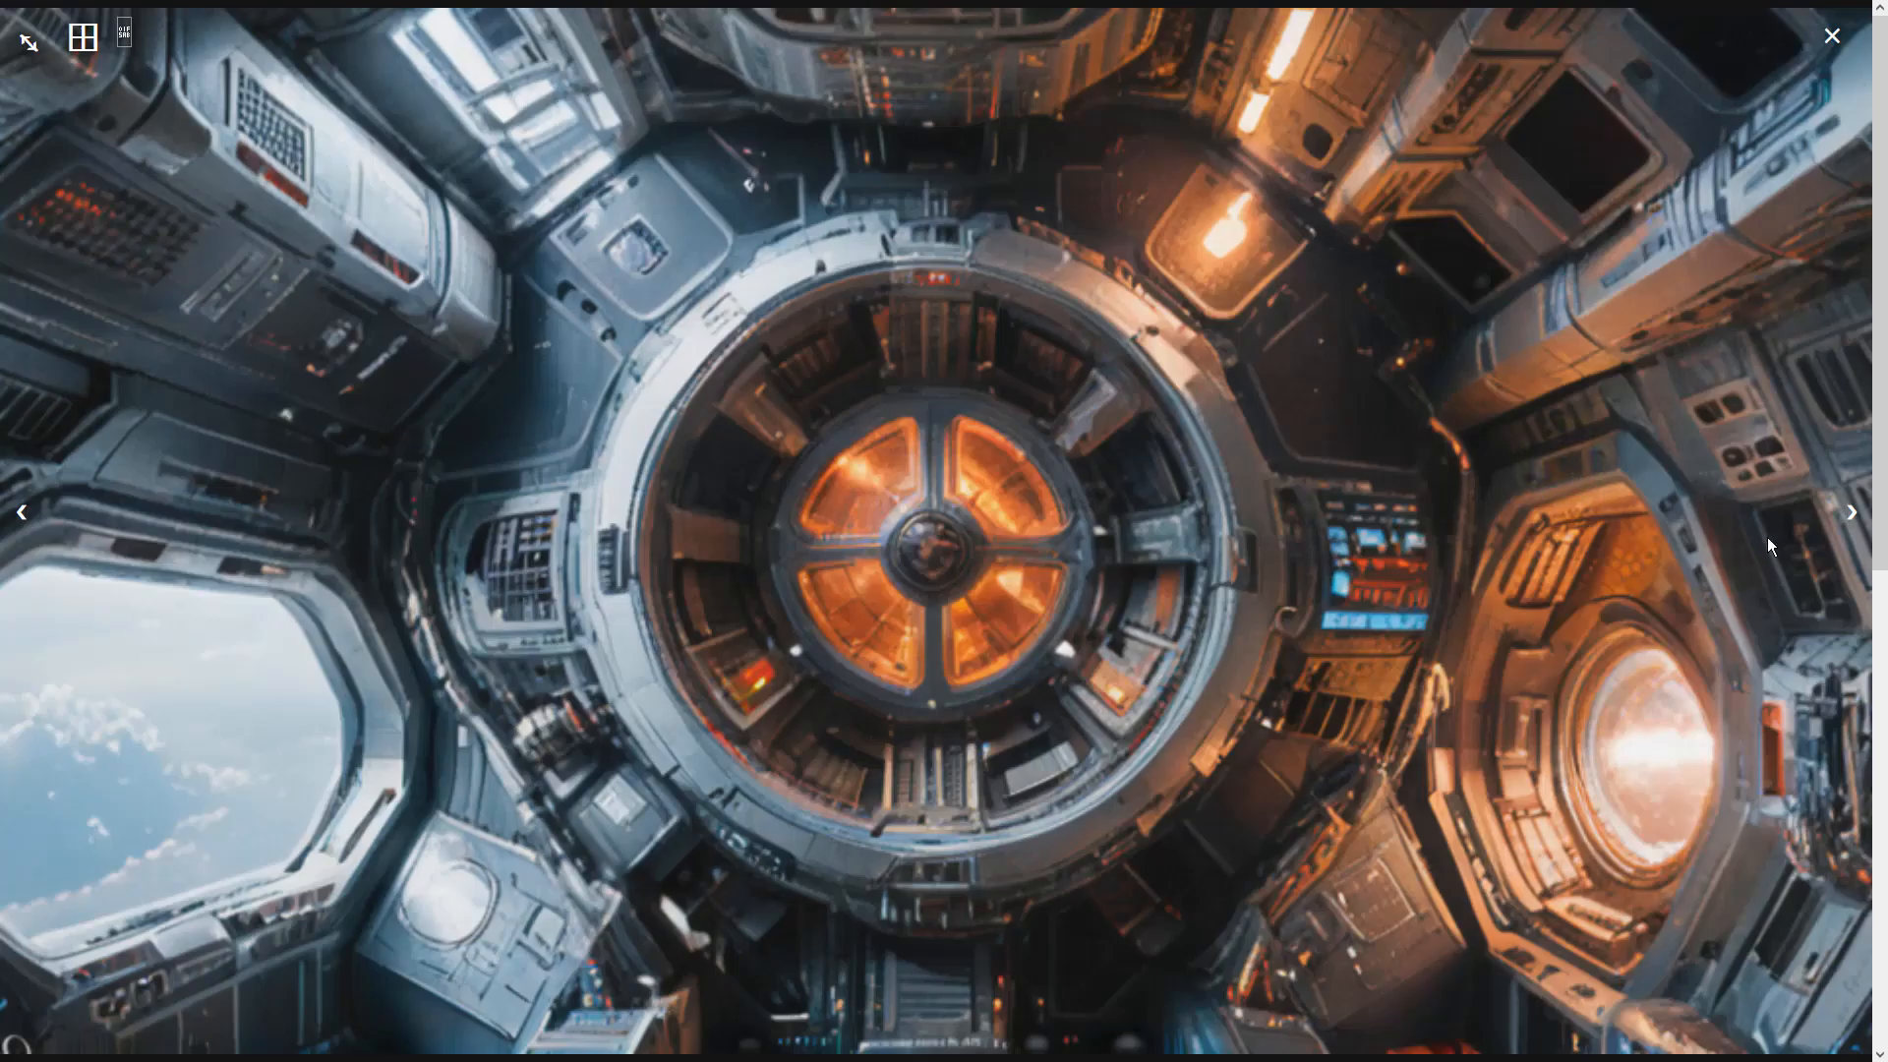
left_click(1852, 513)
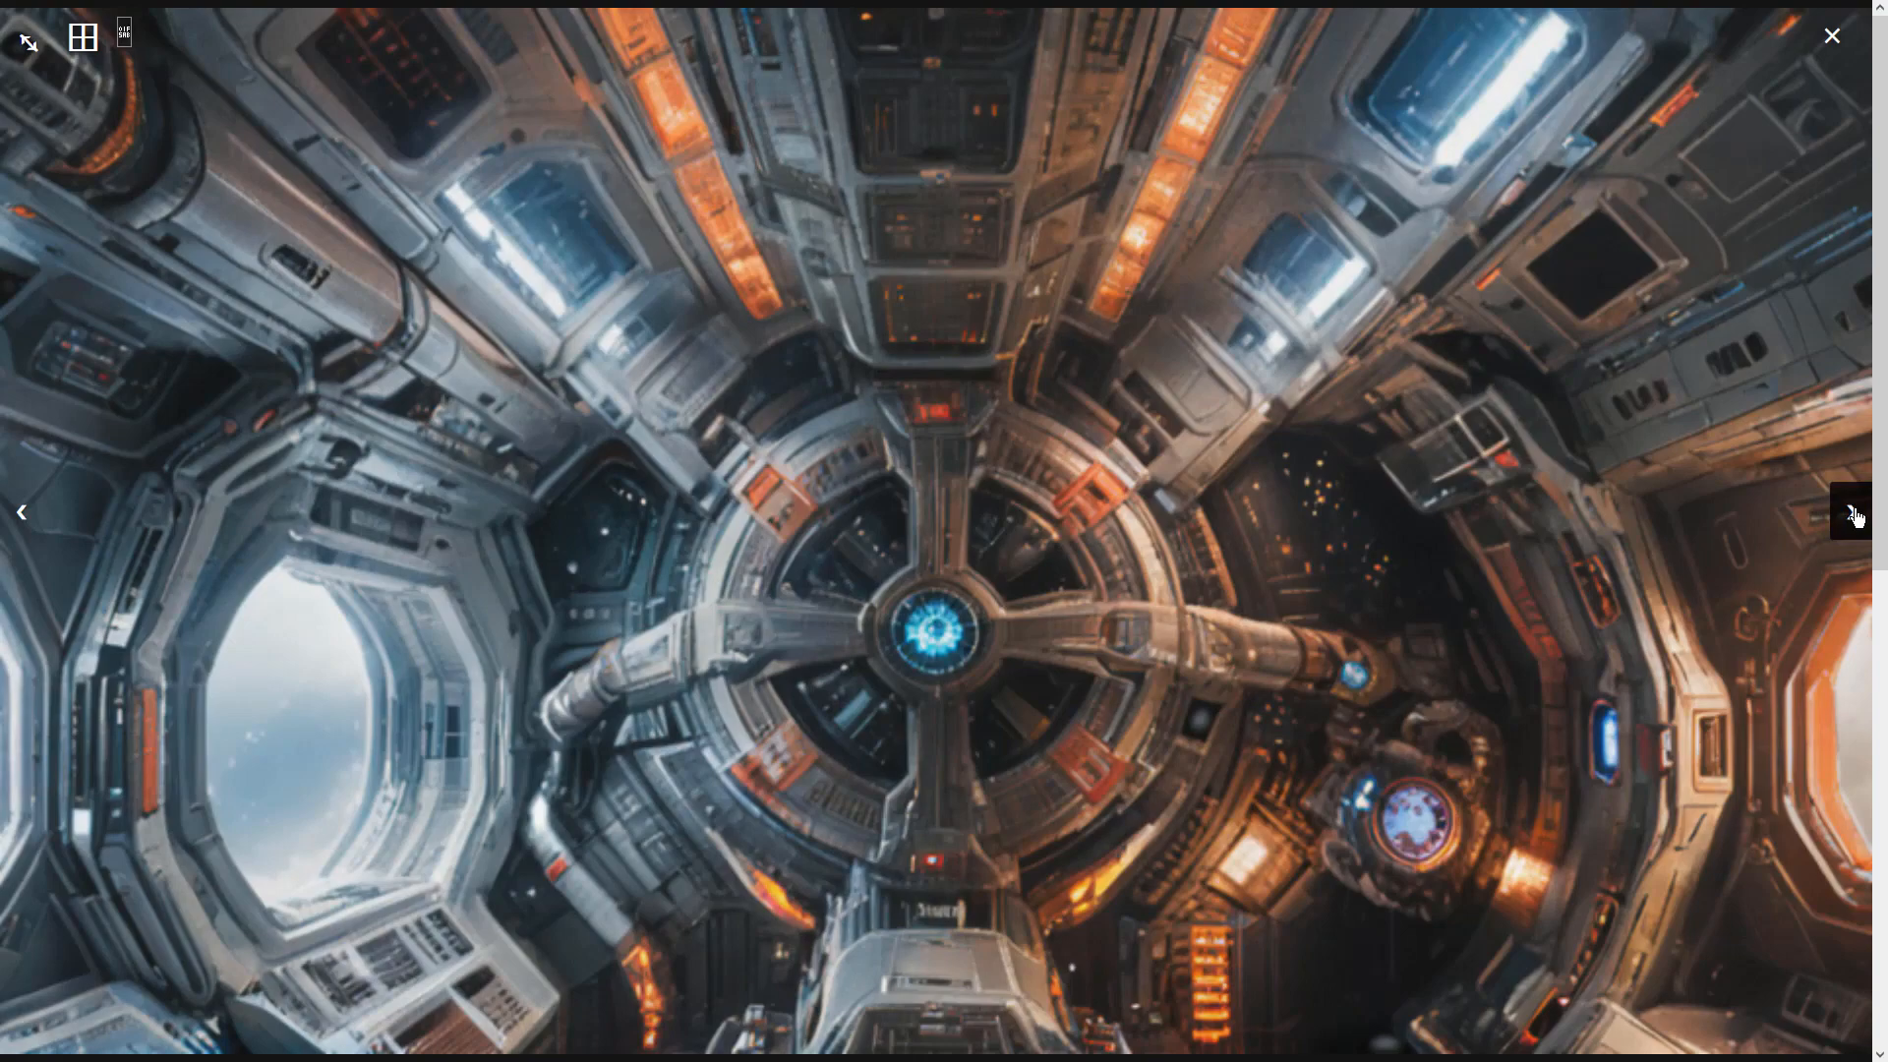
left_click(1852, 513)
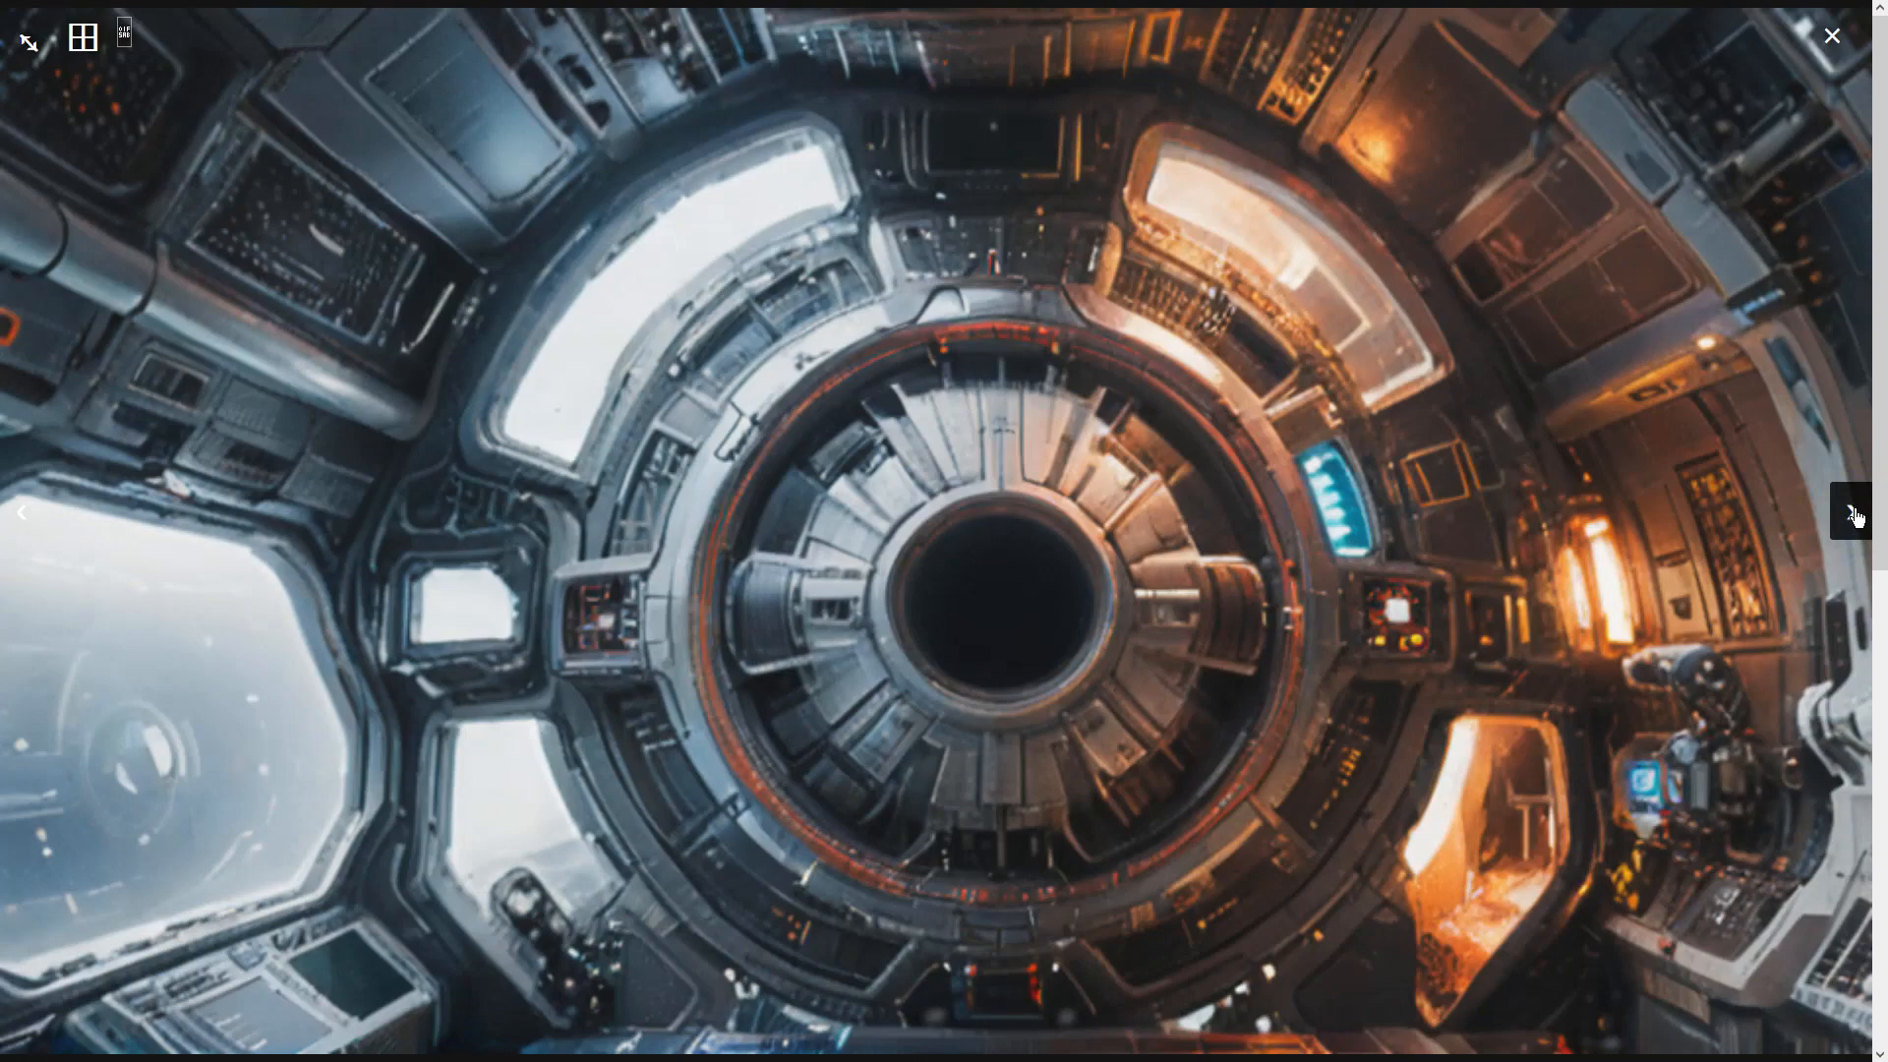
left_click(1852, 513)
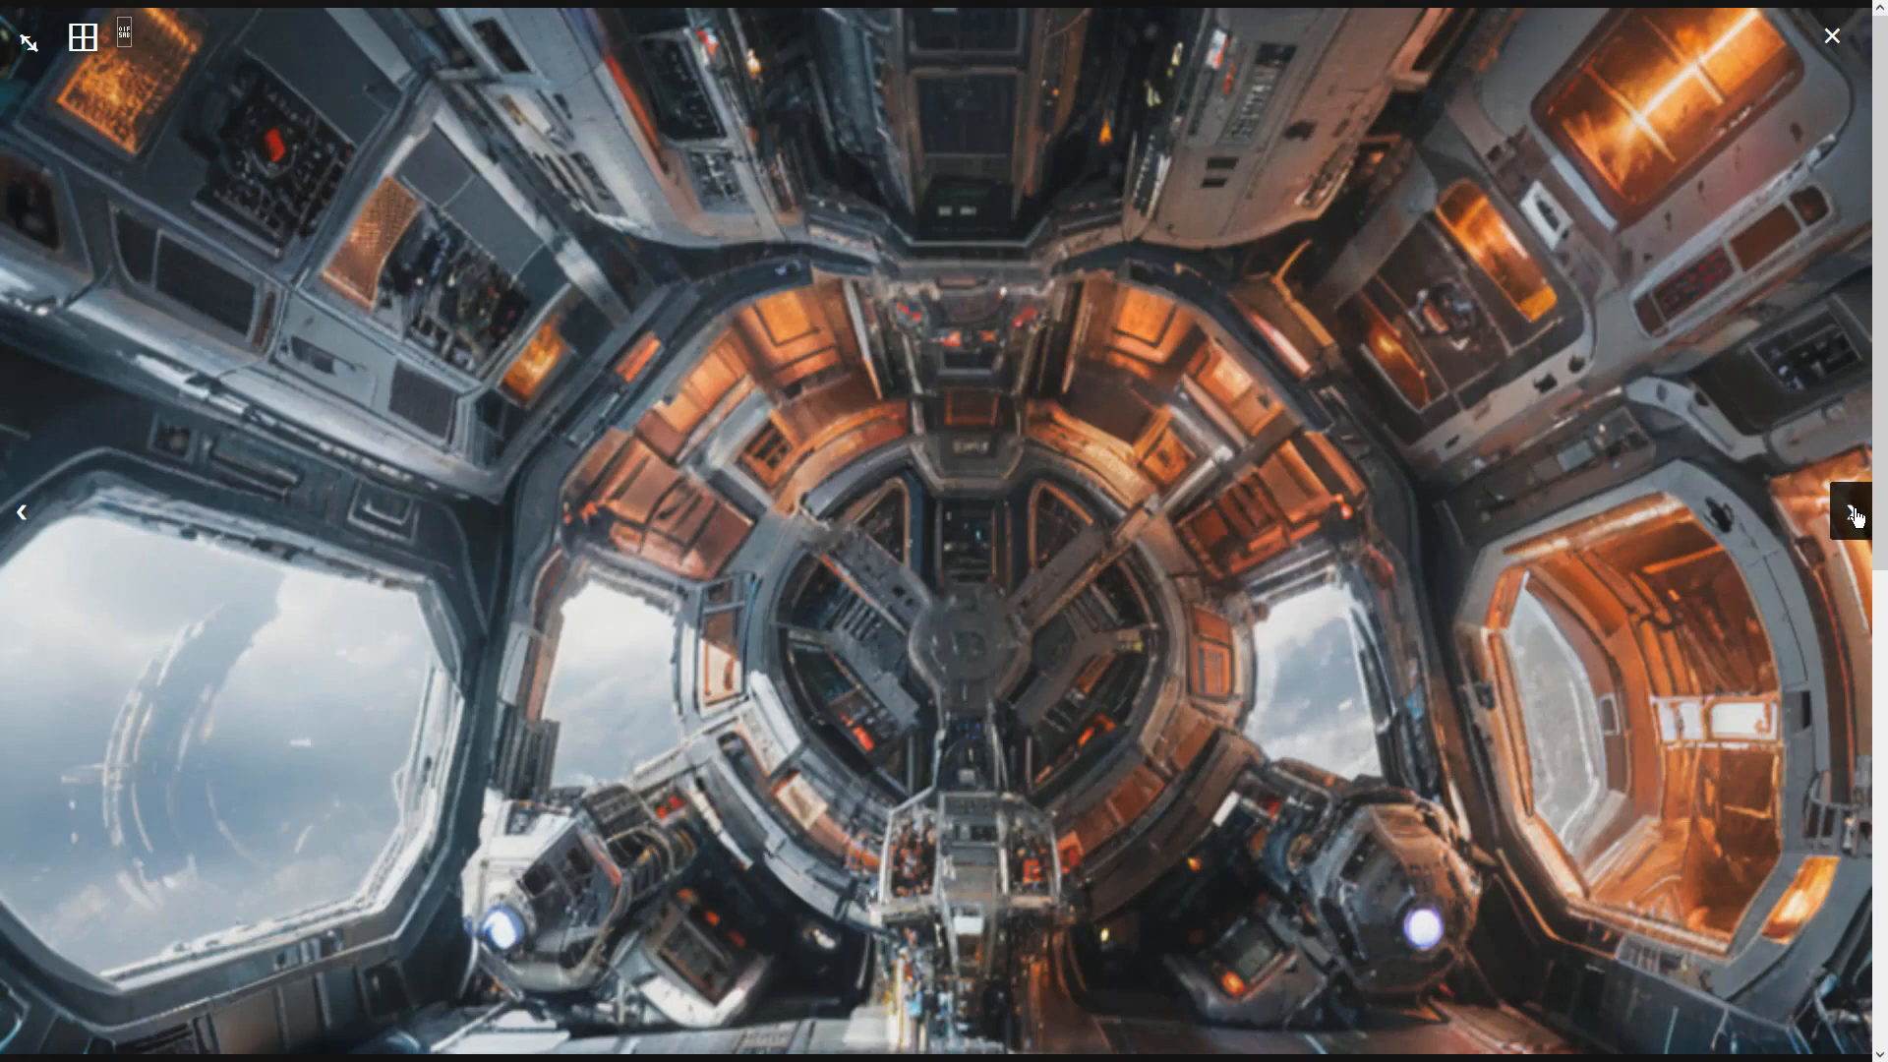
left_click(1853, 517)
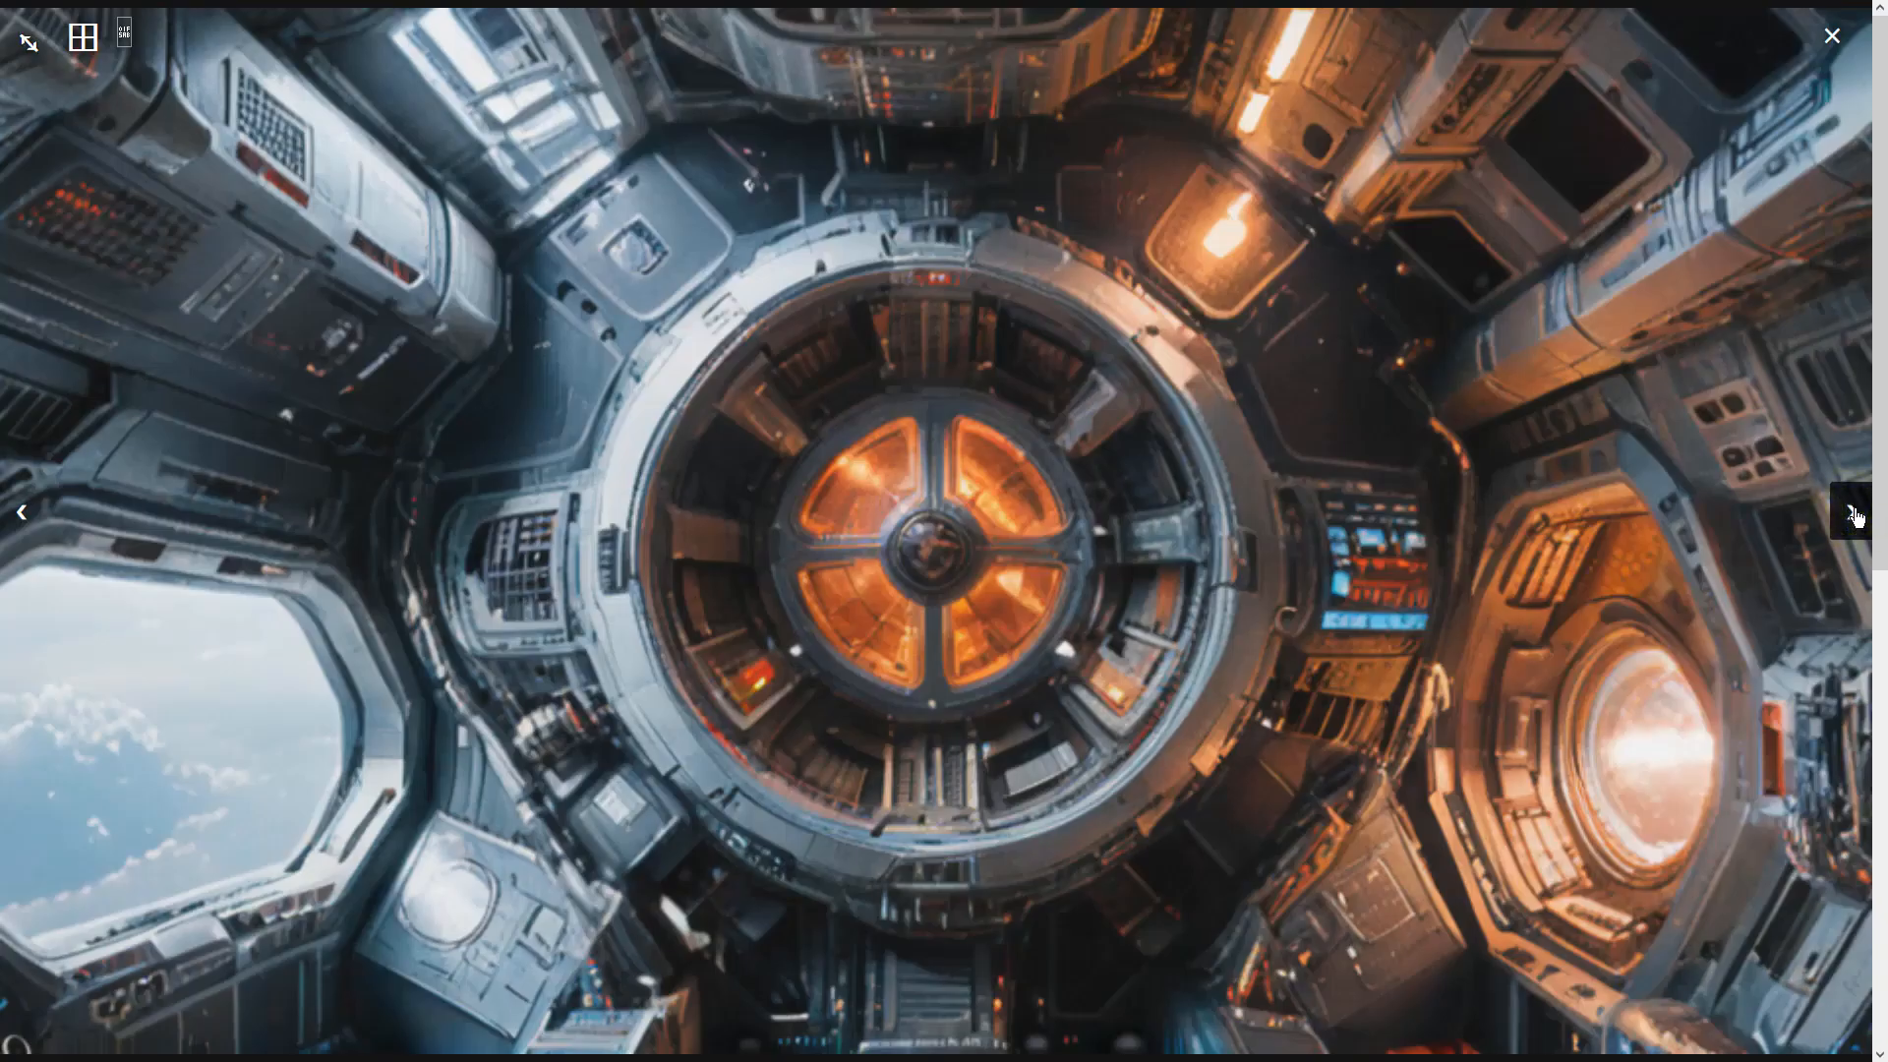
left_click(1854, 516)
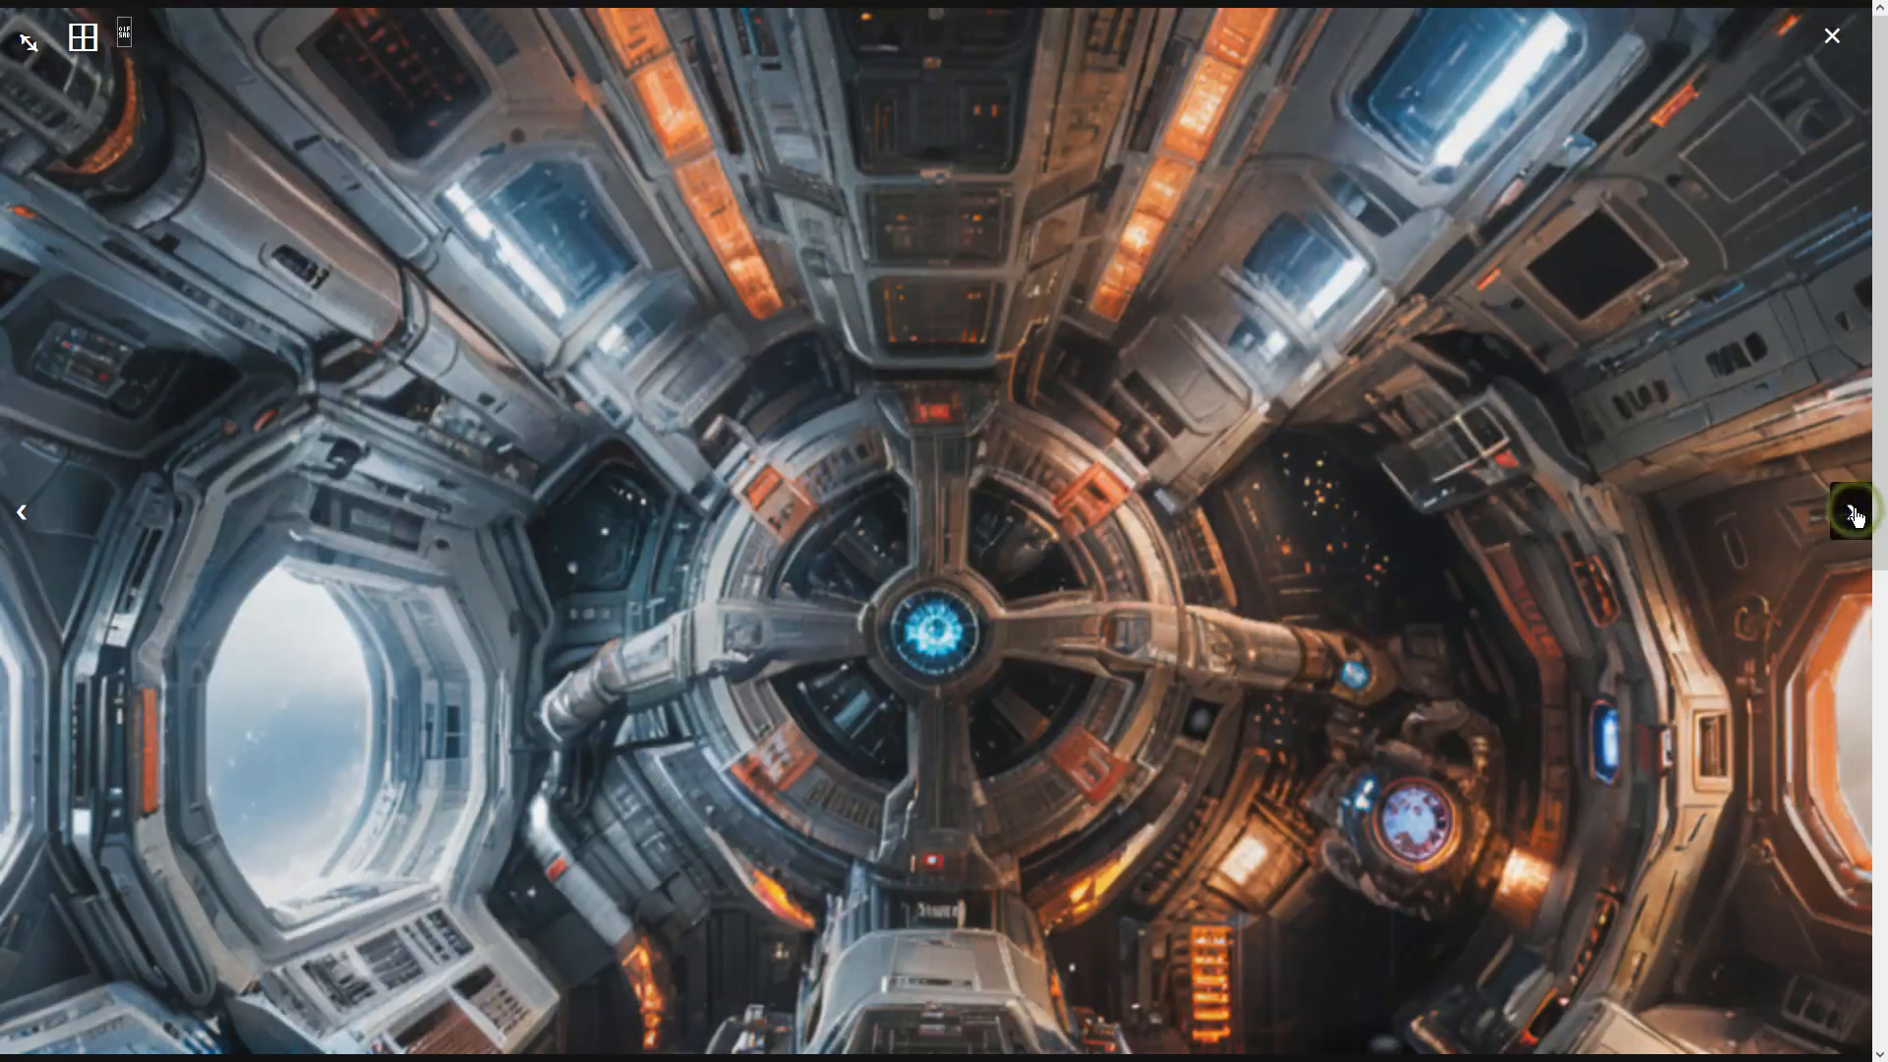
left_click(1060, 584)
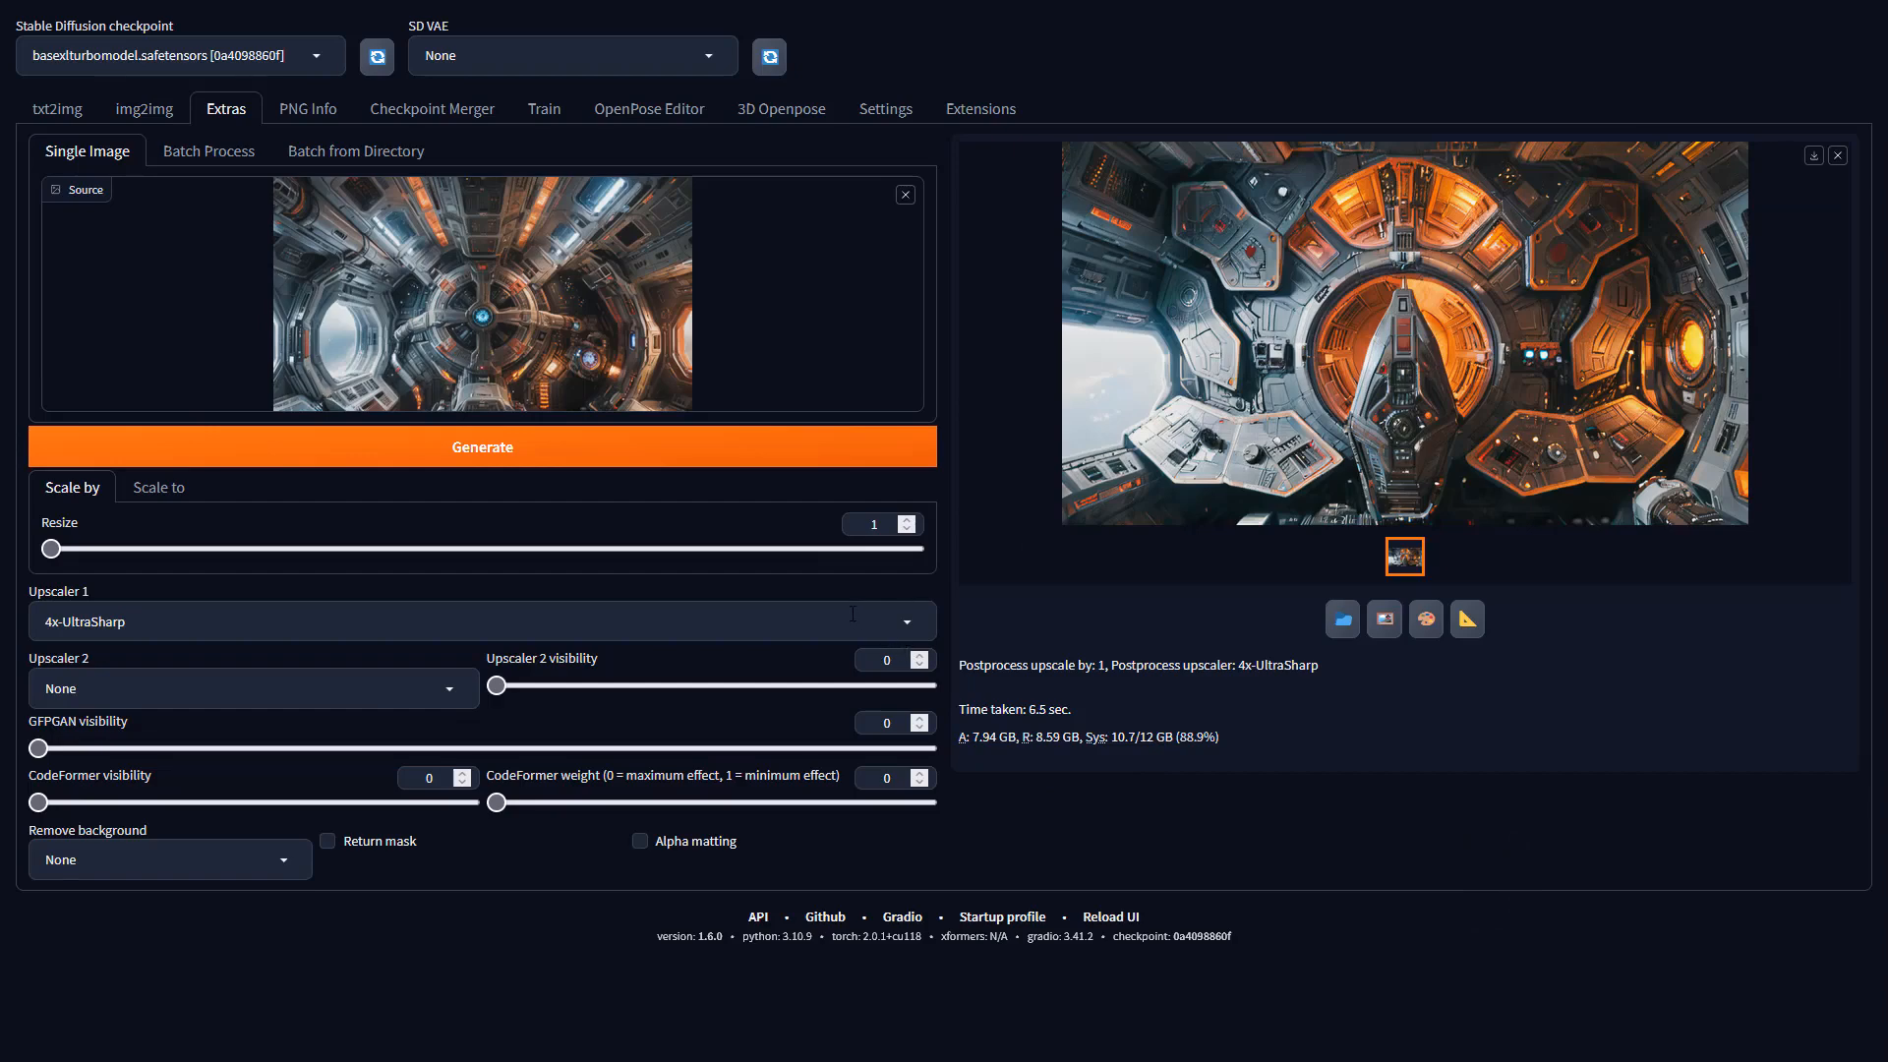
Process the chosen blue-hub variation in Extras with the 4x-UltraSharp upscaler at resize 1.
left_click(851, 612)
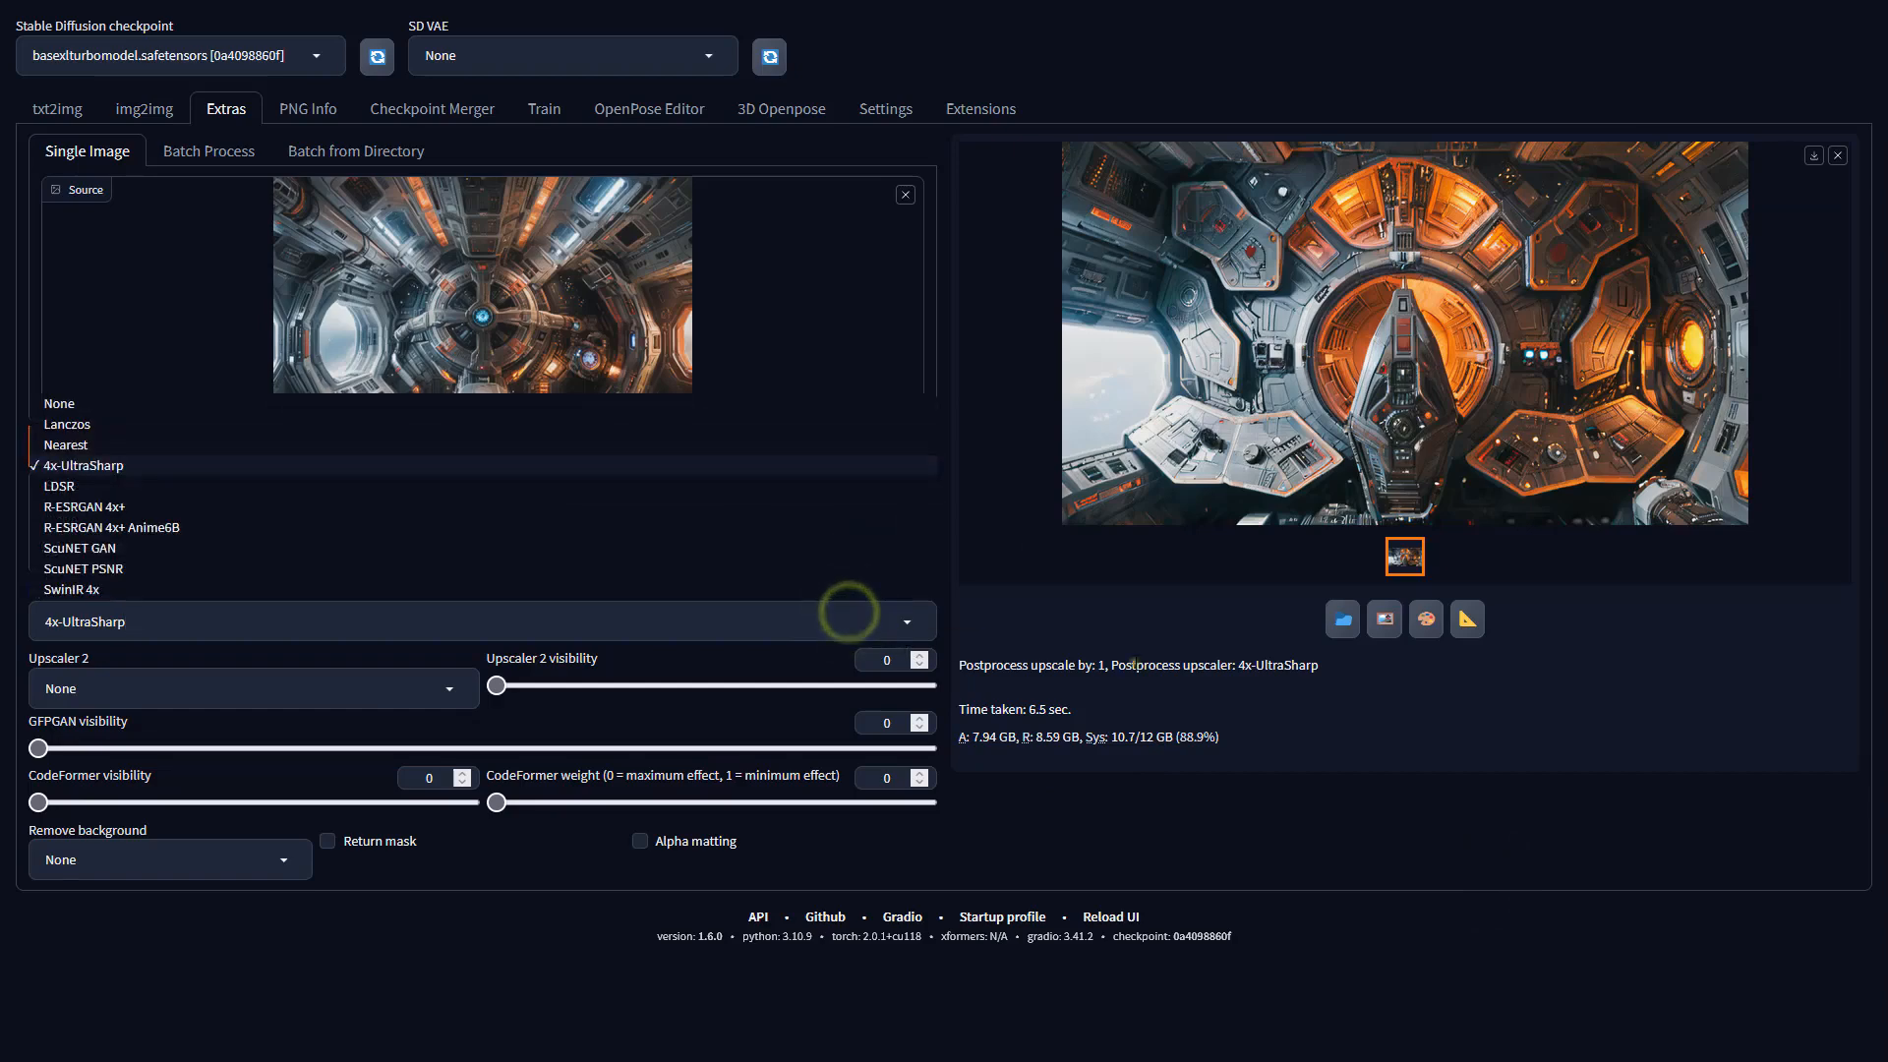
left_click(1134, 664)
left_click(774, 448)
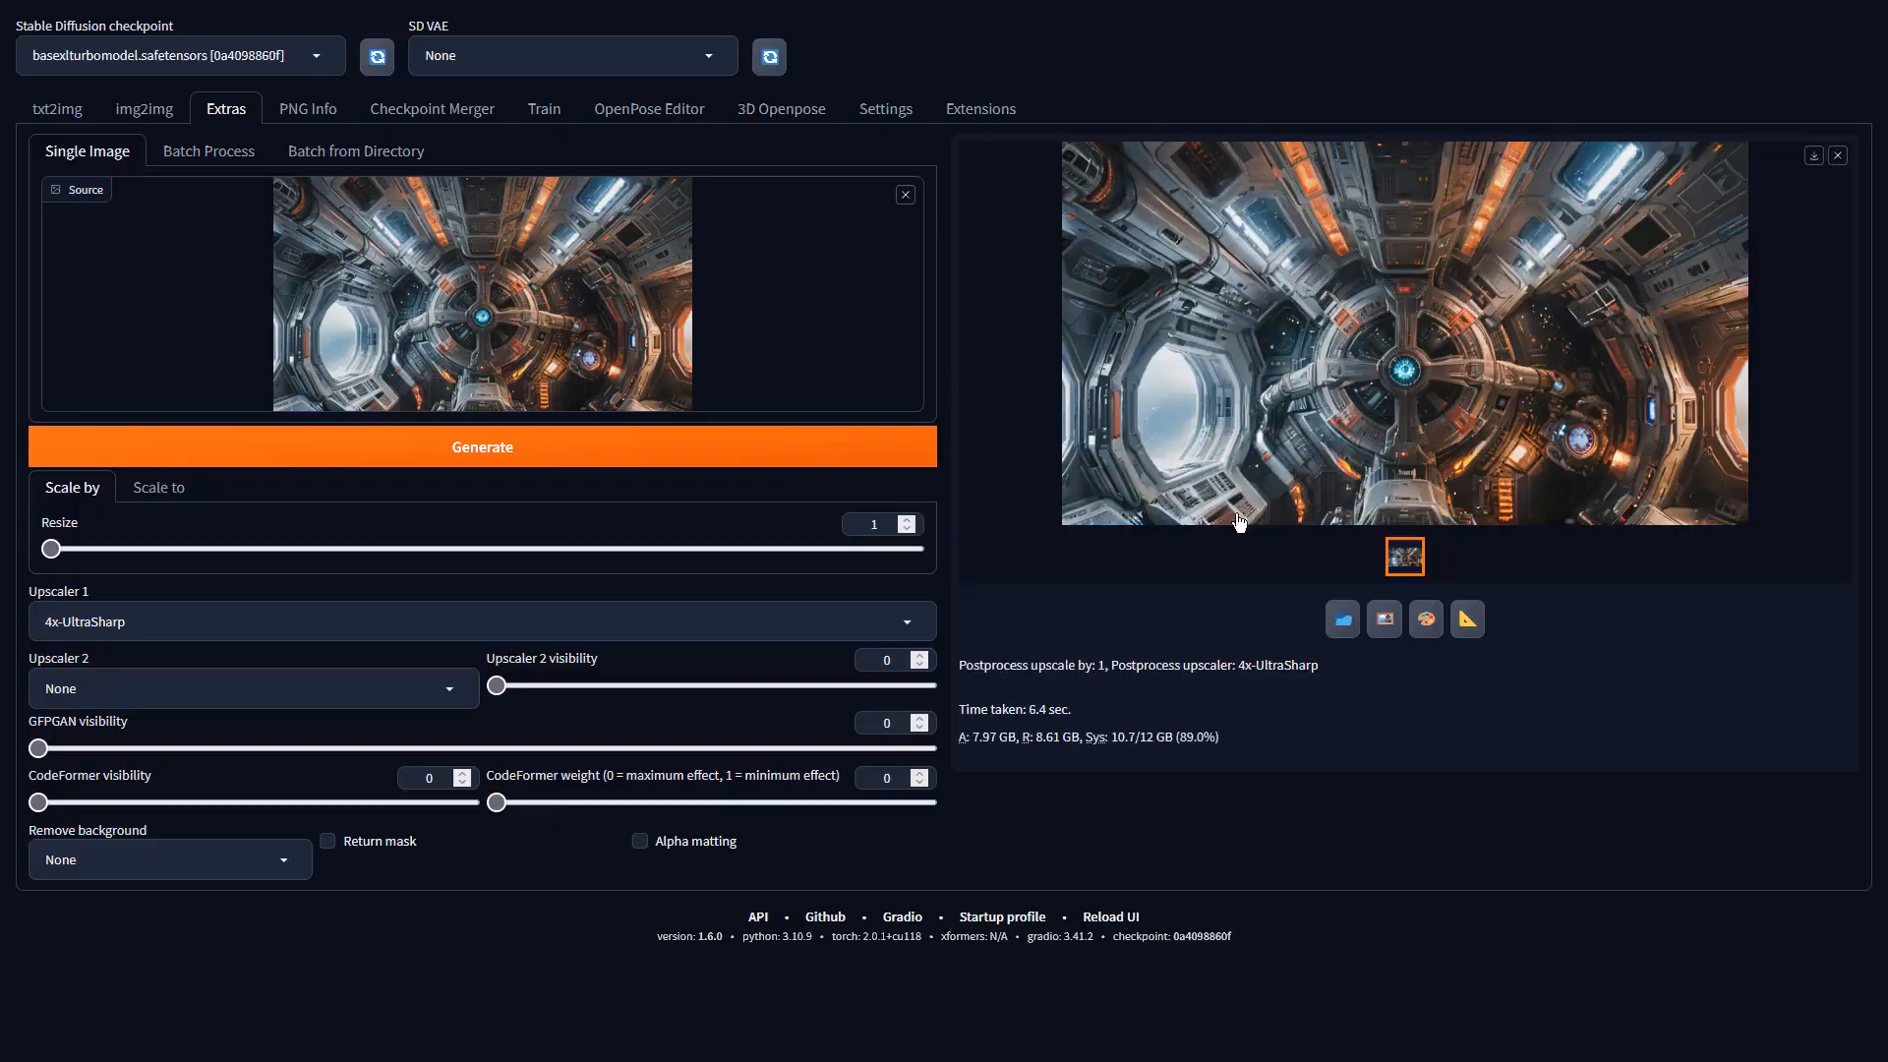
Switch to Photoshop and apply a Vibrance adjustment to the upscaled spaceship image with vibrance +100 and saturation +20.
left_click(1365, 469)
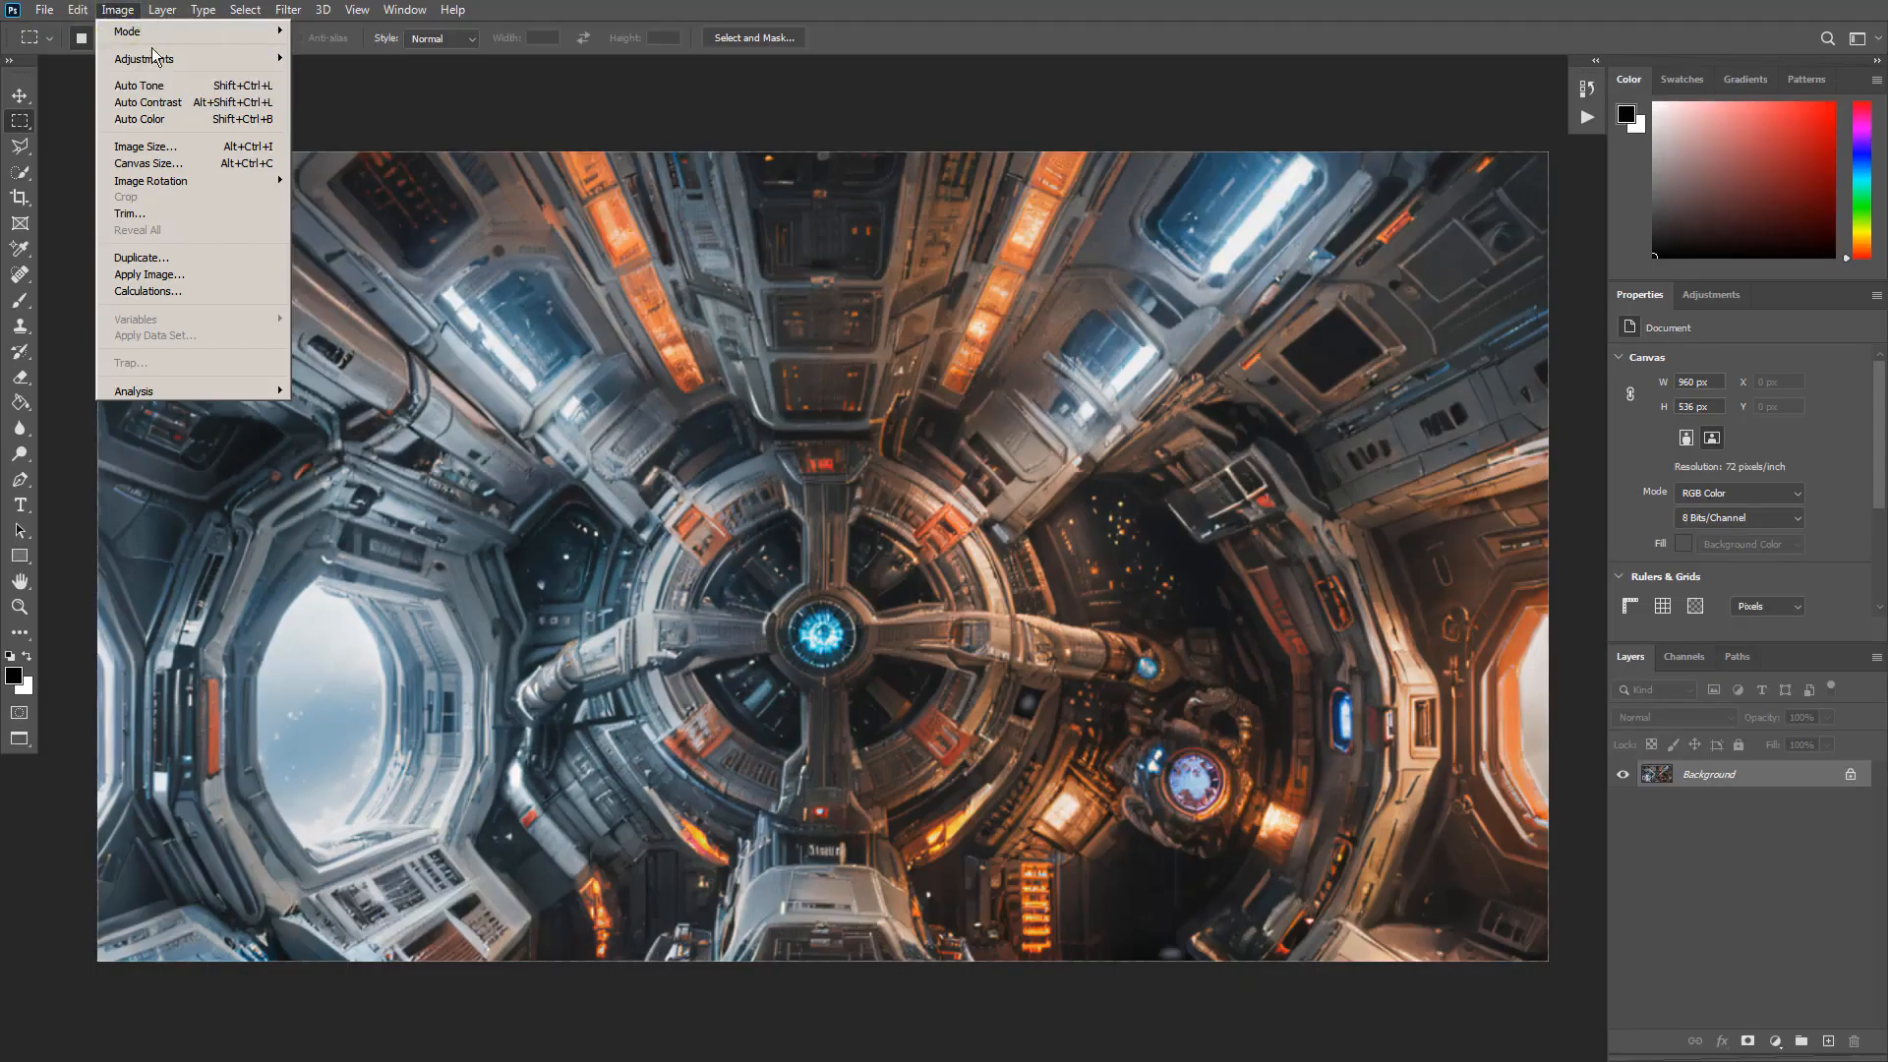
mouse_move(159, 61)
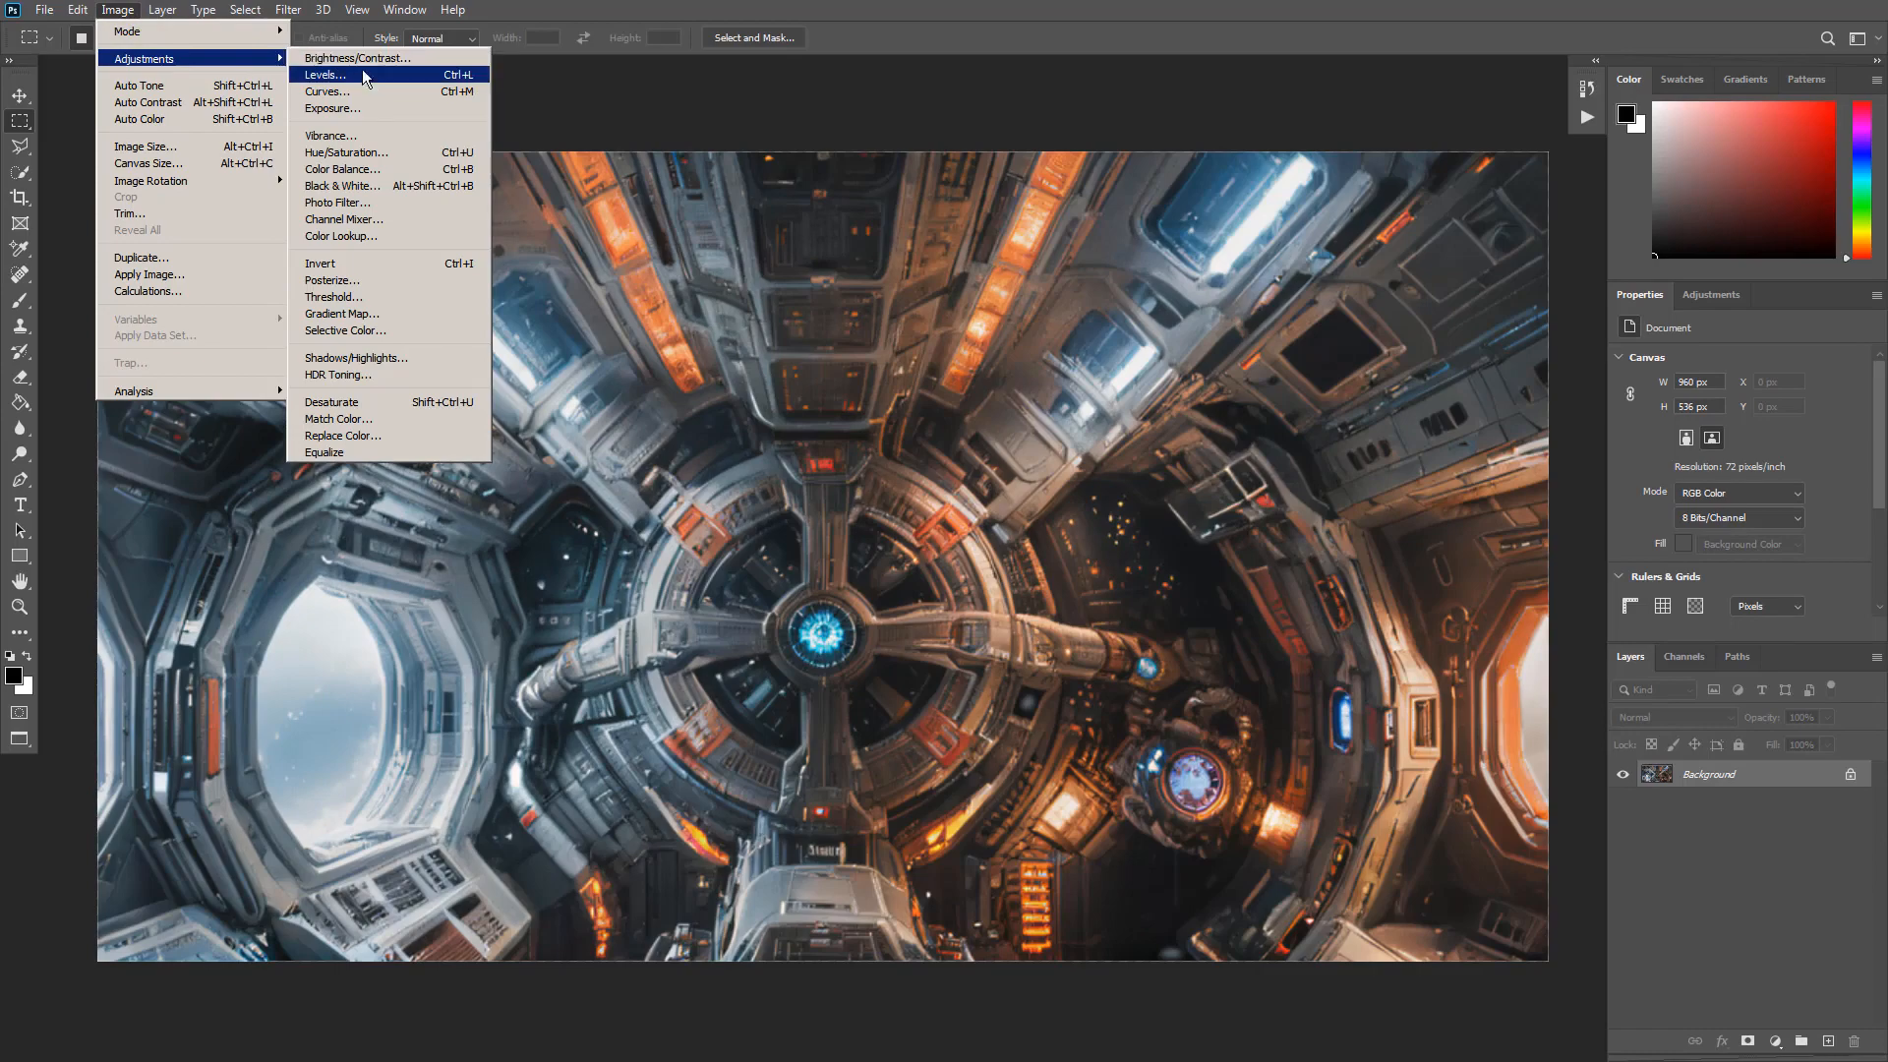
left_click(379, 135)
left_click_drag(1093, 341, 1189, 341)
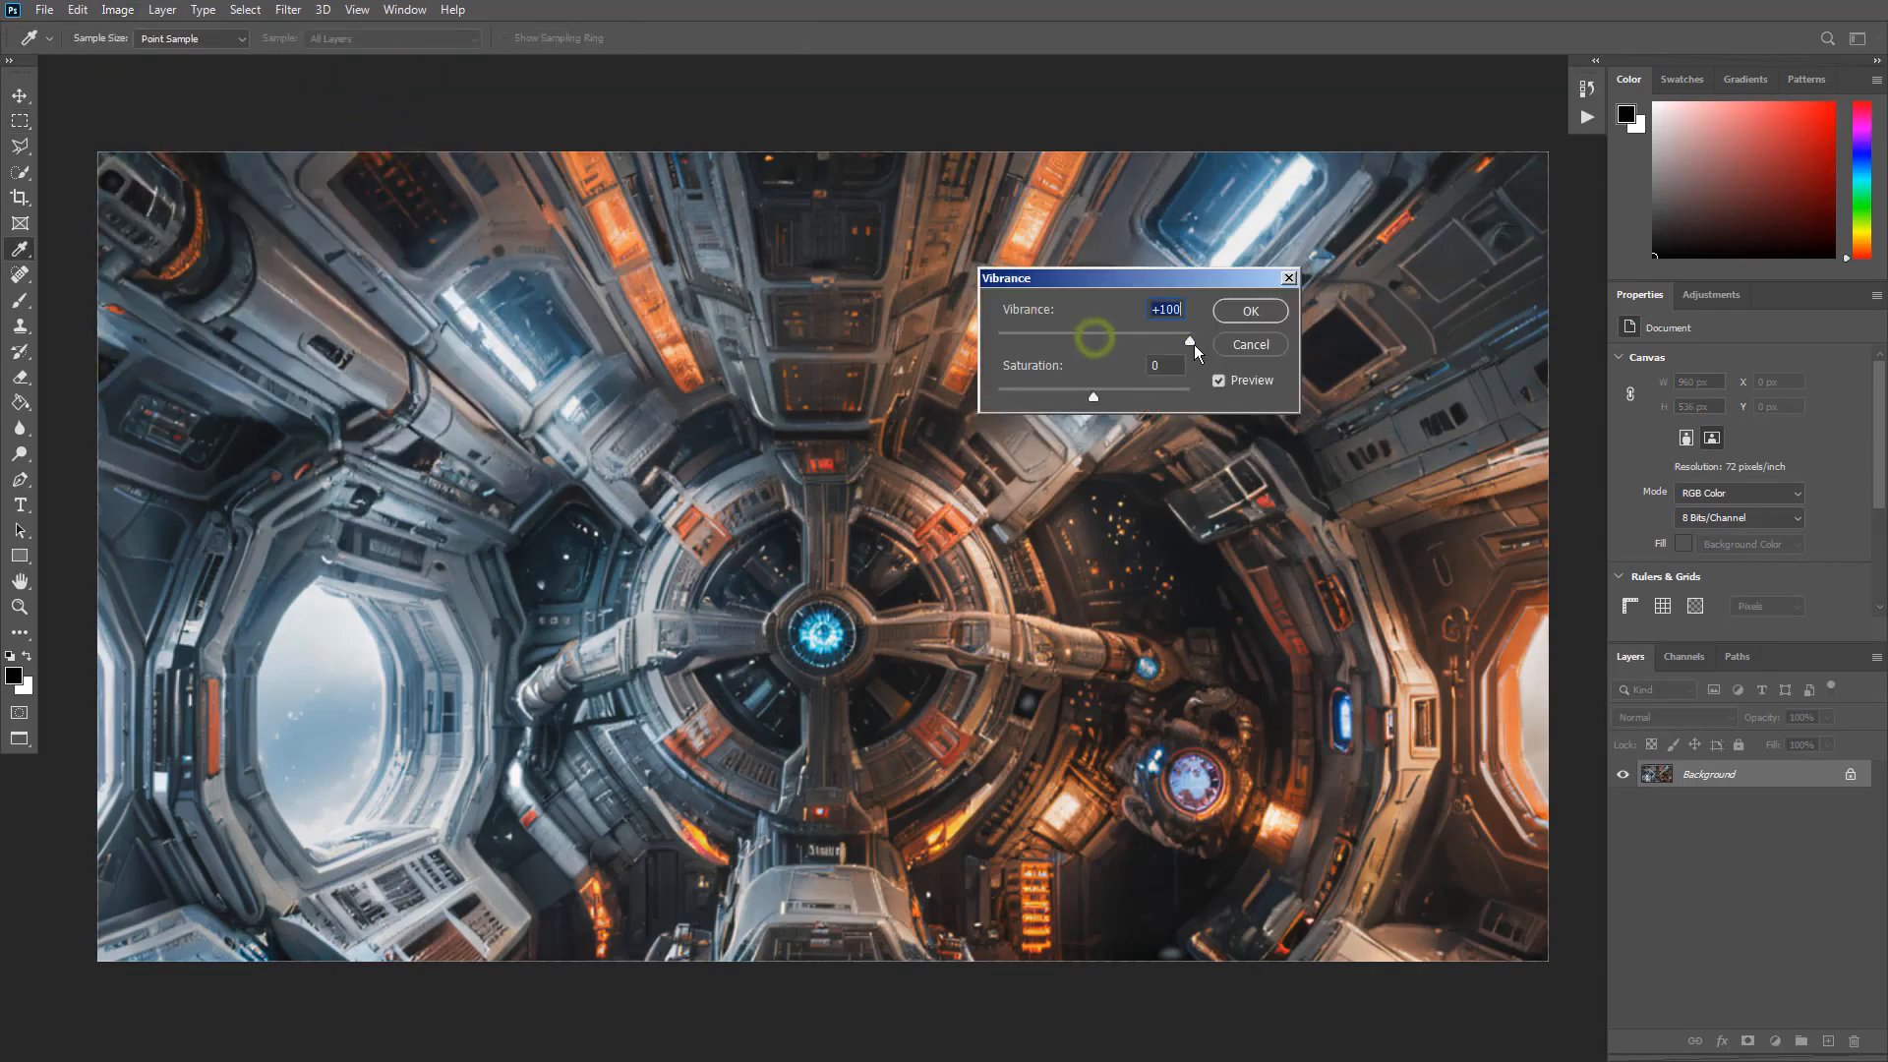
mouse_move(1093, 396)
left_mouse_down()
mouse_move(1130, 396)
mouse_move(1113, 398)
left_mouse_up()
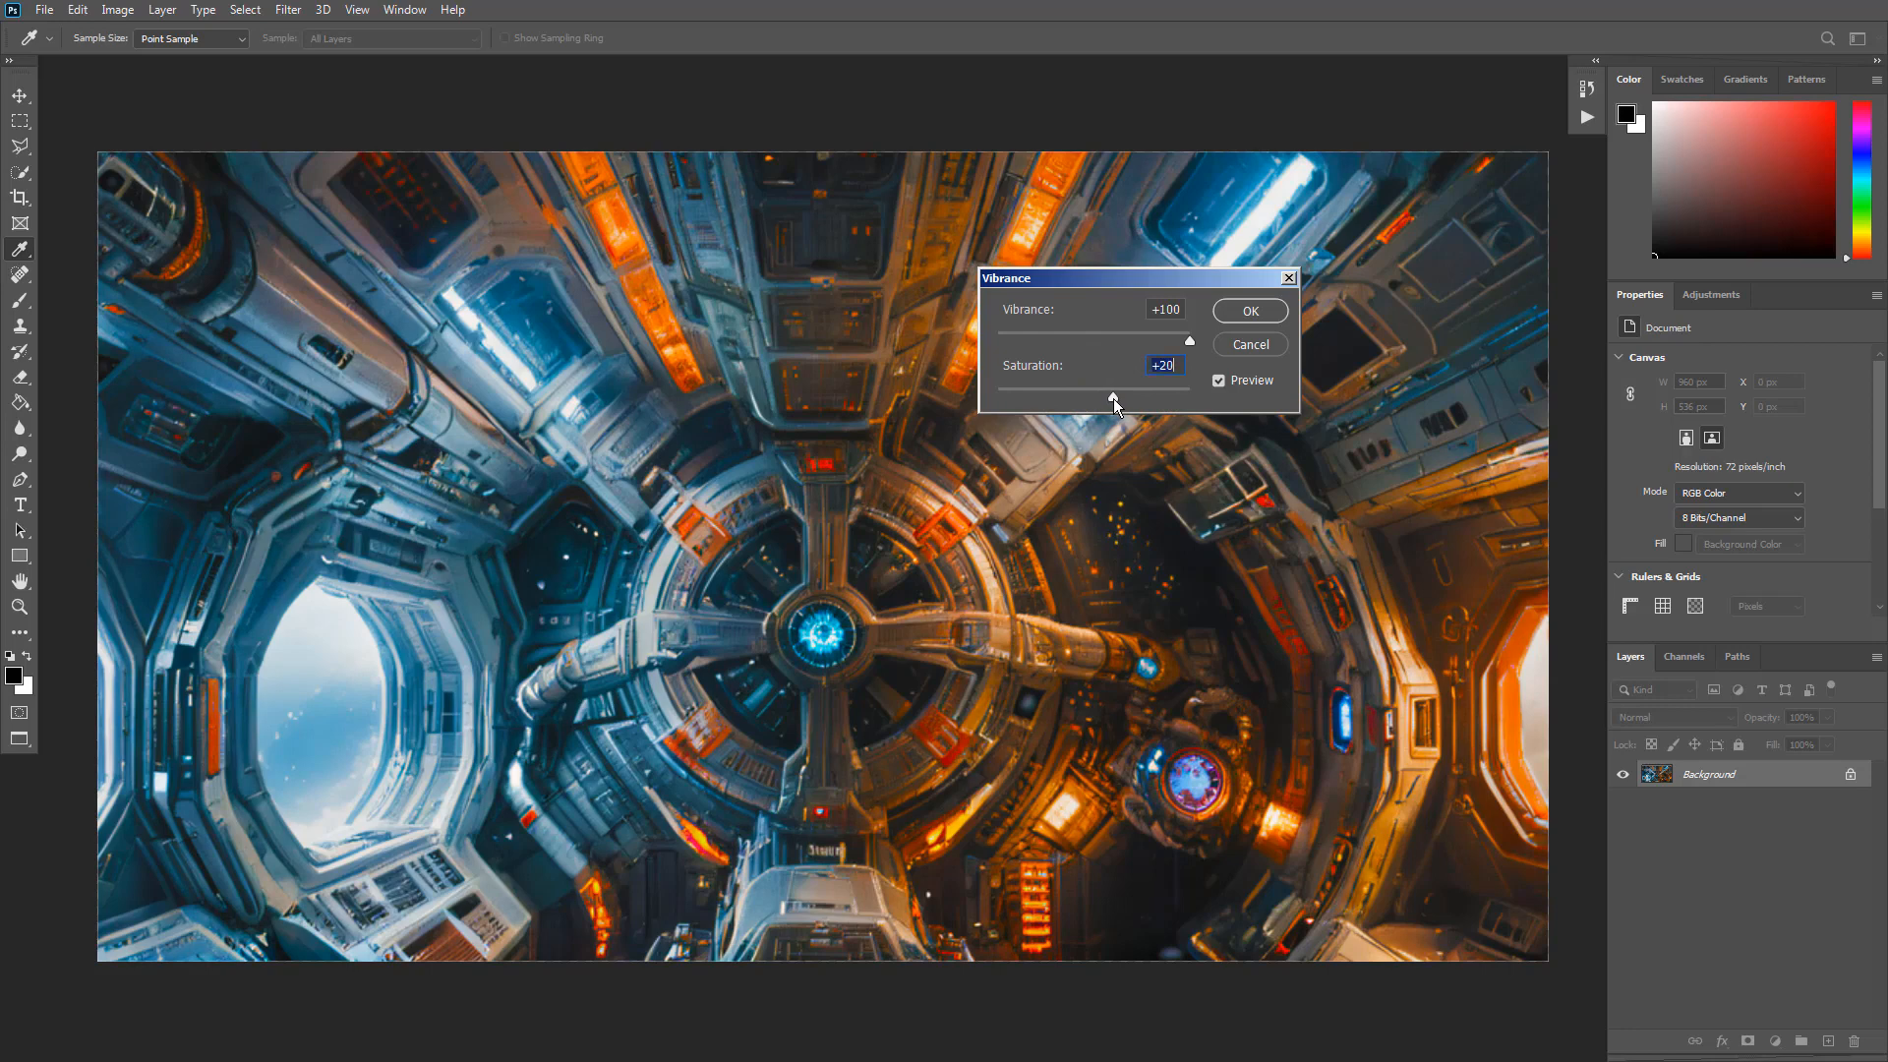
left_click(1247, 309)
left_click(117, 10)
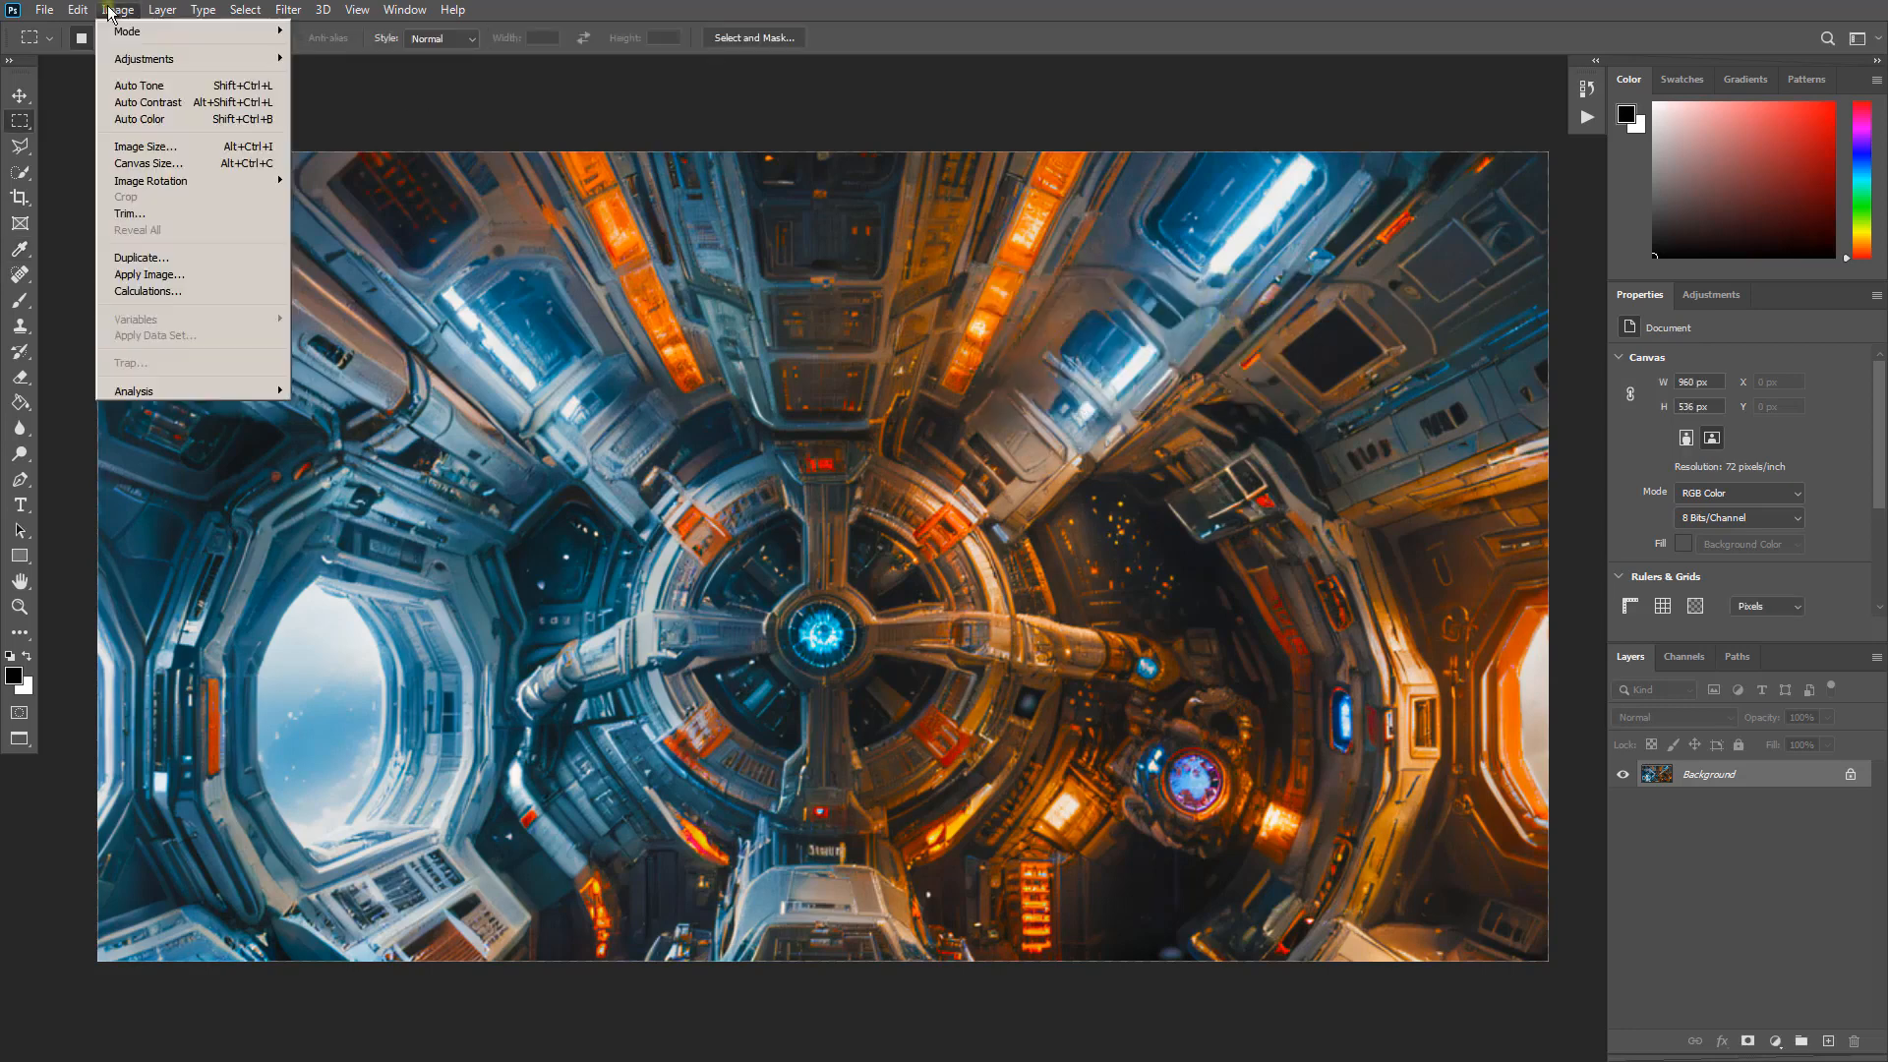
mouse_move(197, 59)
left_click(360, 78)
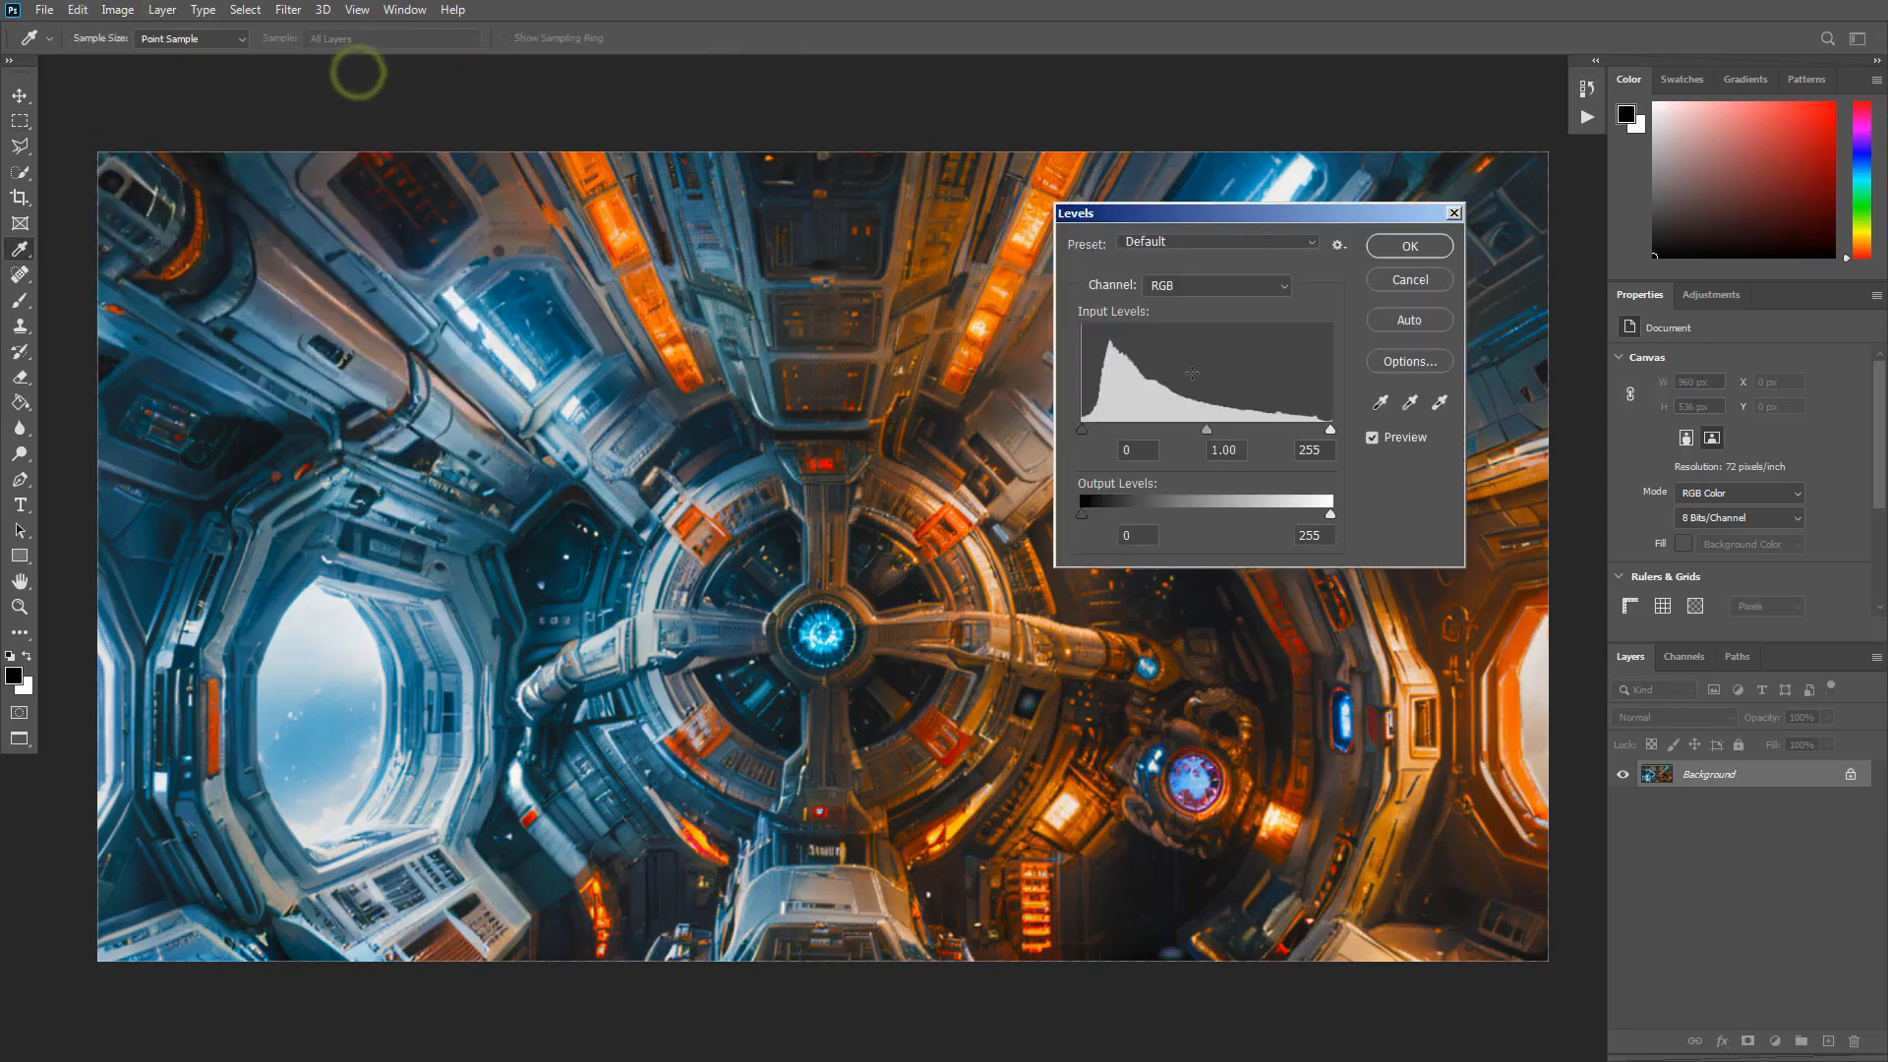
left_click(1408, 287)
Apply Auto Contrast, Auto Tone and Auto Color to the spaceship image.
left_click(120, 9)
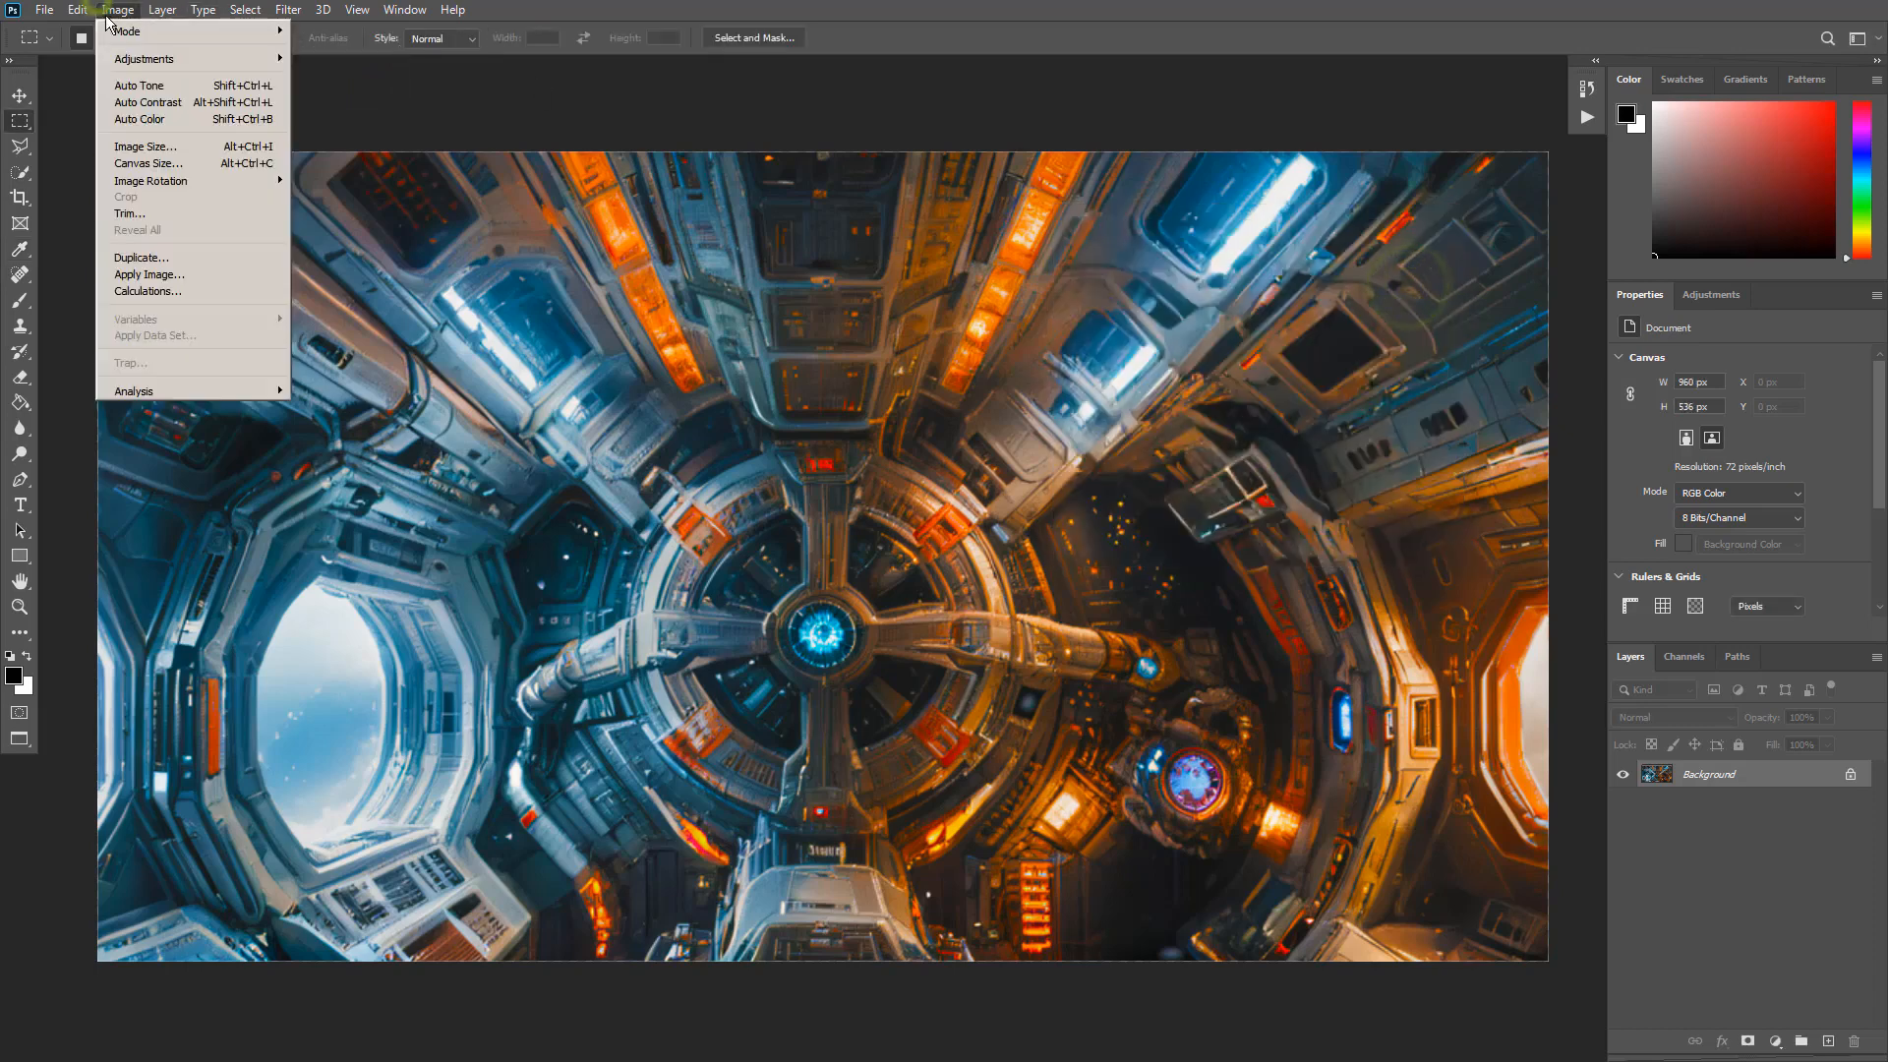
left_click(146, 107)
left_click(125, 8)
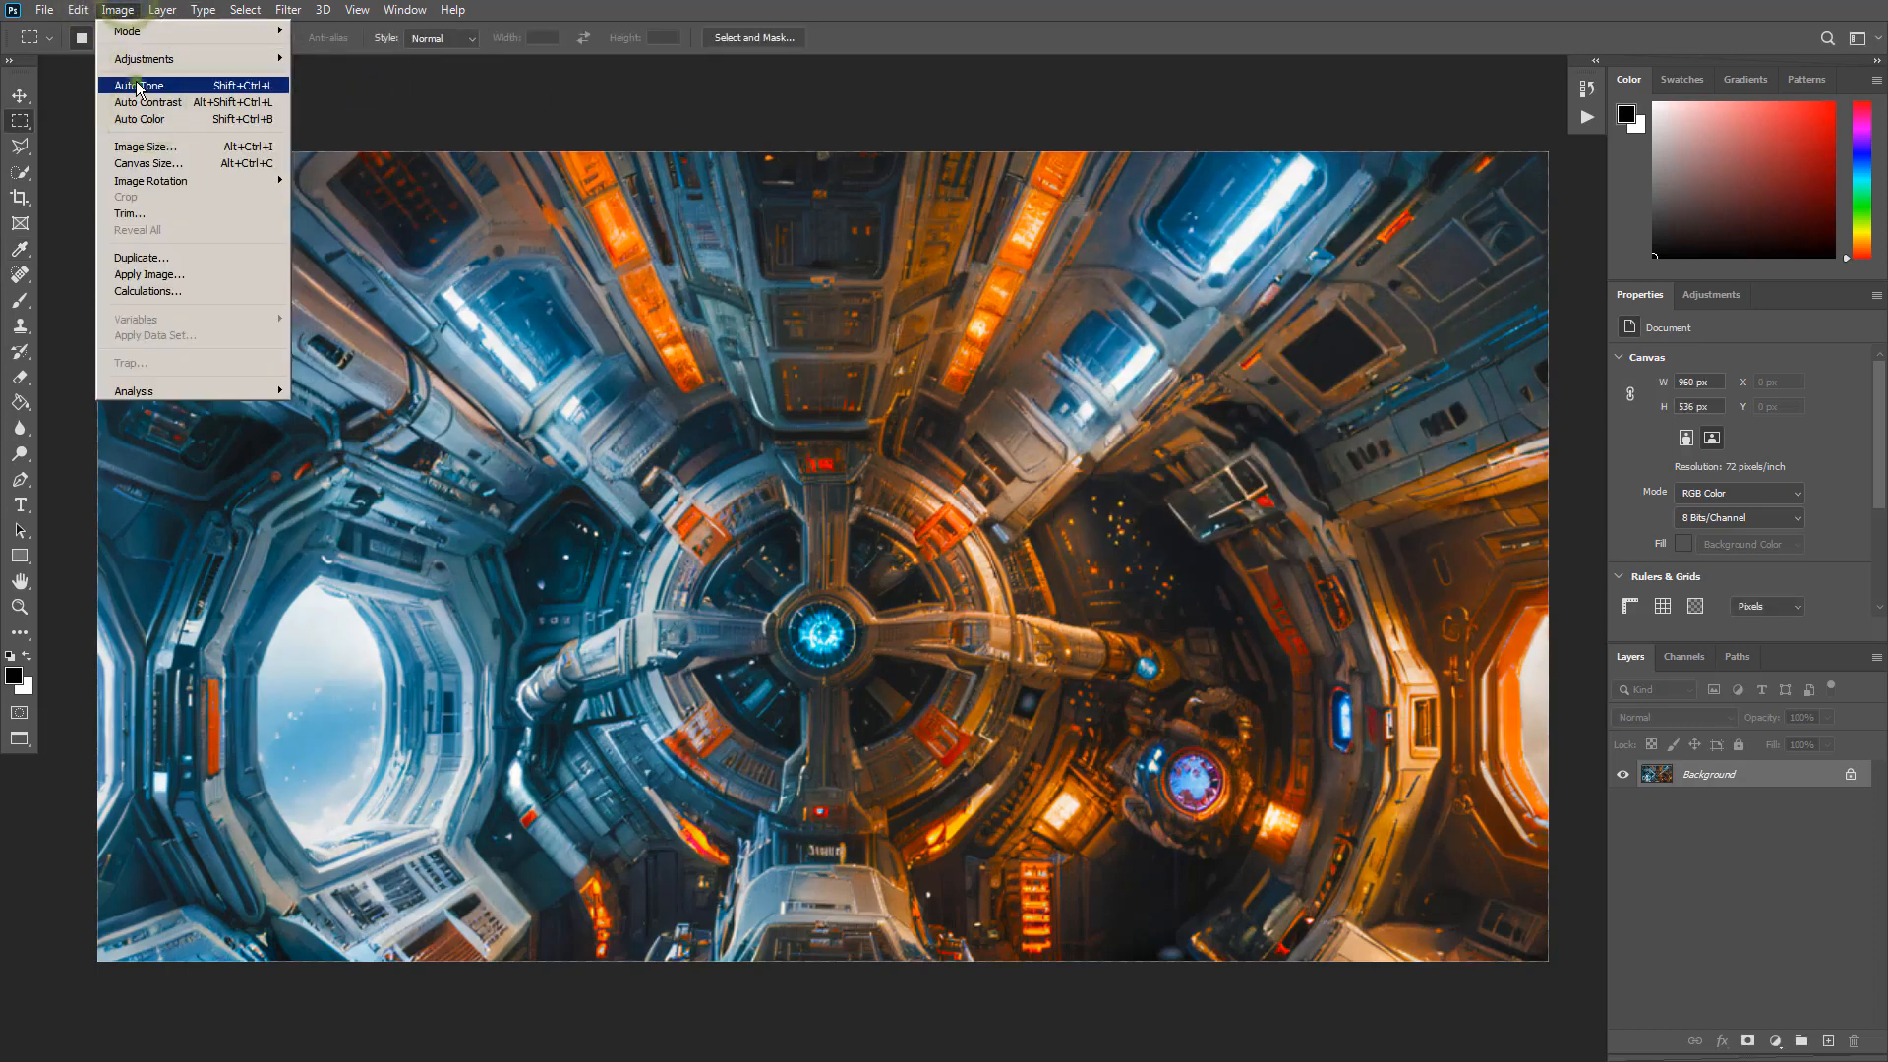
left_click(138, 85)
left_click(118, 10)
left_click(127, 119)
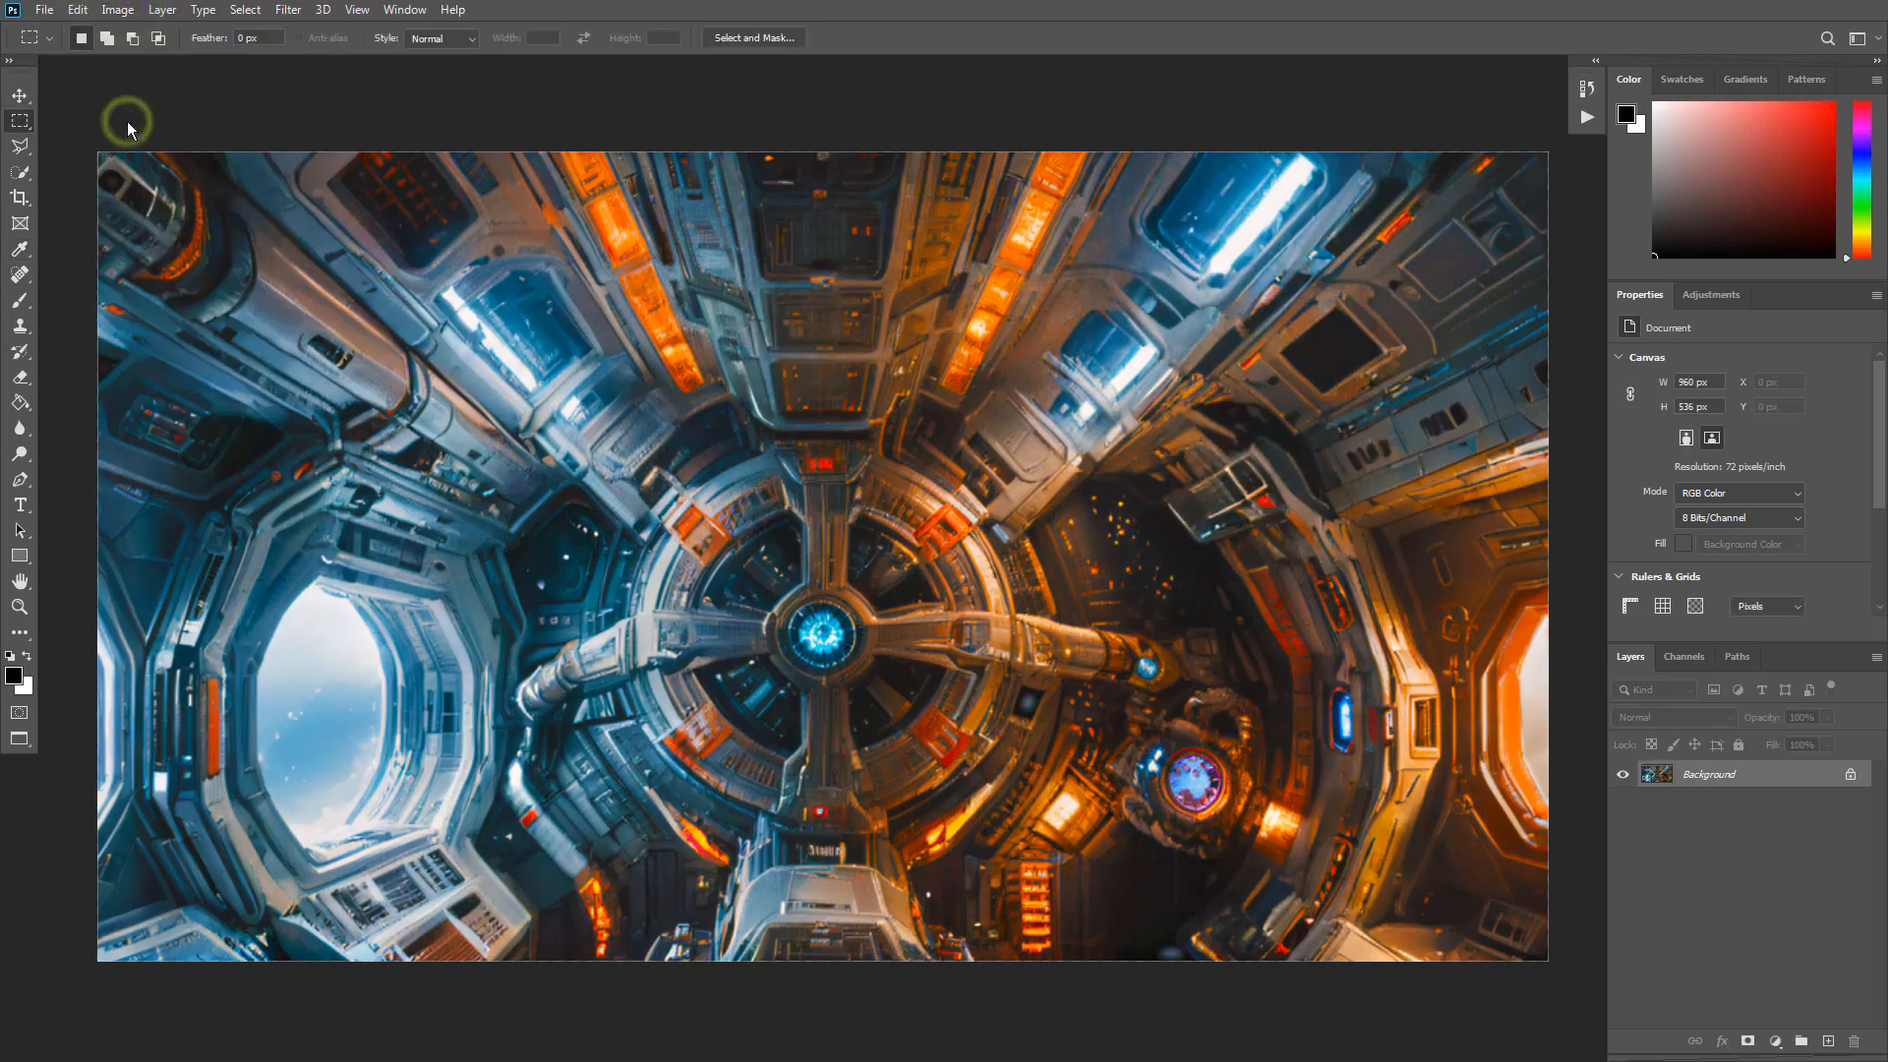
Darken the image's midtones with a Levels adjustment, setting the RGB midtone input level to 0.84.
left_click(118, 10)
mouse_move(157, 63)
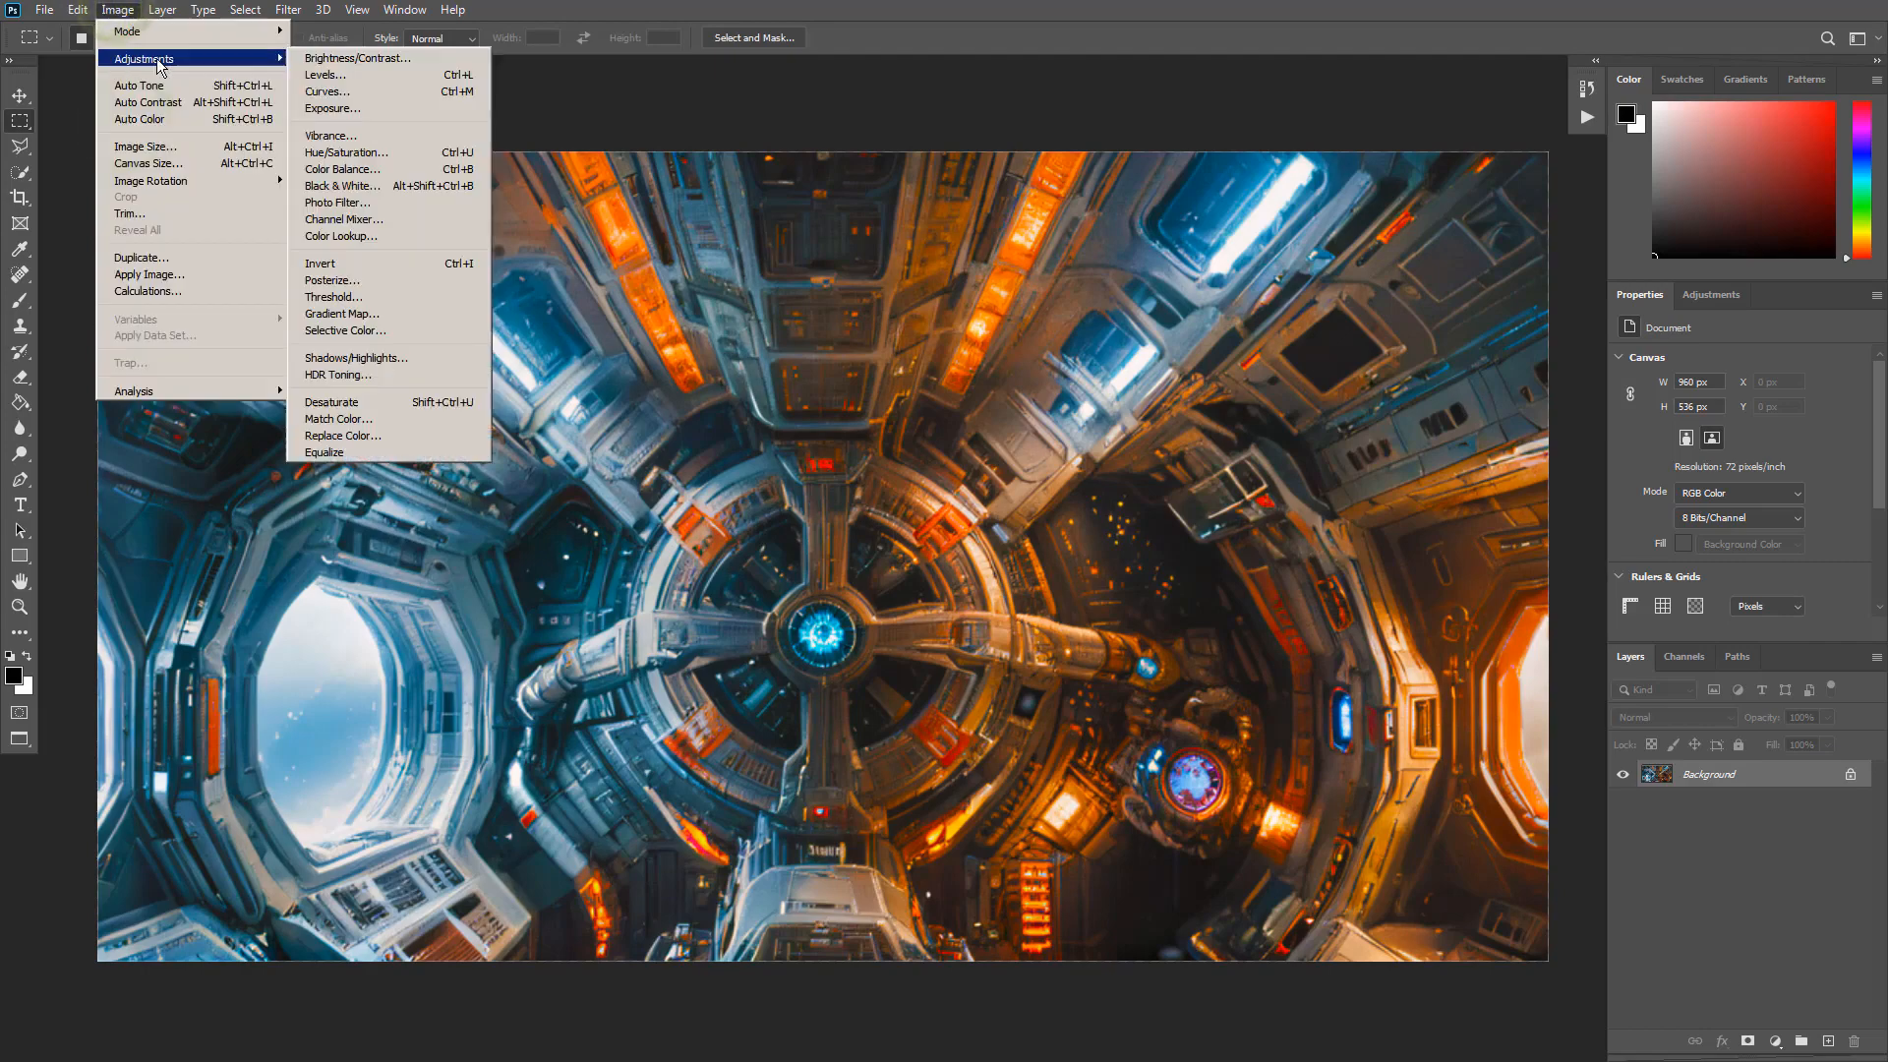
left_click(388, 74)
left_click_drag(1203, 430, 1219, 430)
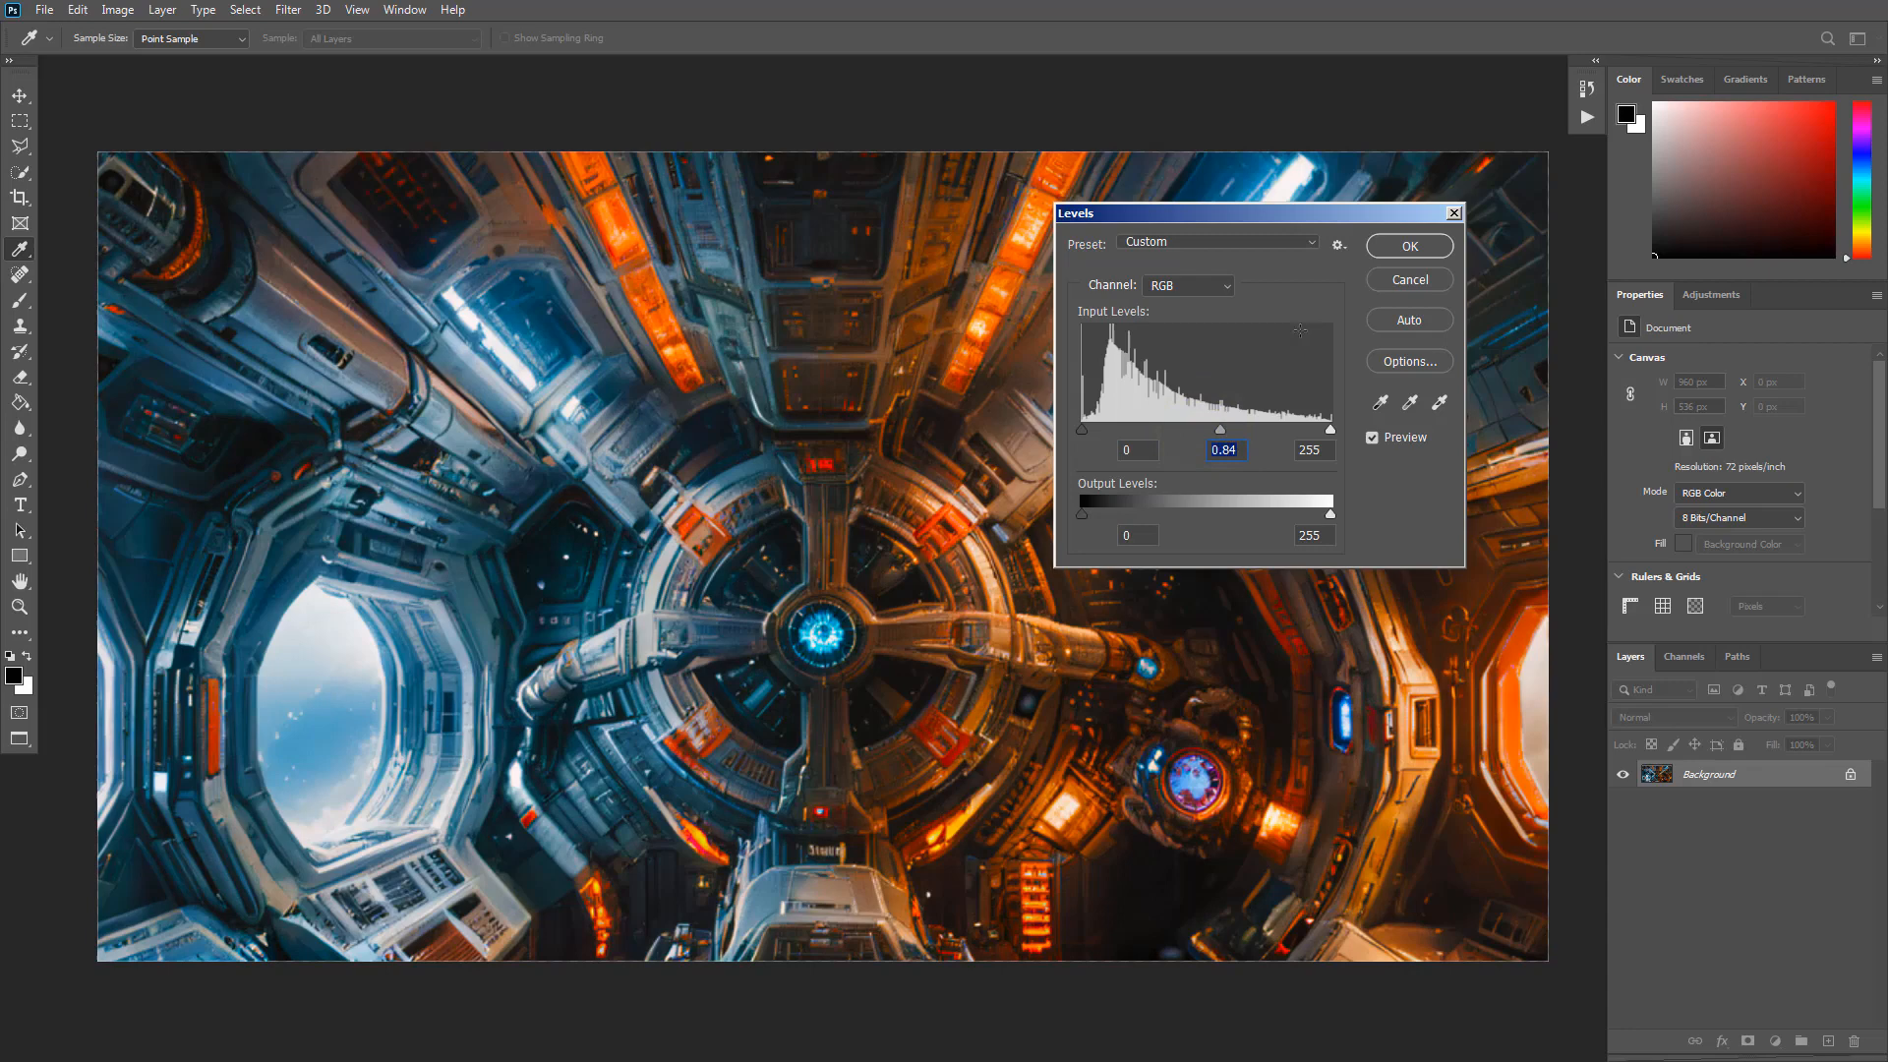
left_click(1410, 246)
Apply an Exposure adjustment to the image with exposure +0.82 and offset -0.0020.
left_click(116, 18)
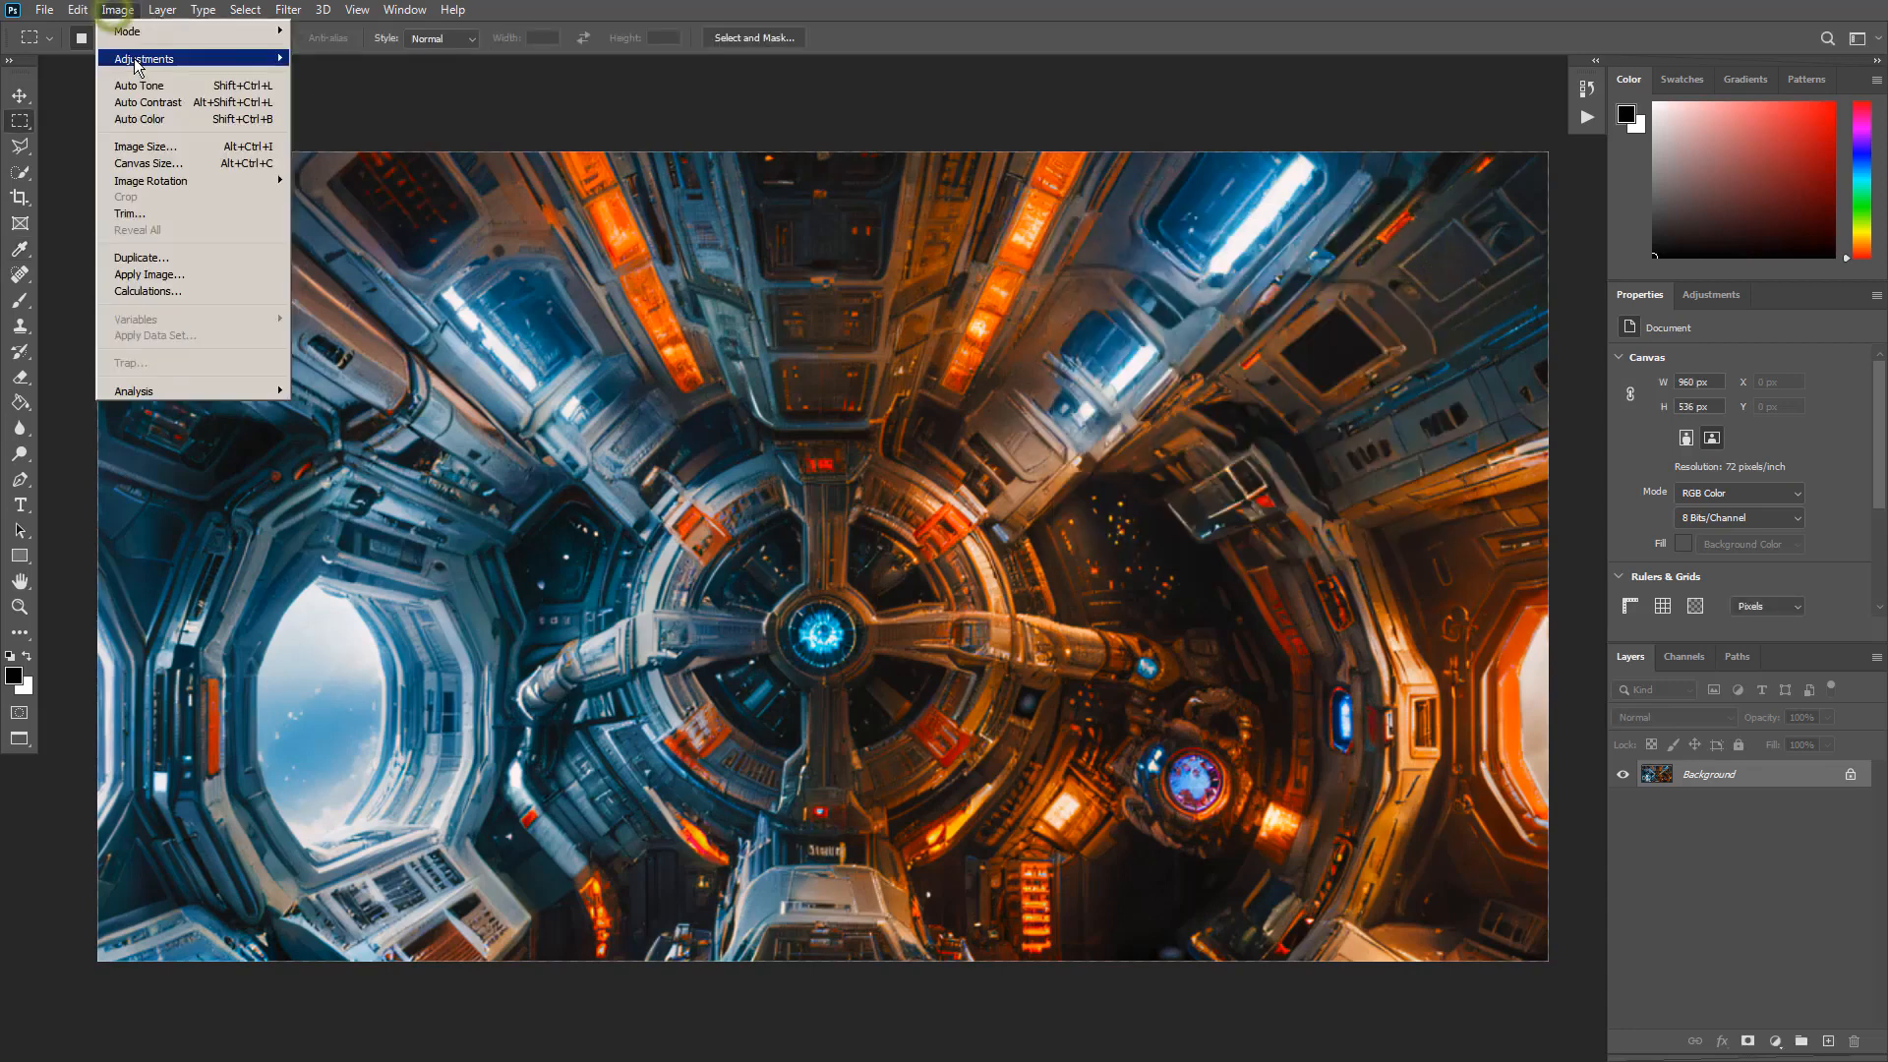
mouse_move(147, 51)
left_click(361, 100)
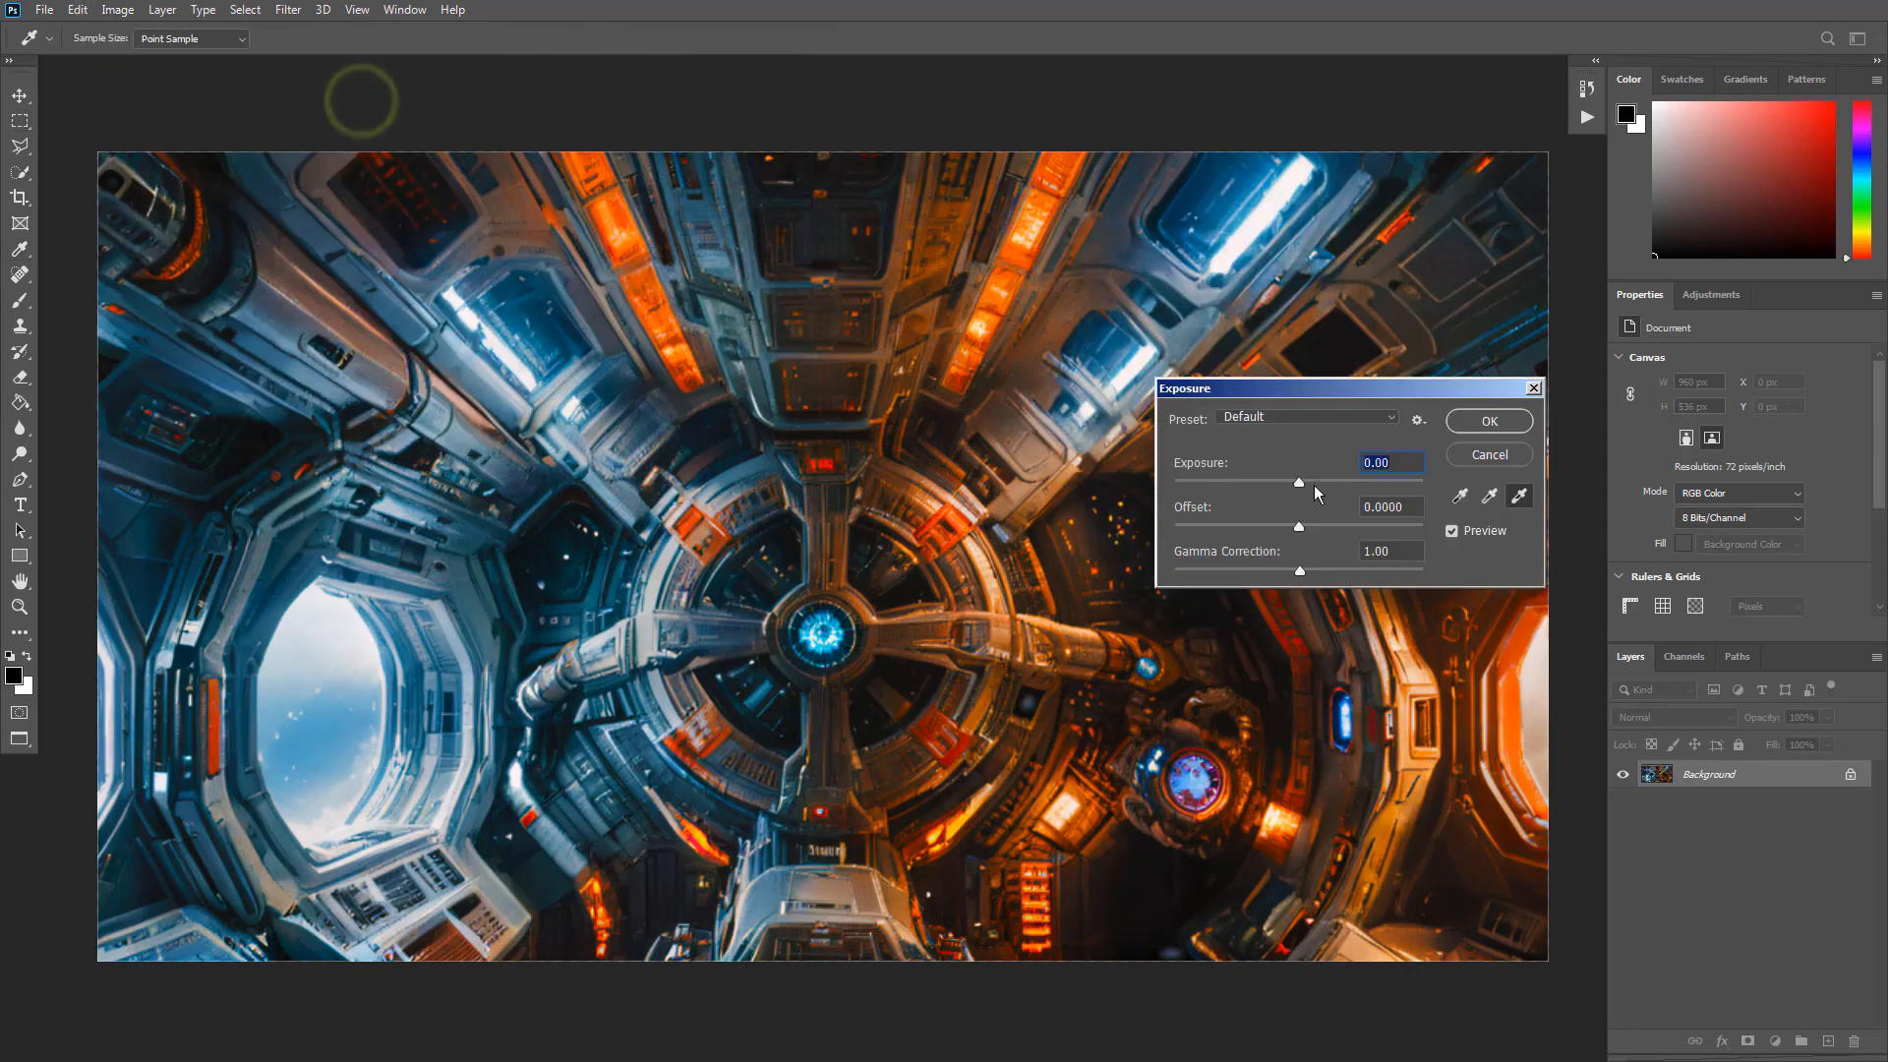
left_click_drag(1300, 482, 1297, 526)
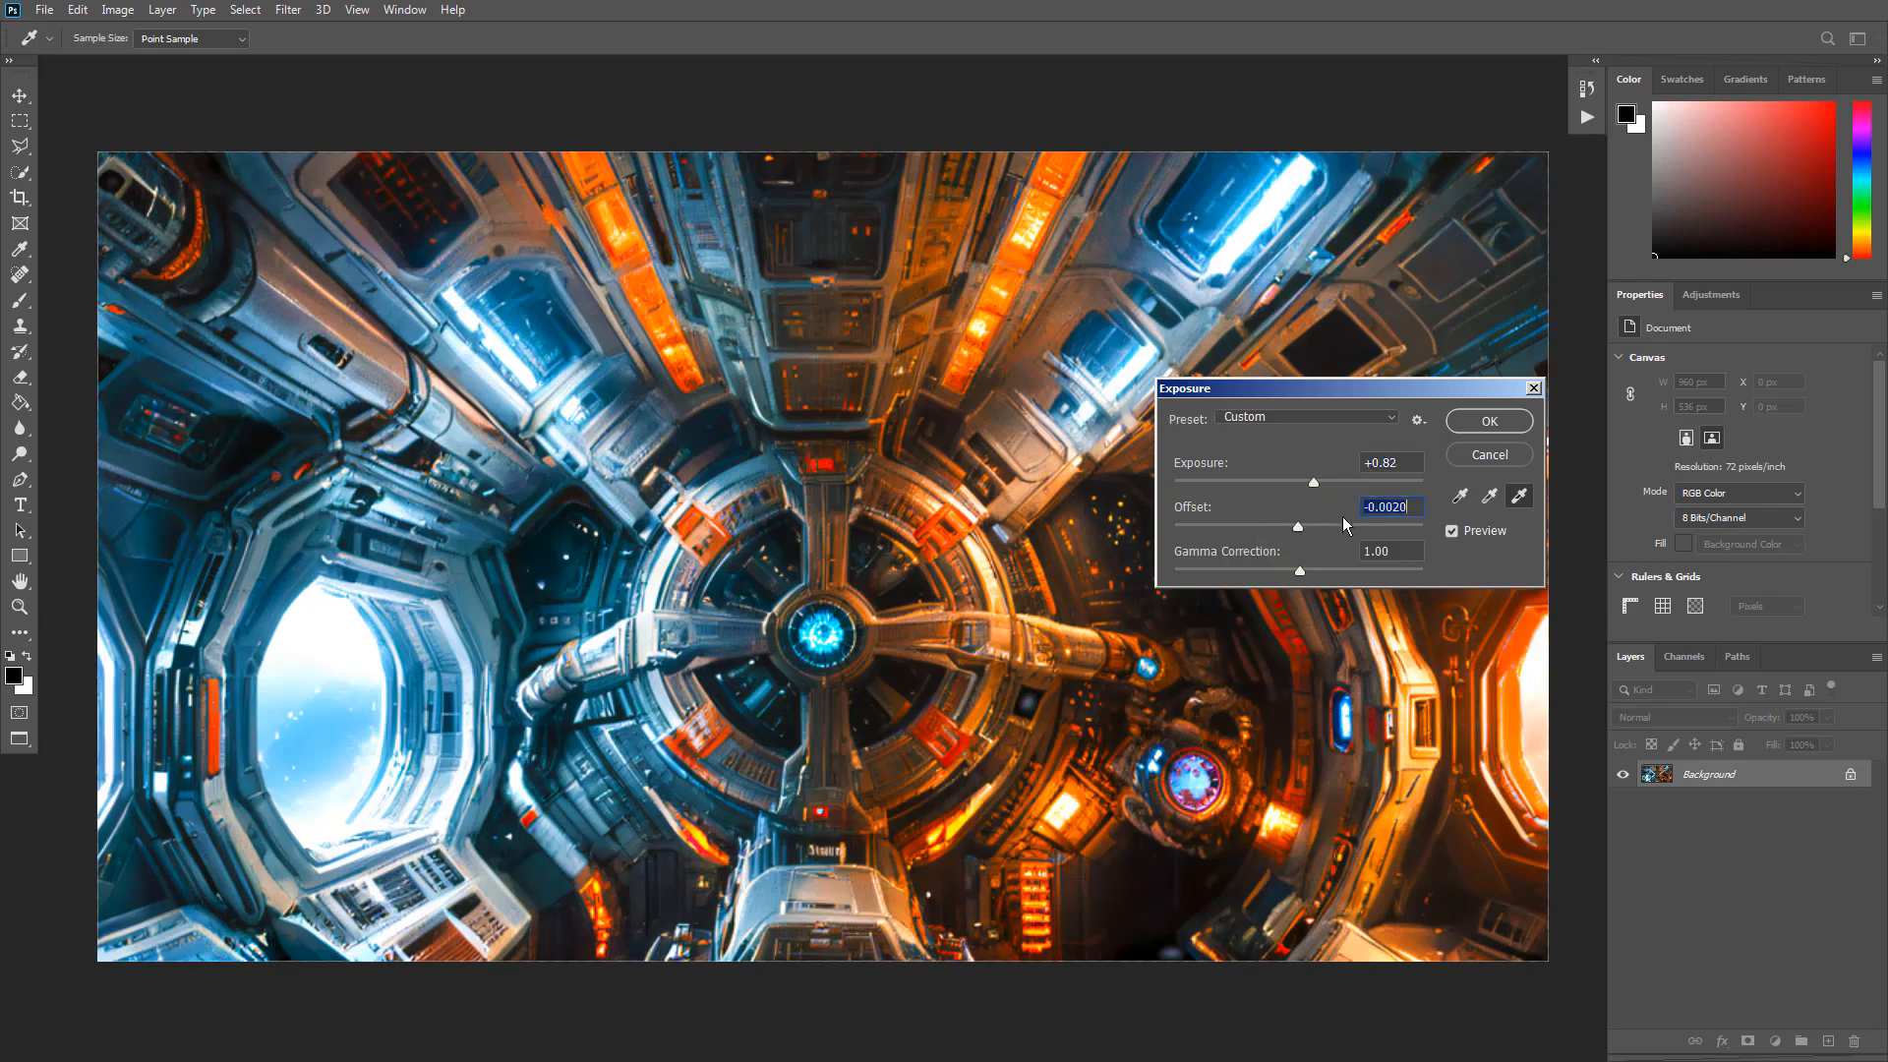
left_click(1492, 421)
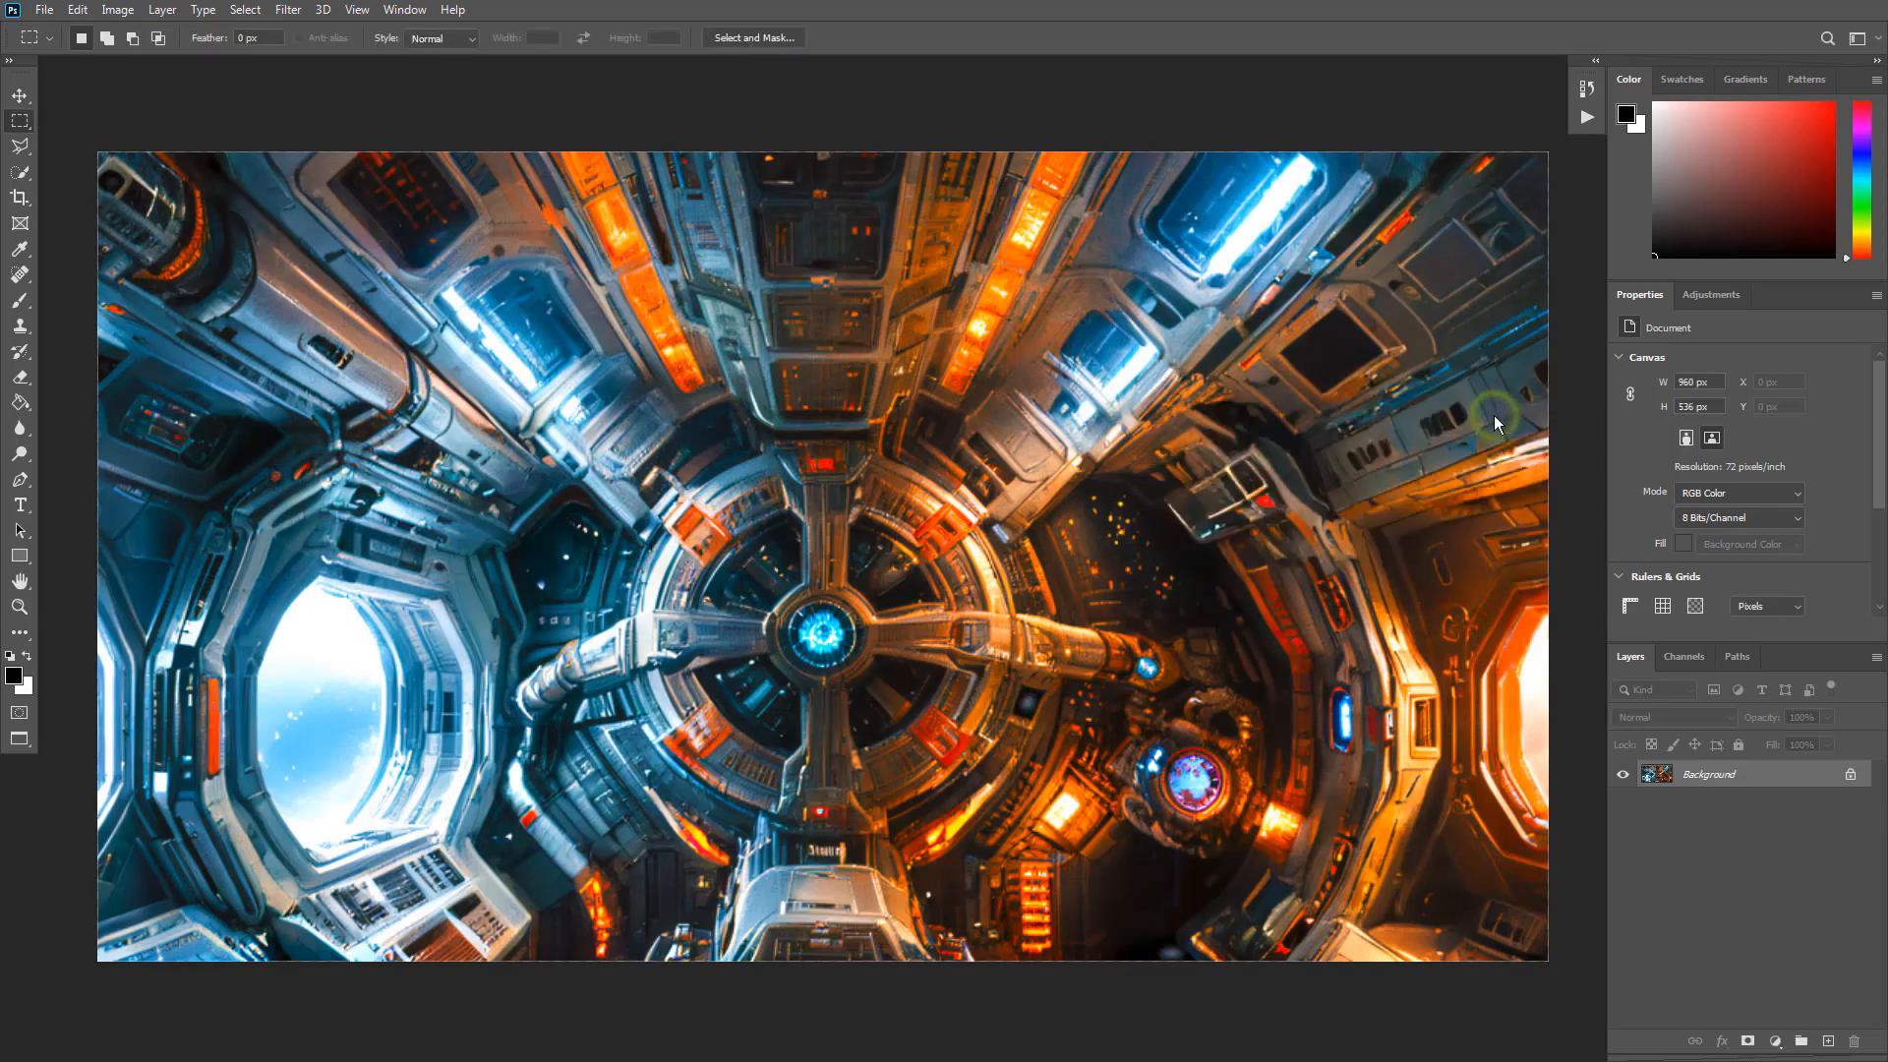
Compare the original 00001.png state with the final Exposure state in the history, ending on the Exposure state.
left_click(1586, 89)
left_click(1504, 114)
left_click(1464, 275)
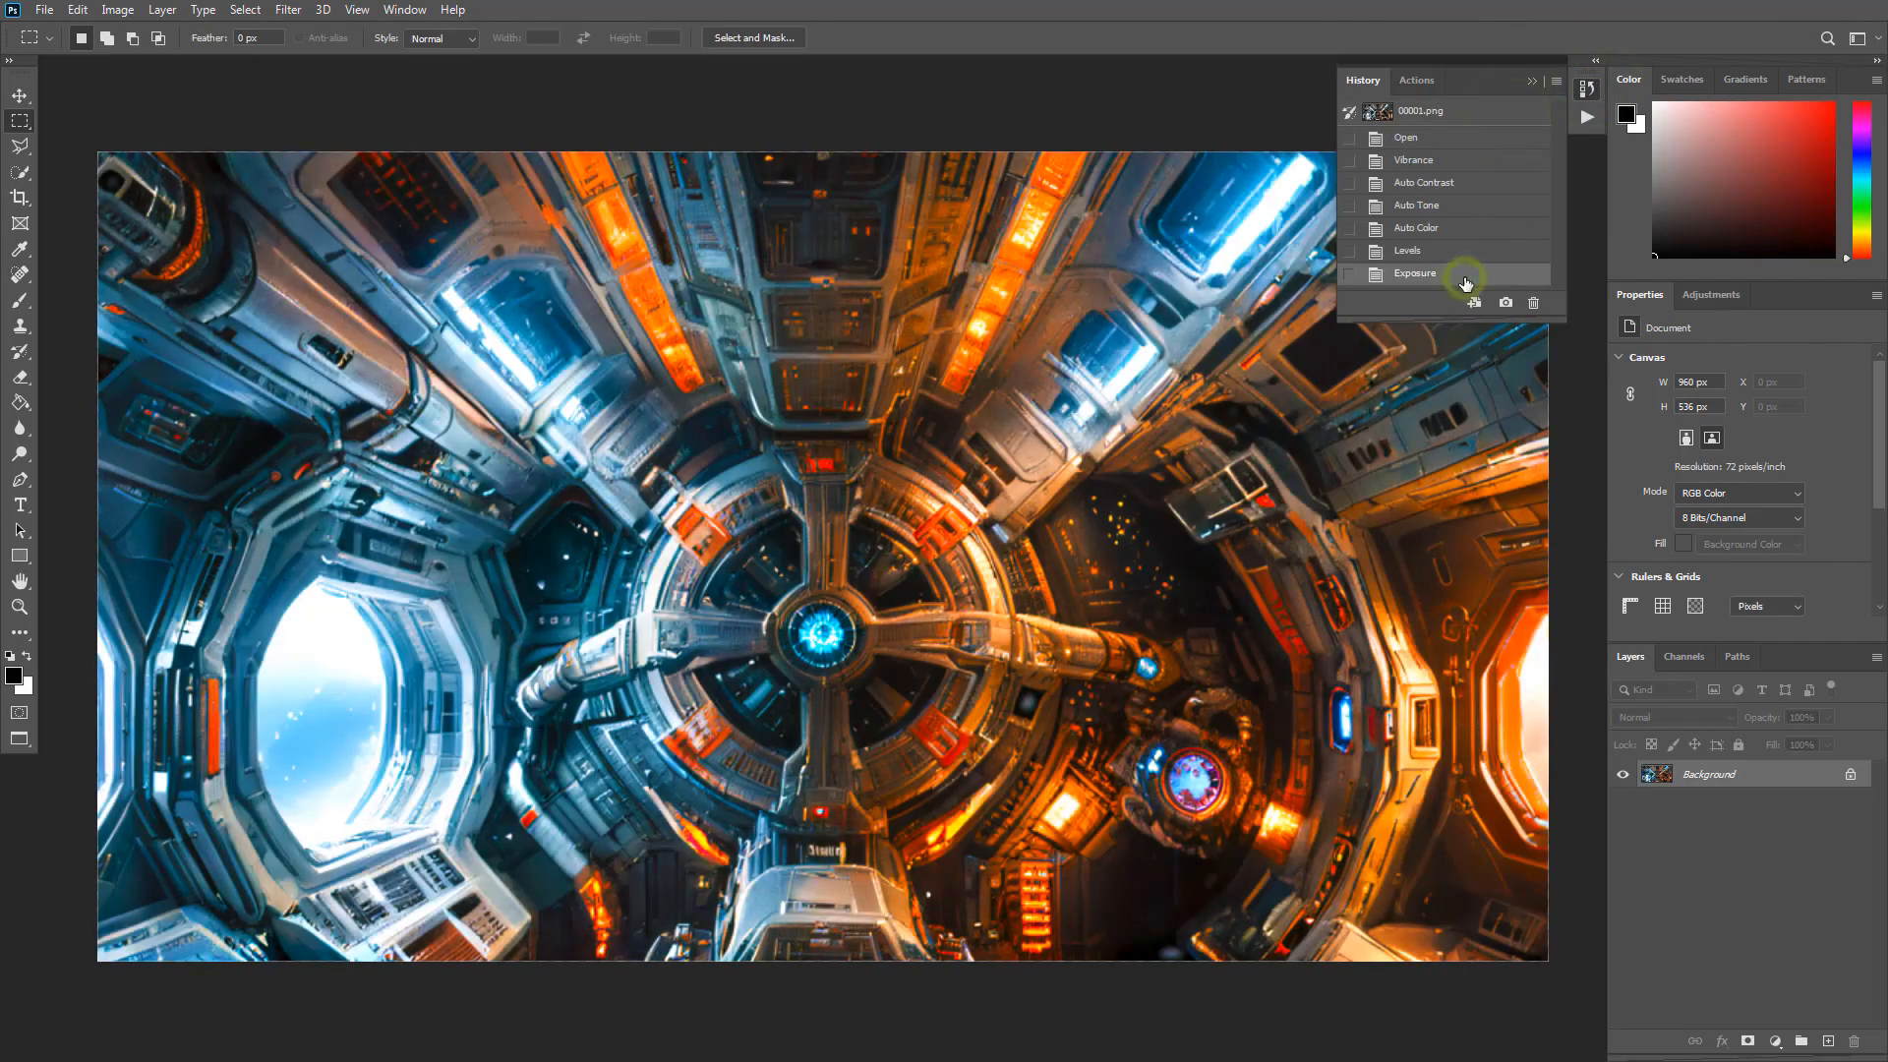
left_click(1421, 114)
left_click(1424, 273)
left_click(1445, 111)
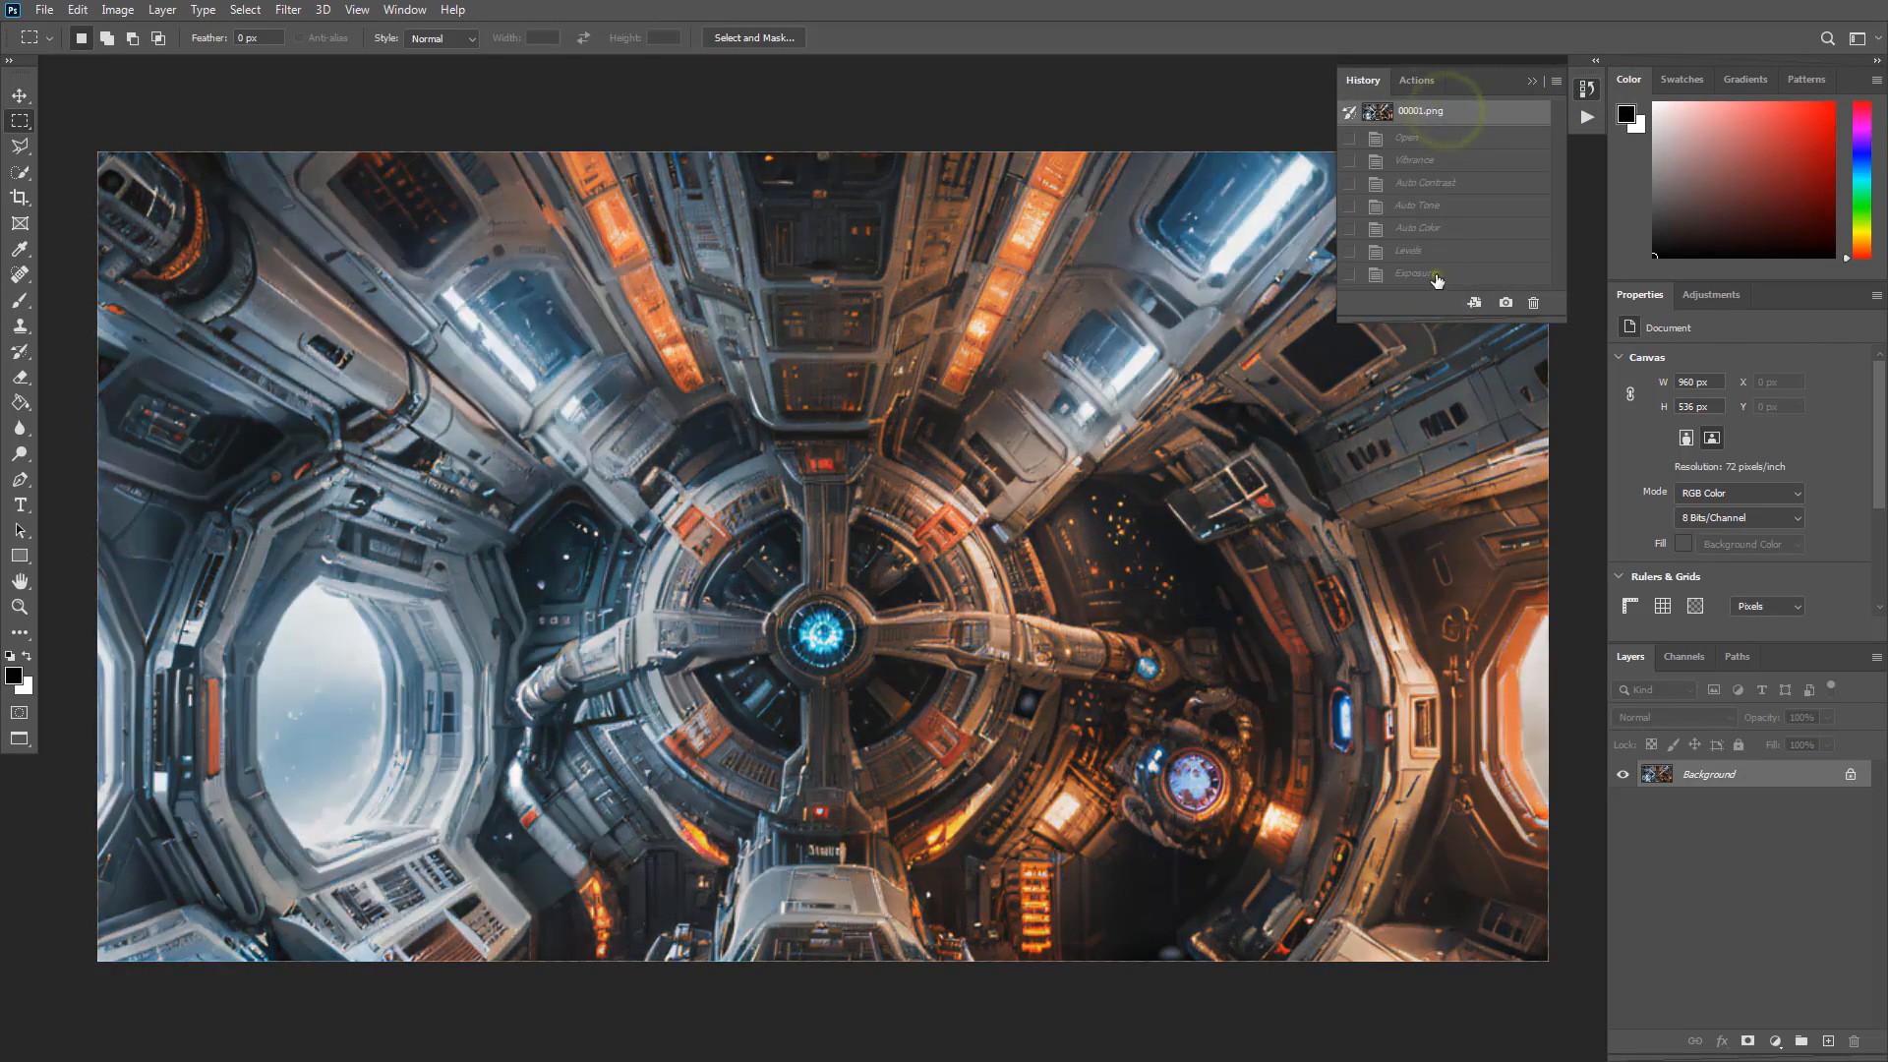
left_click(1431, 274)
left_click(1586, 89)
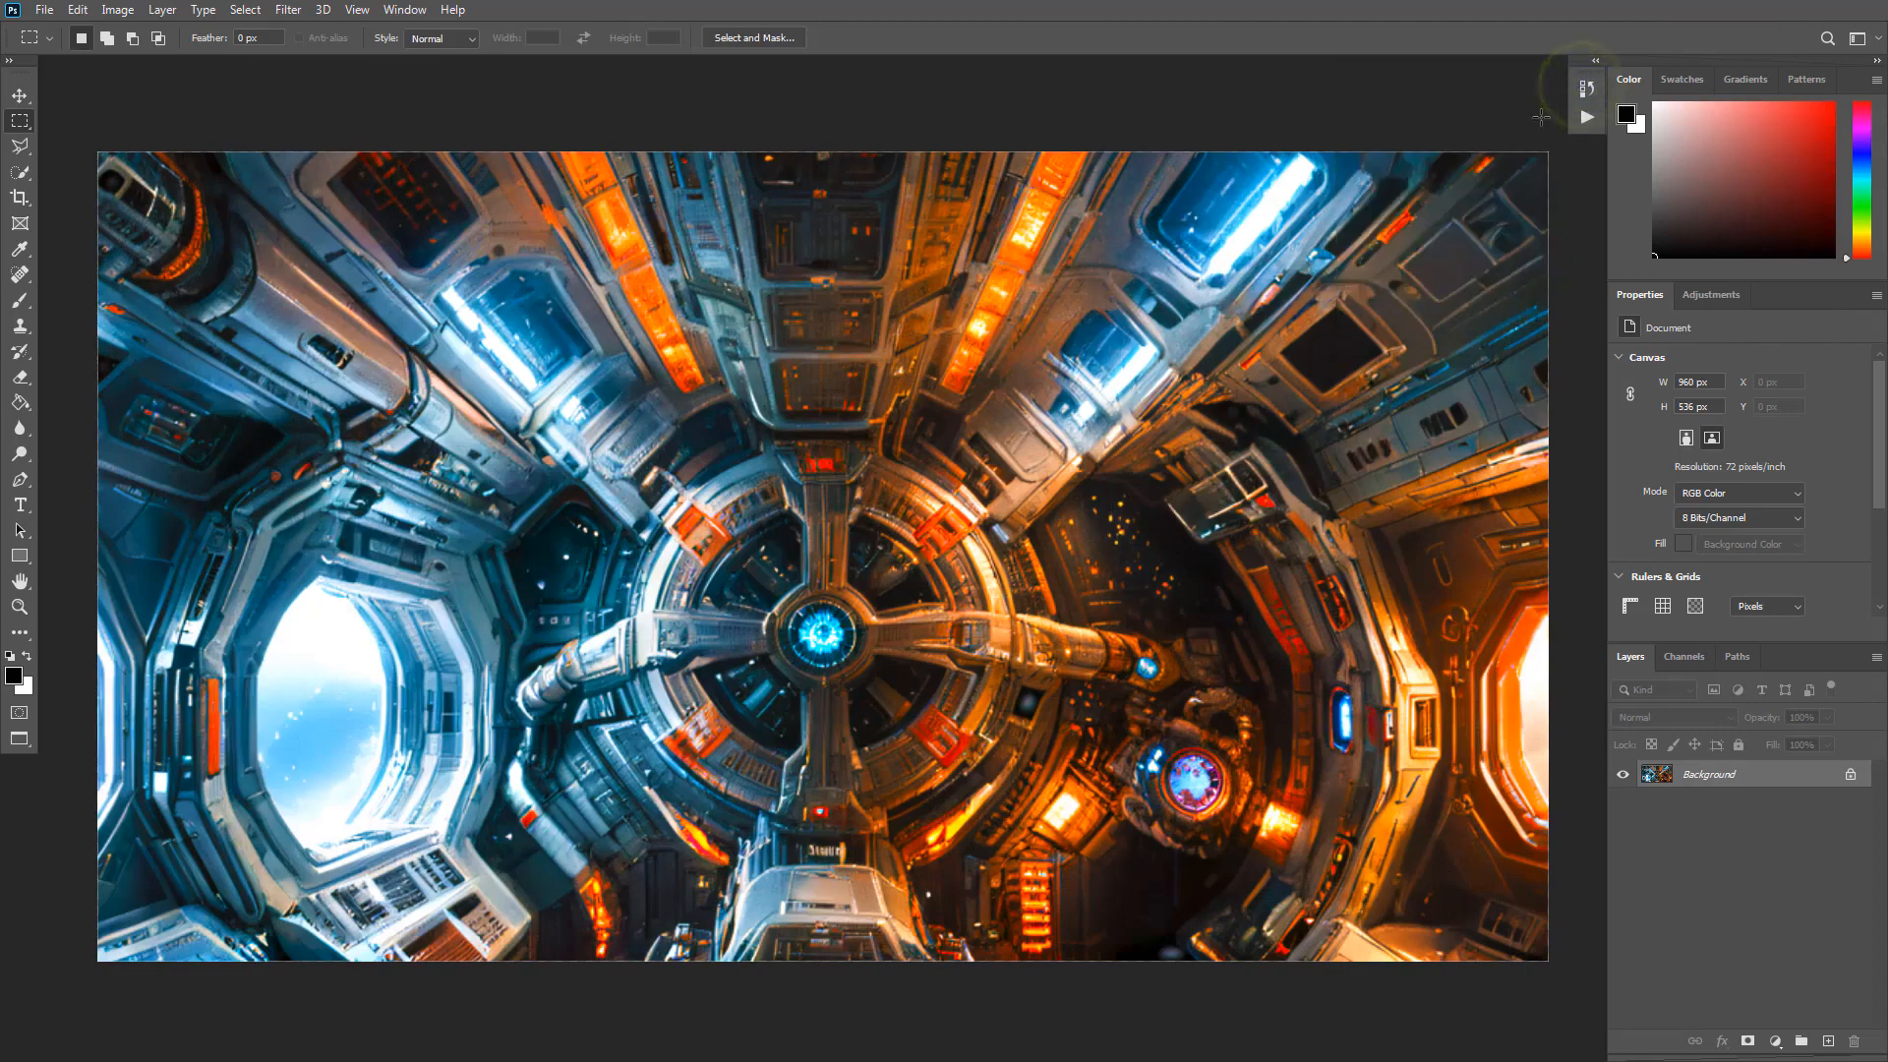